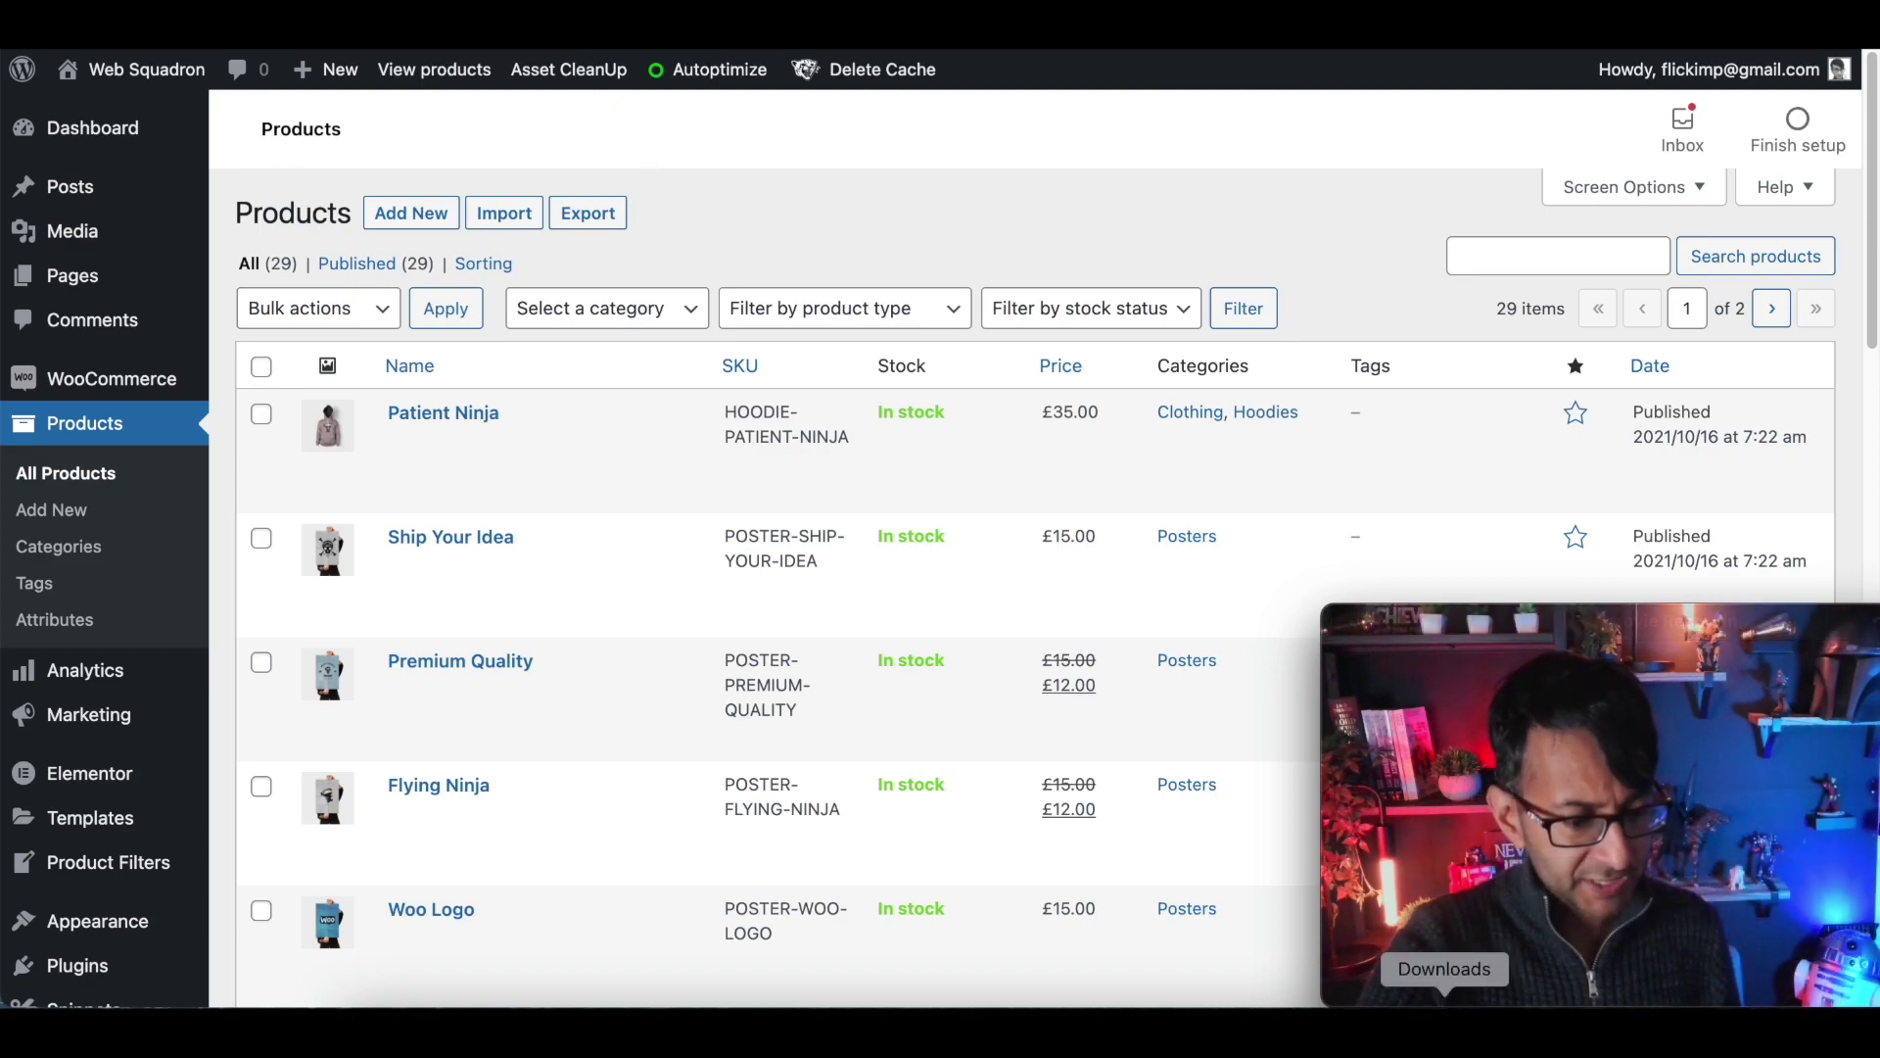
# Step: Open the Downloads folder in Finder and move the existing woocommerce folder to the bin
pyautogui.click(1444, 1019)
pyautogui.click(1536, 212)
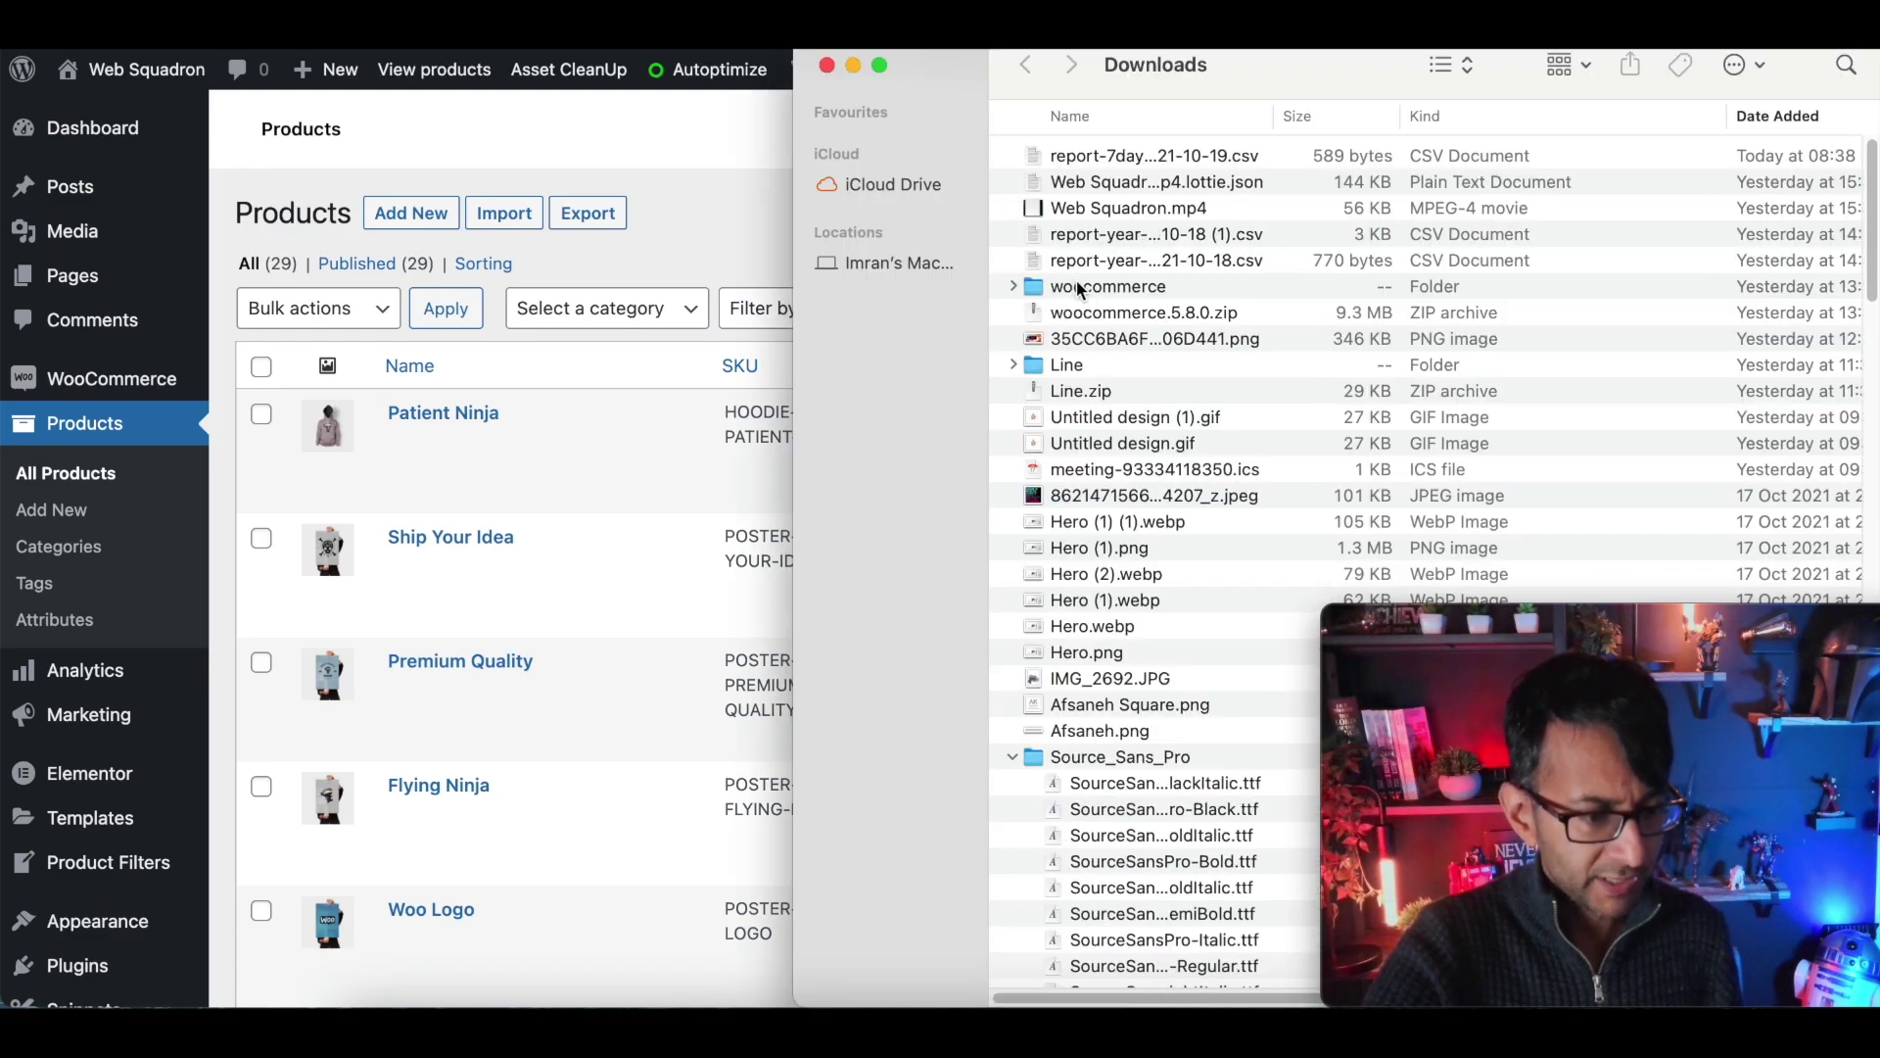
pyautogui.click(1105, 315)
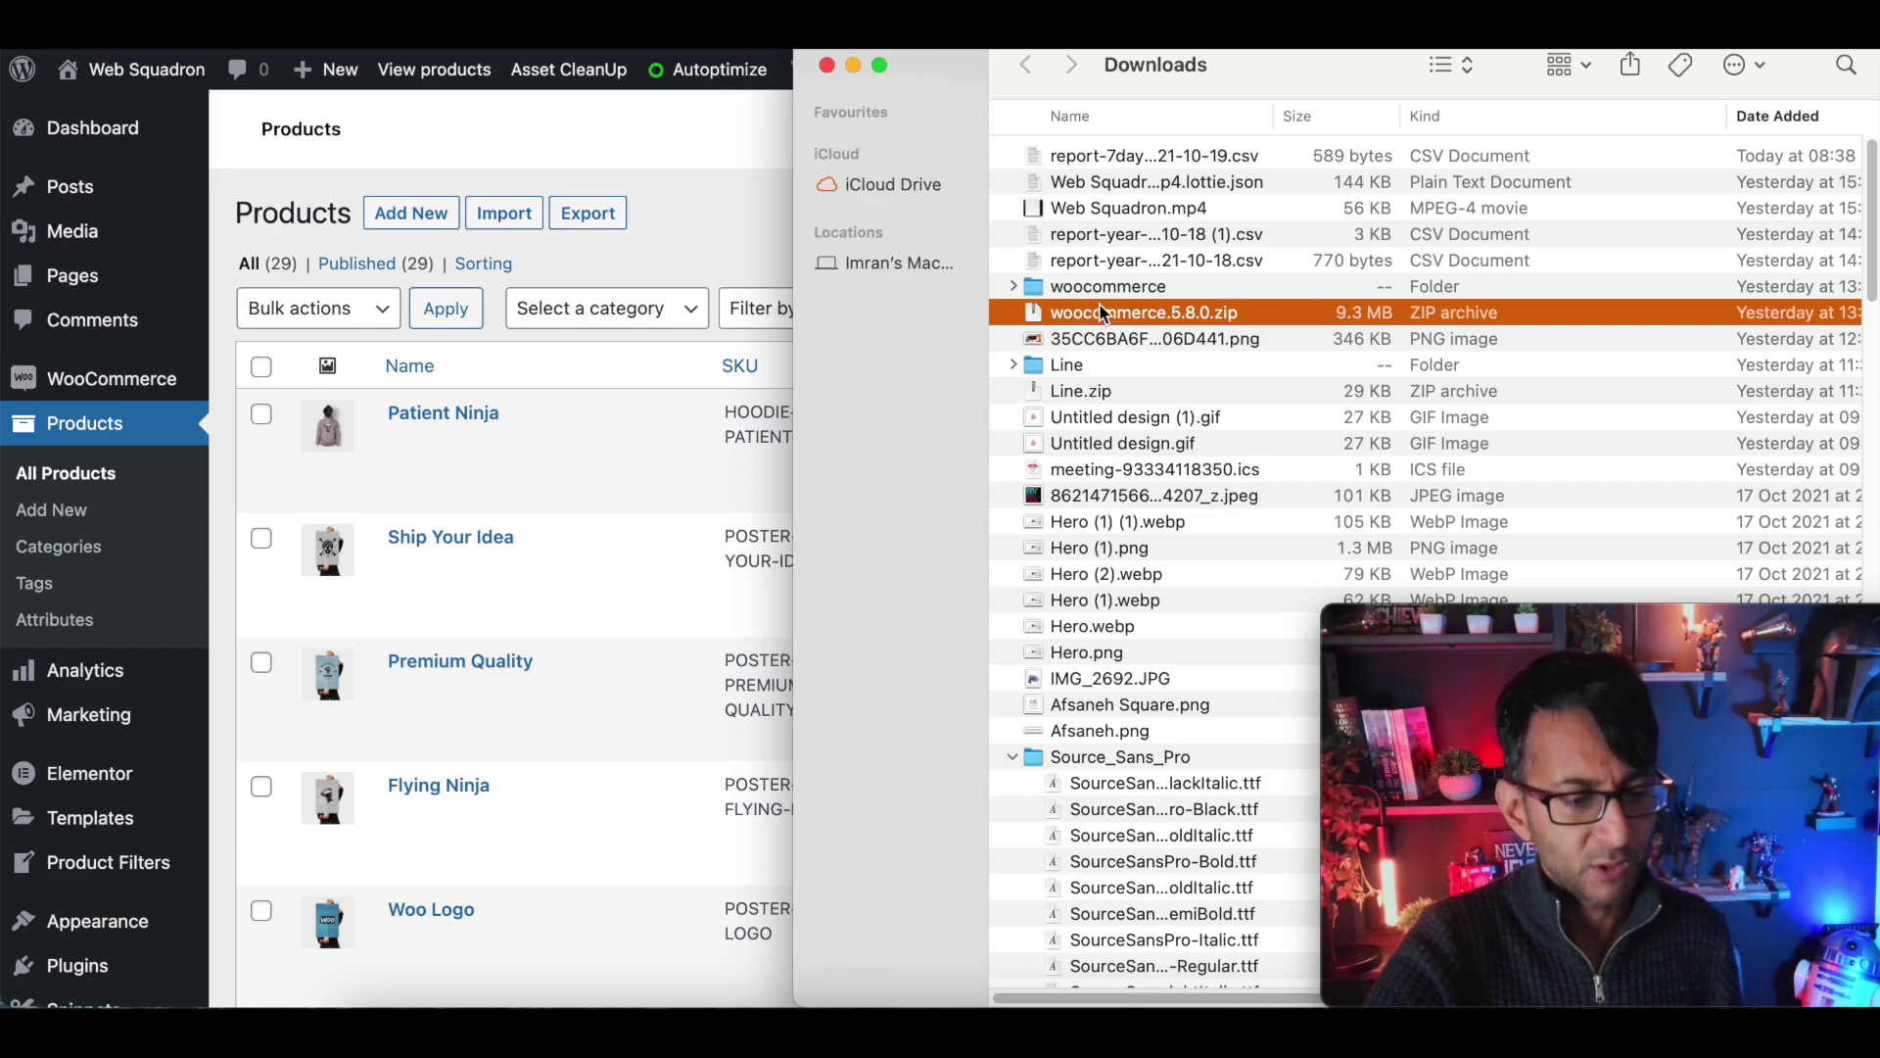
pyautogui.click(1101, 287)
pyautogui.rightClick(1115, 285)
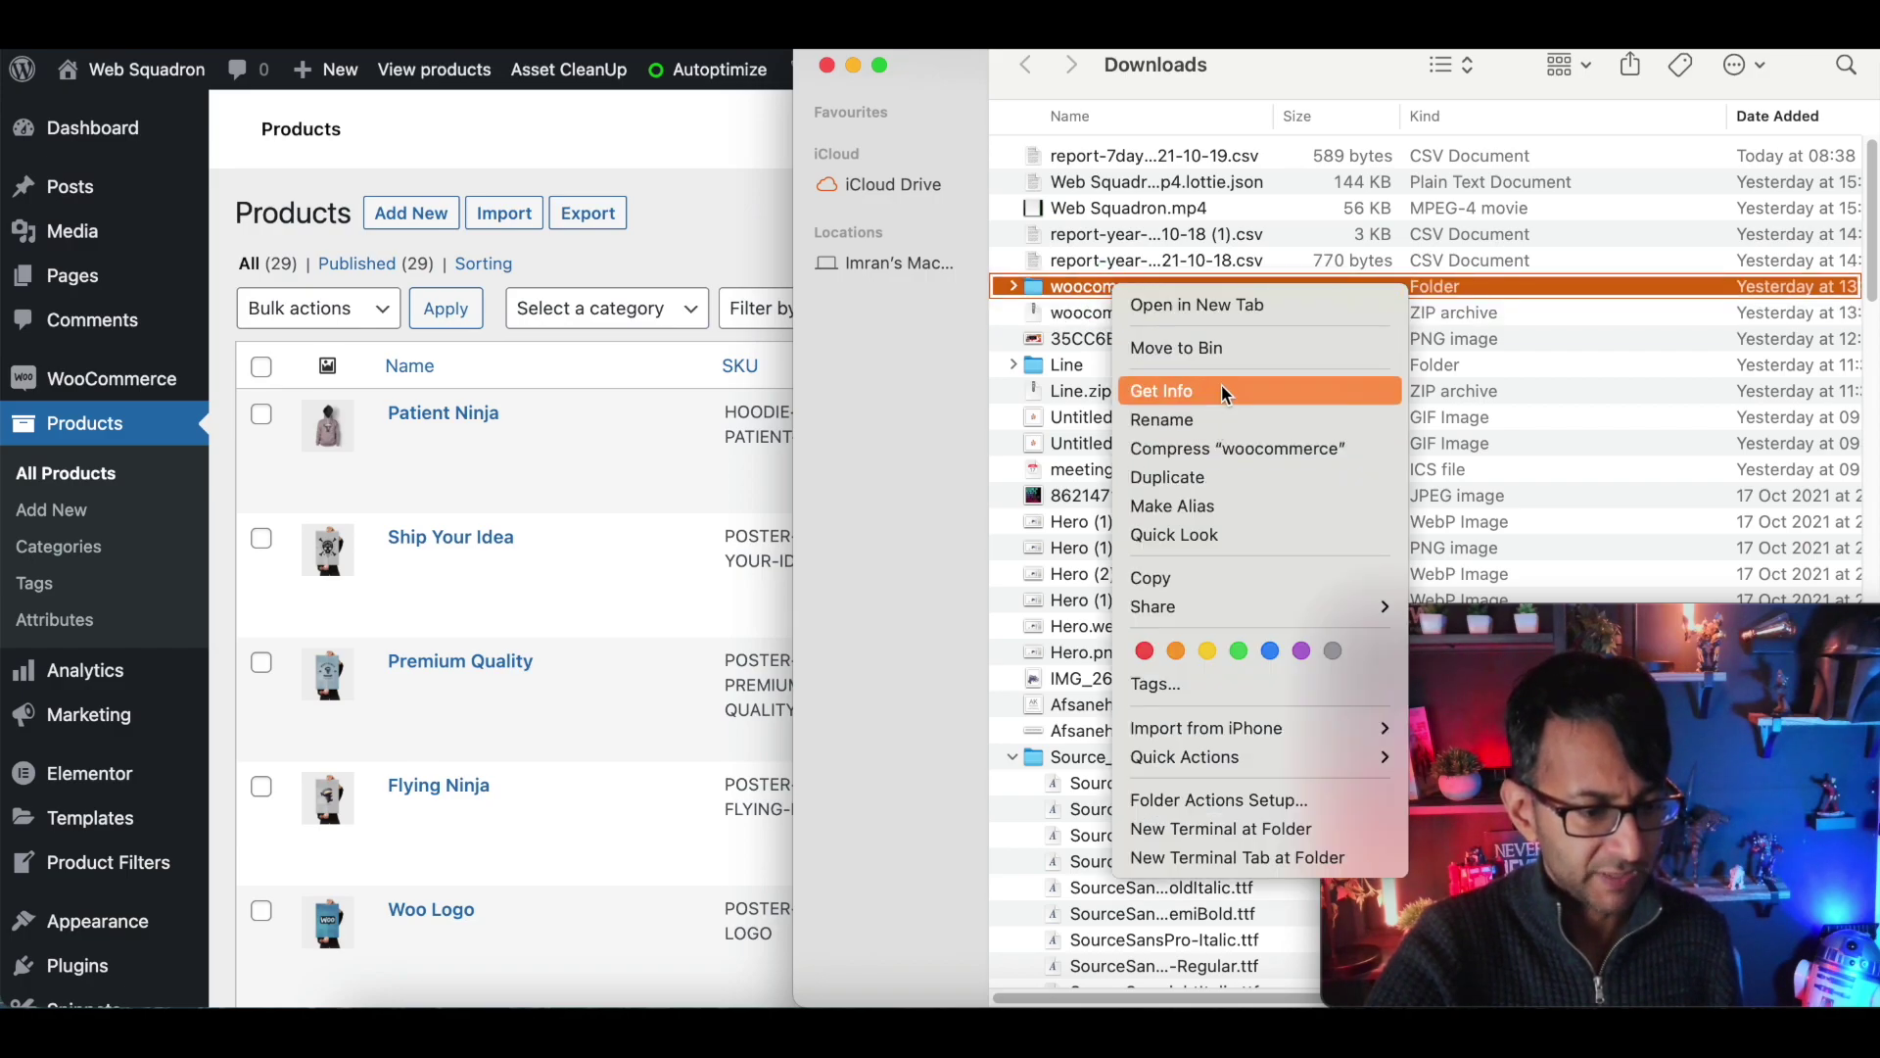
pyautogui.click(1211, 349)
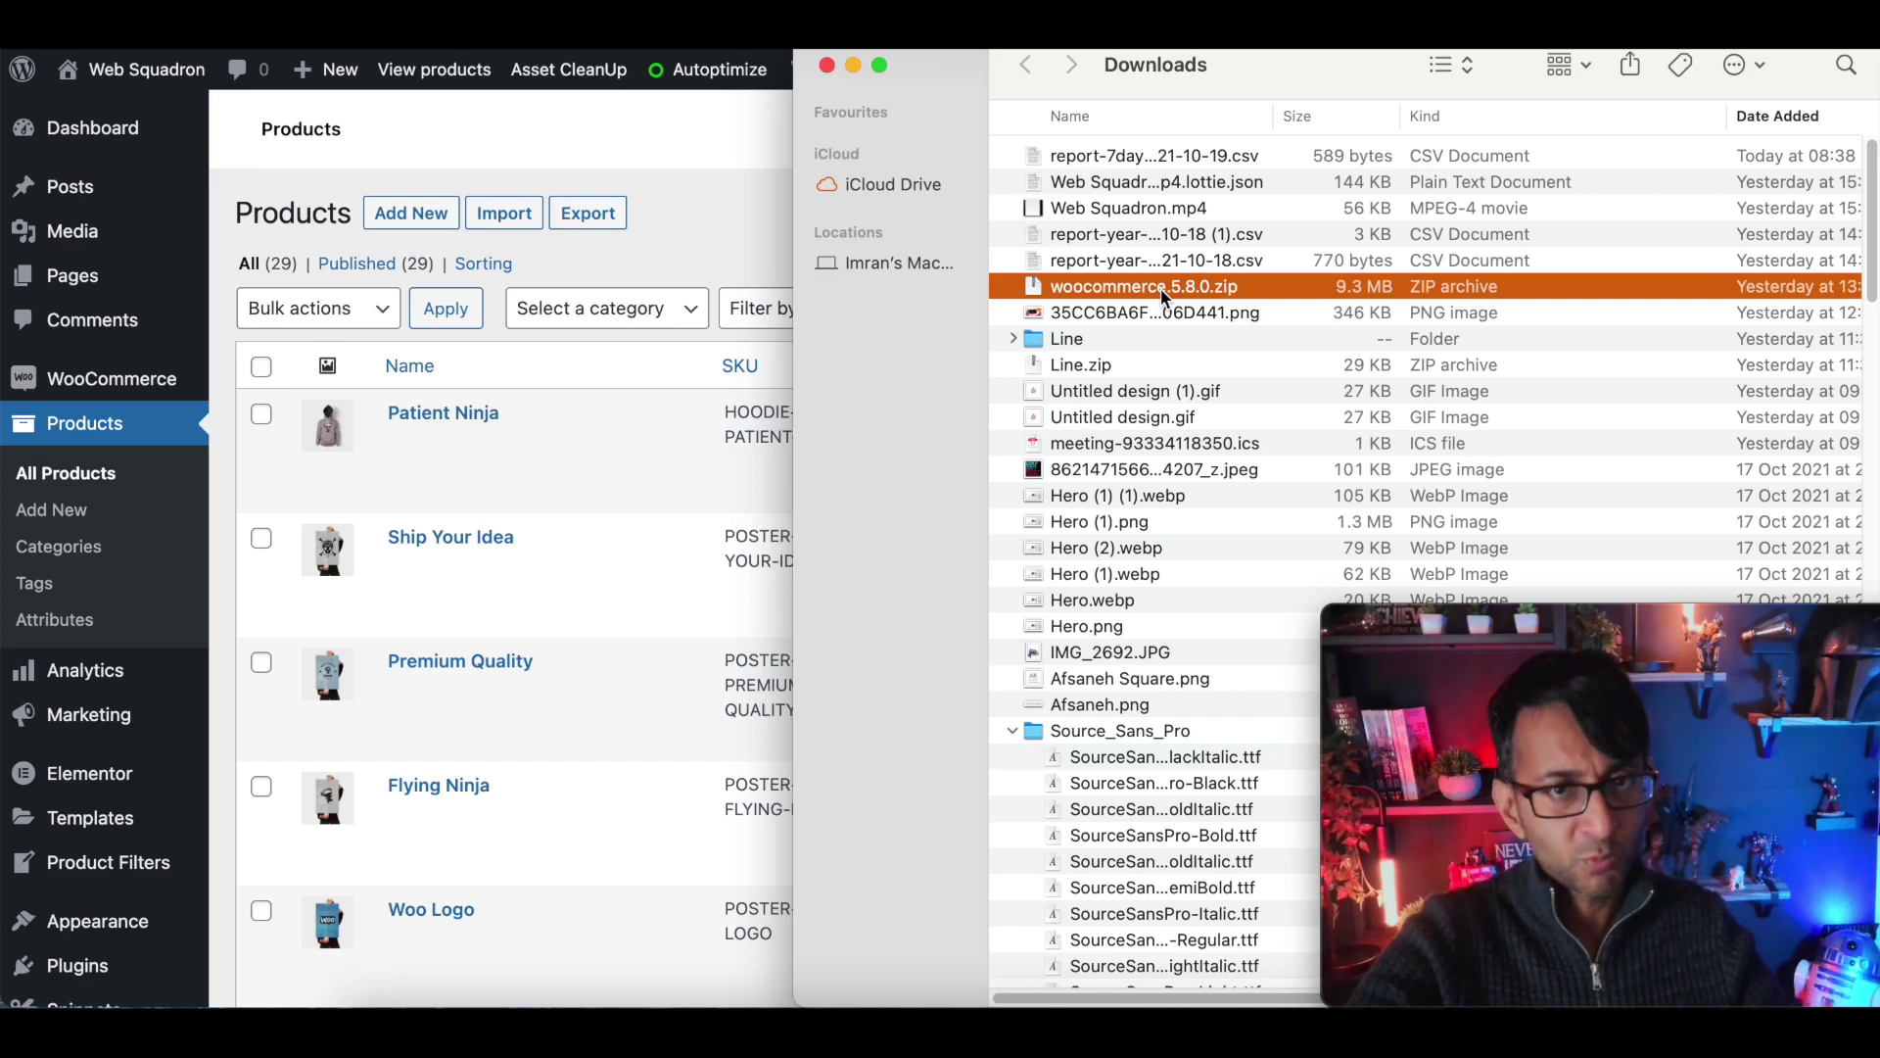
# Step: Extract woocommerce.5.8.0.zip and expand the sample-data folder inside the extracted woocommerce folder
pyautogui.click(1160, 288)
pyautogui.doubleClick(1160, 288)
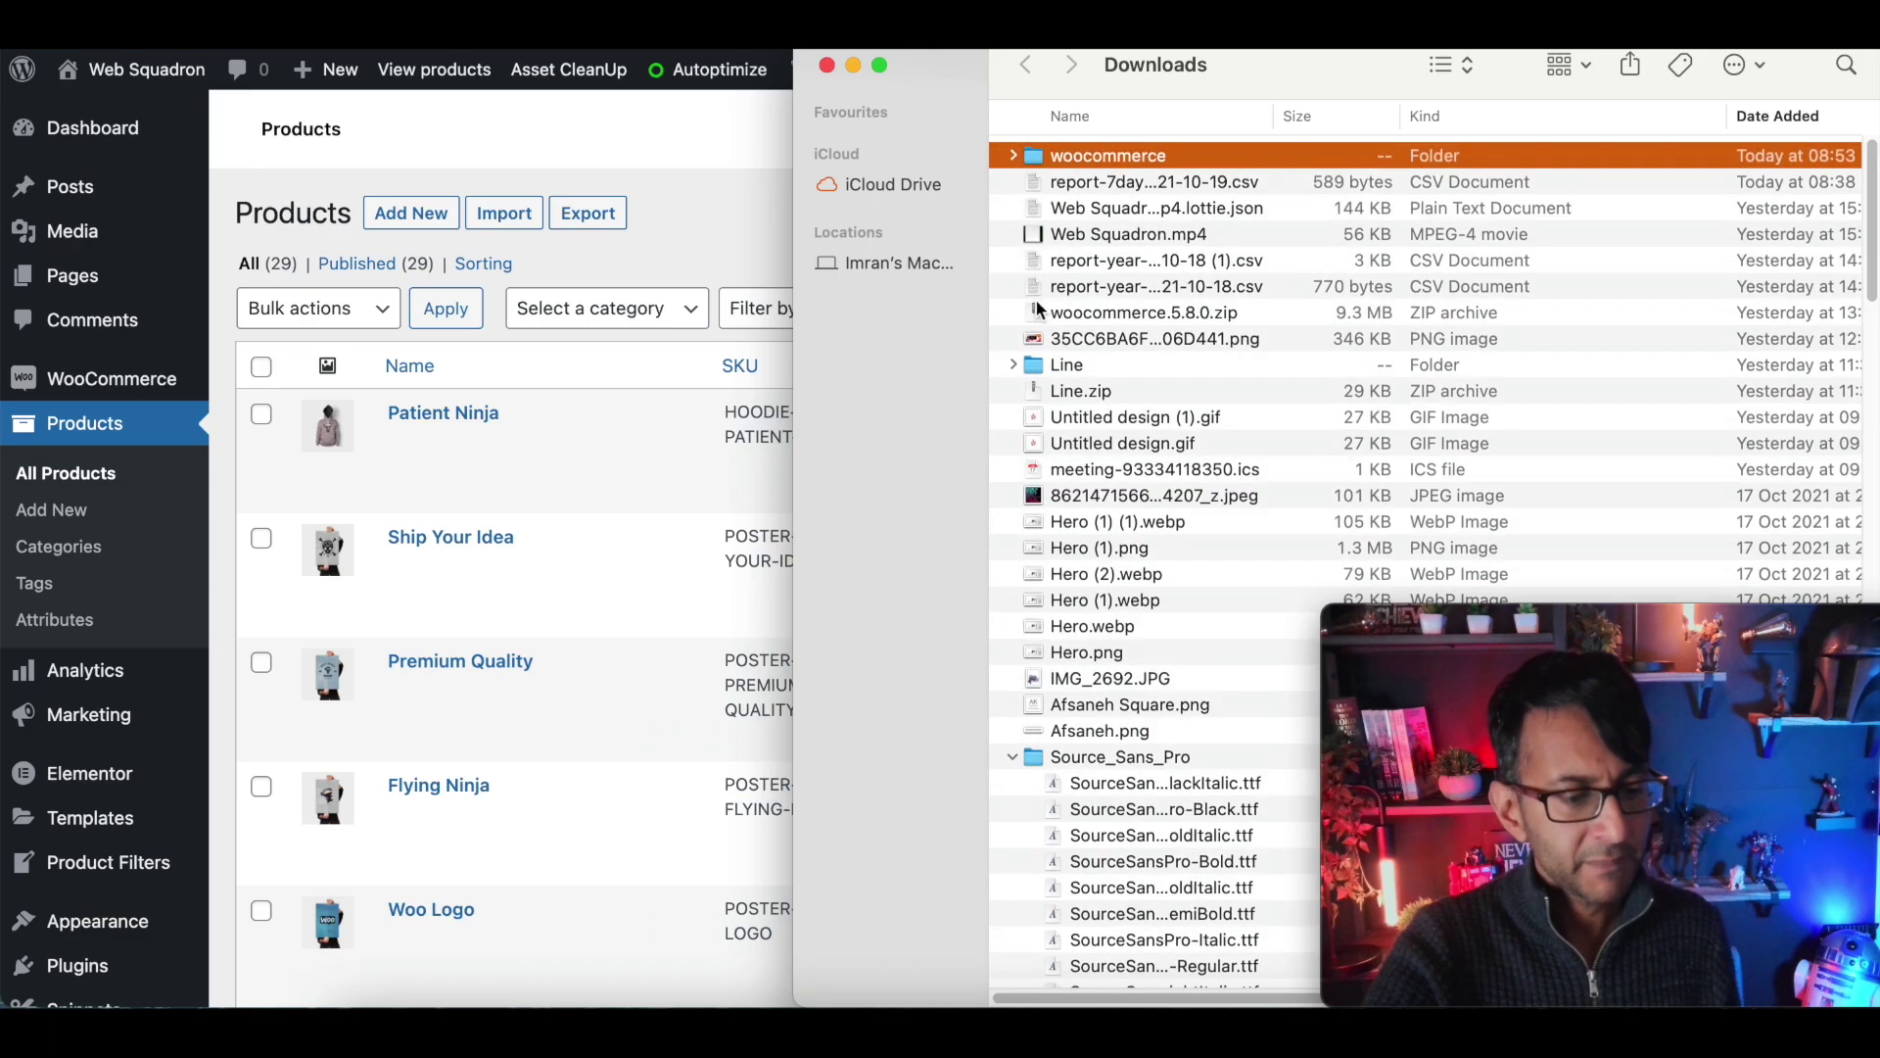
pyautogui.click(1012, 157)
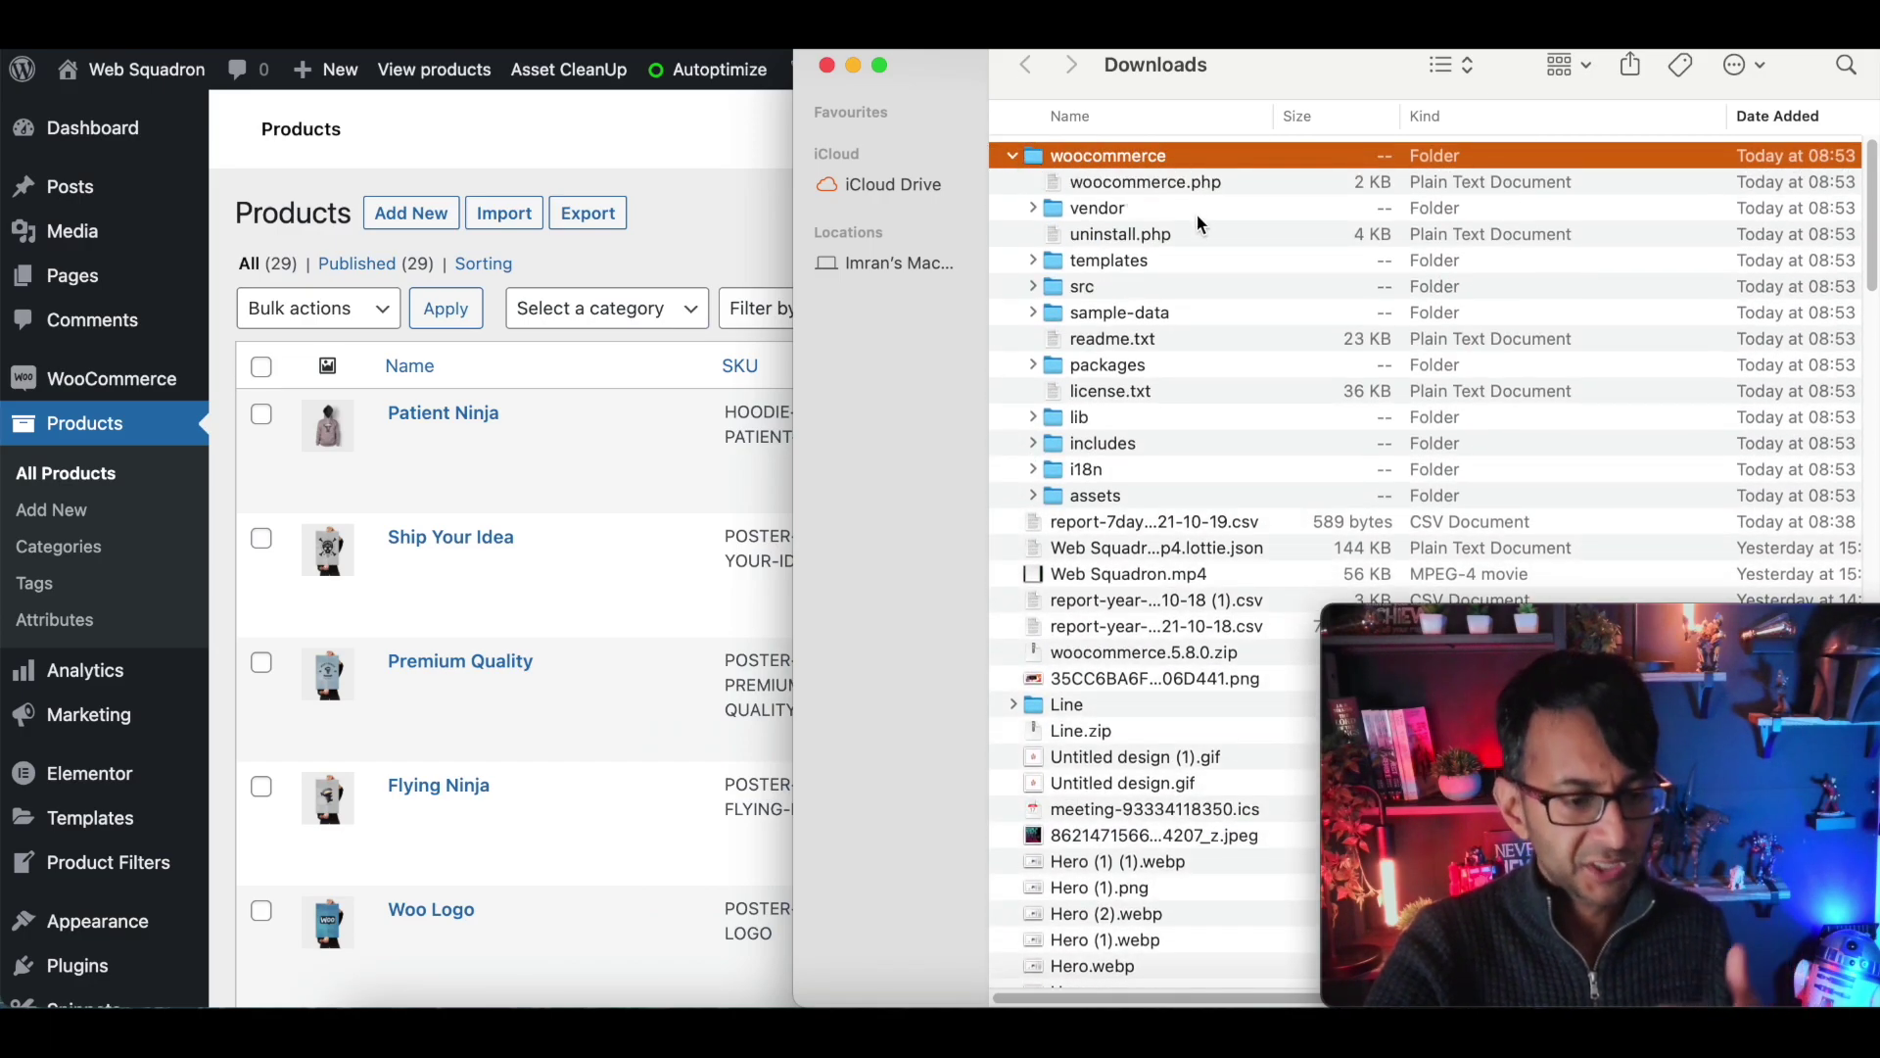
pyautogui.click(1131, 315)
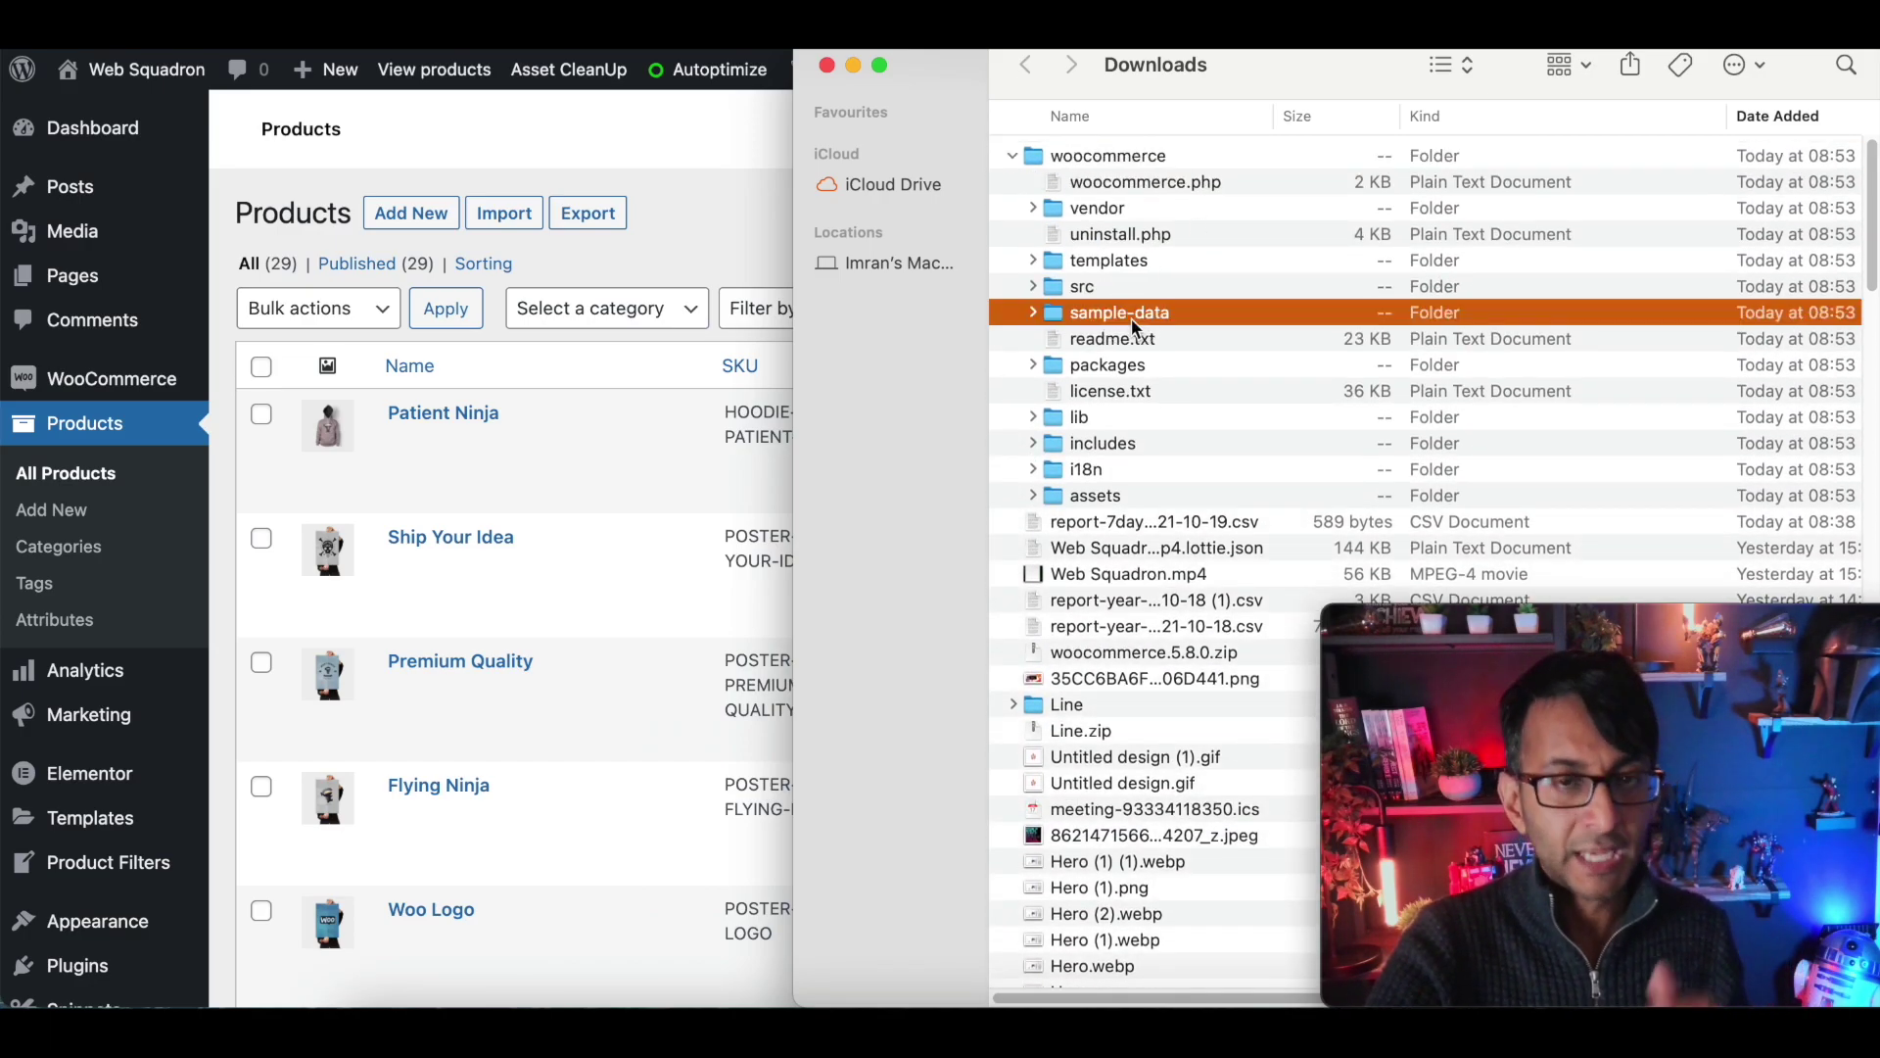
pyautogui.click(1033, 313)
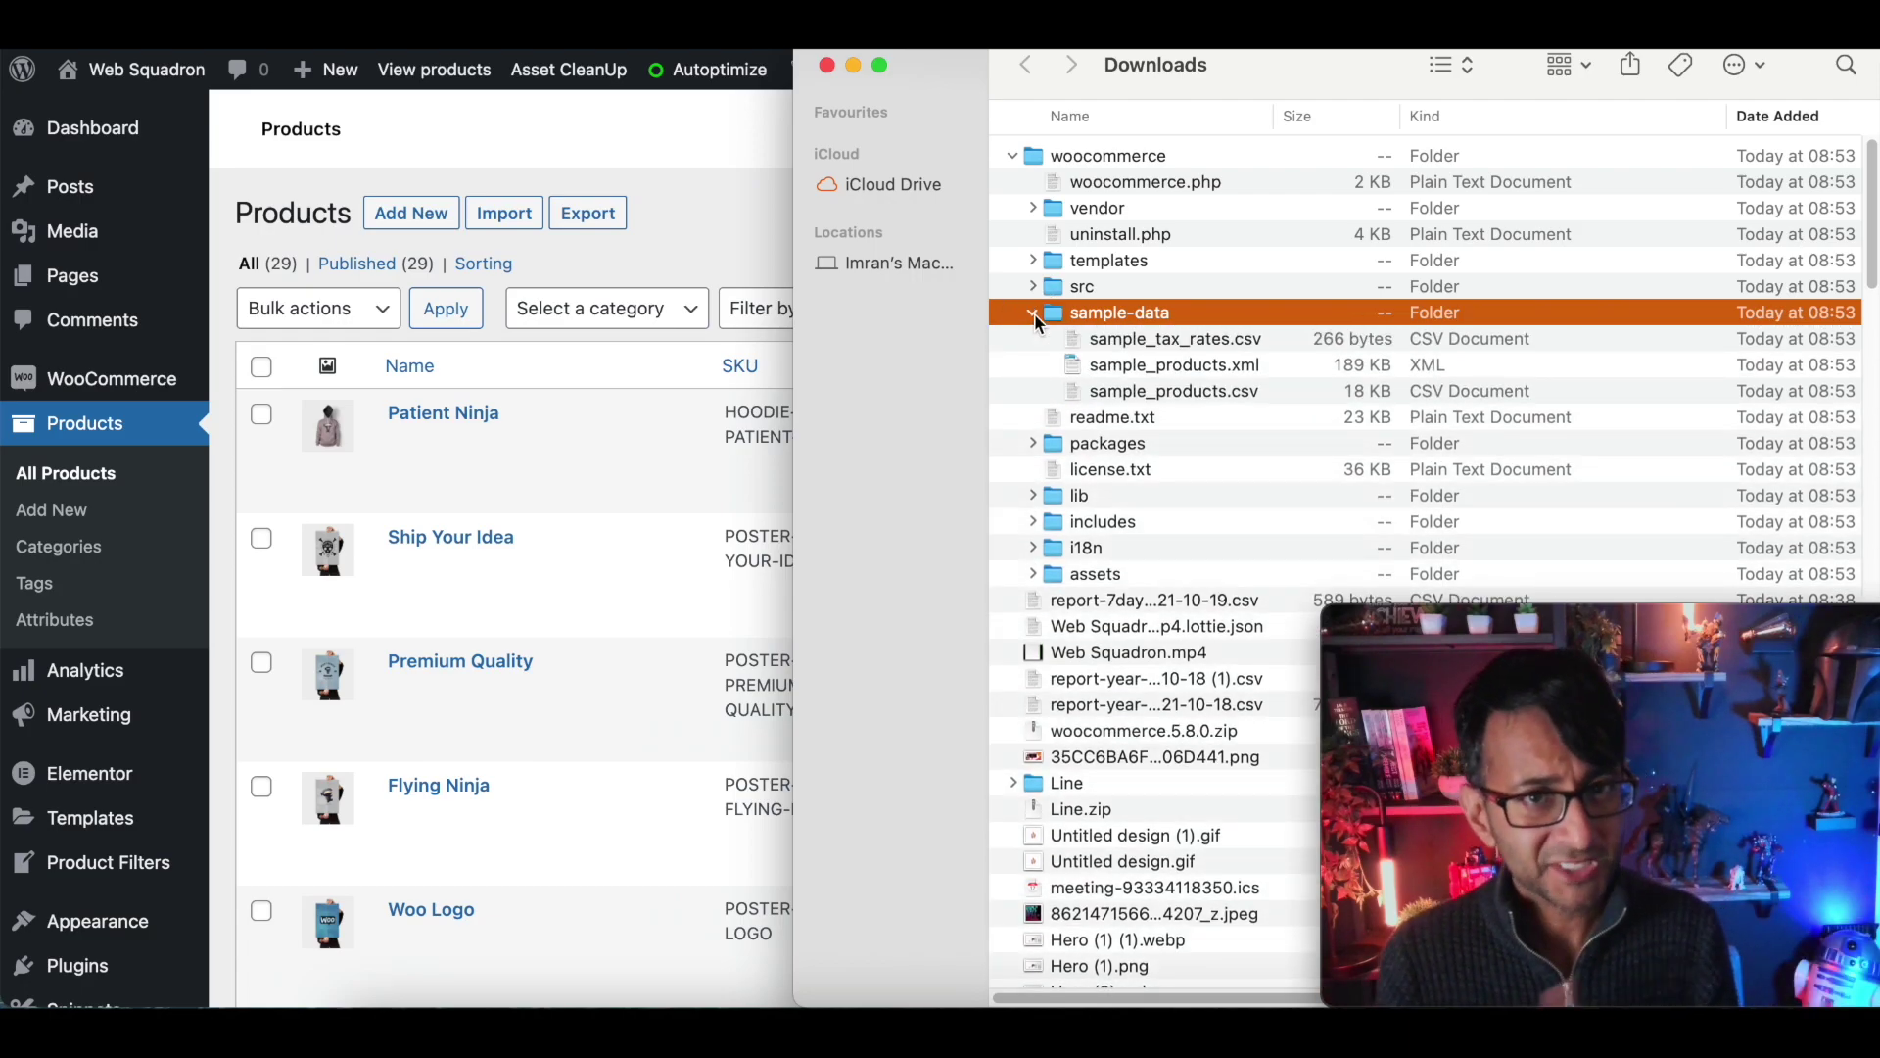
# Step: Open sample_products.csv from the sample-data folder in Microsoft Excel and dismiss the data loss warning
pyautogui.click(1201, 390)
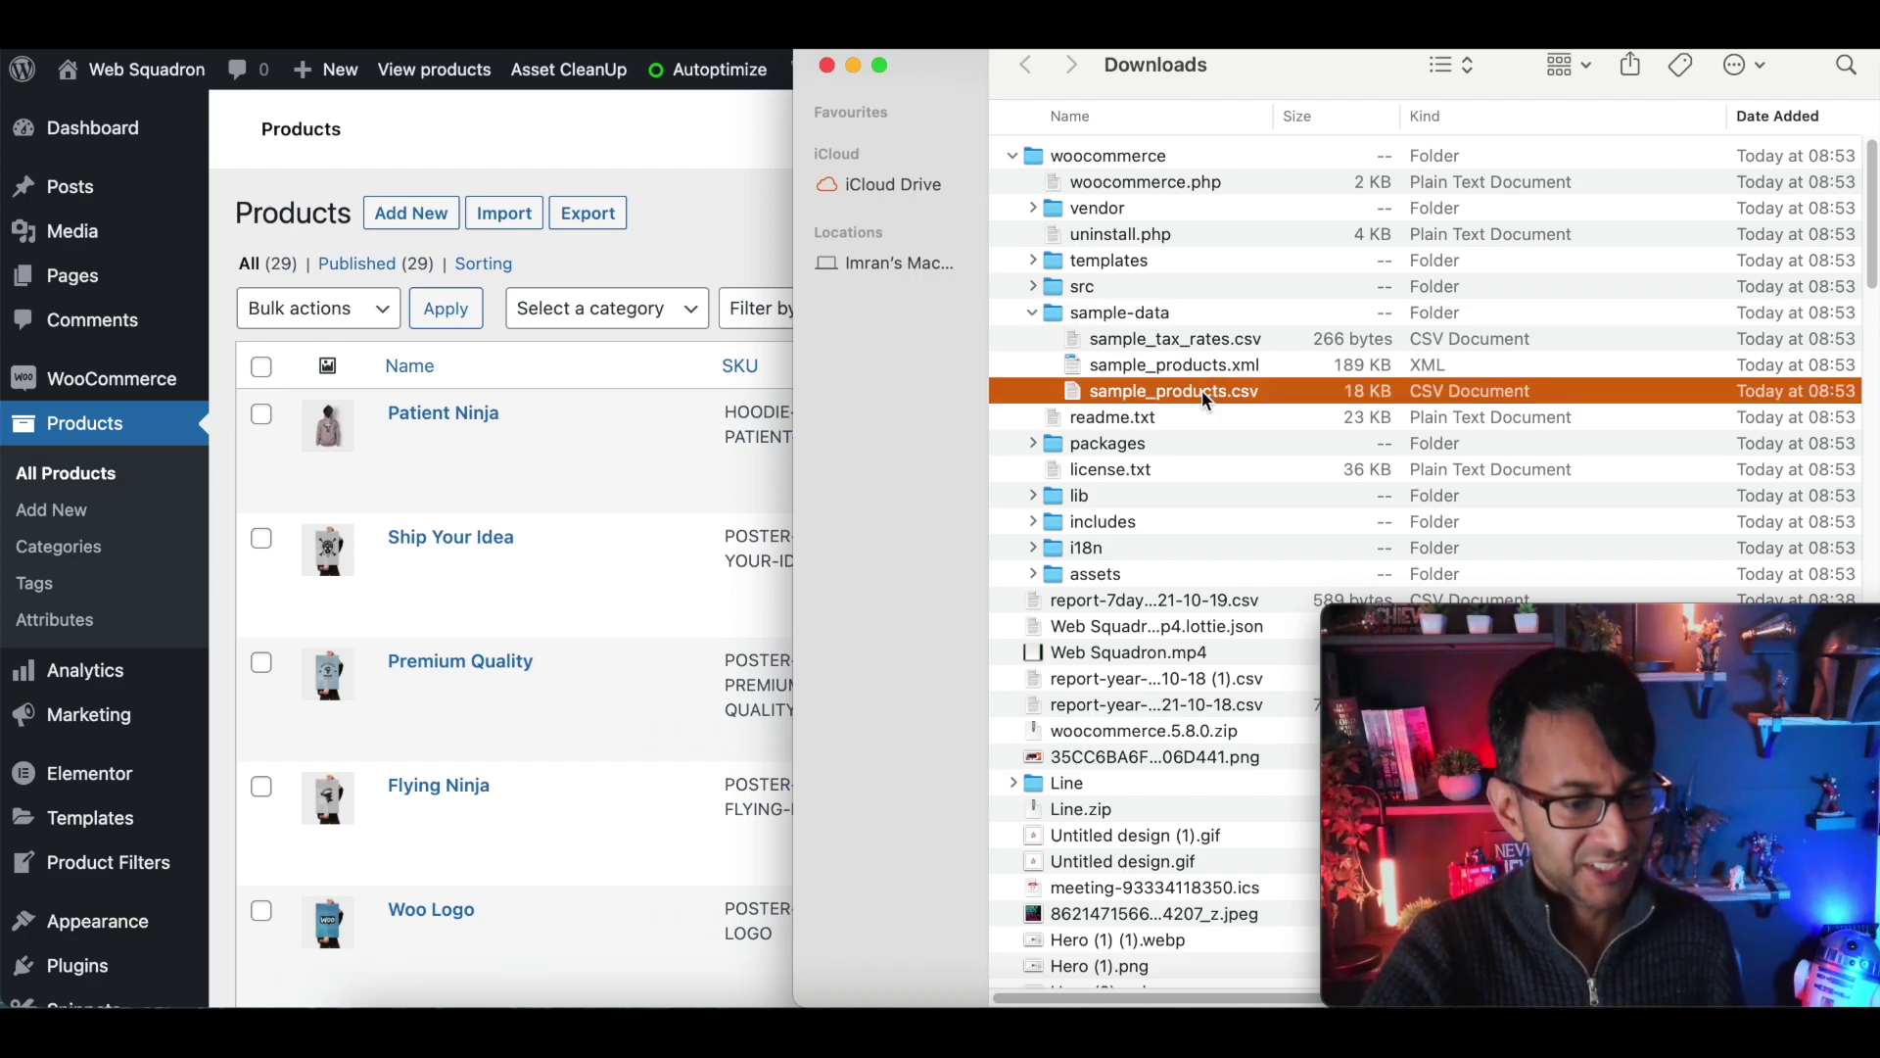
pyautogui.rightClick(1268, 415)
pyautogui.moveTo(1440, 456)
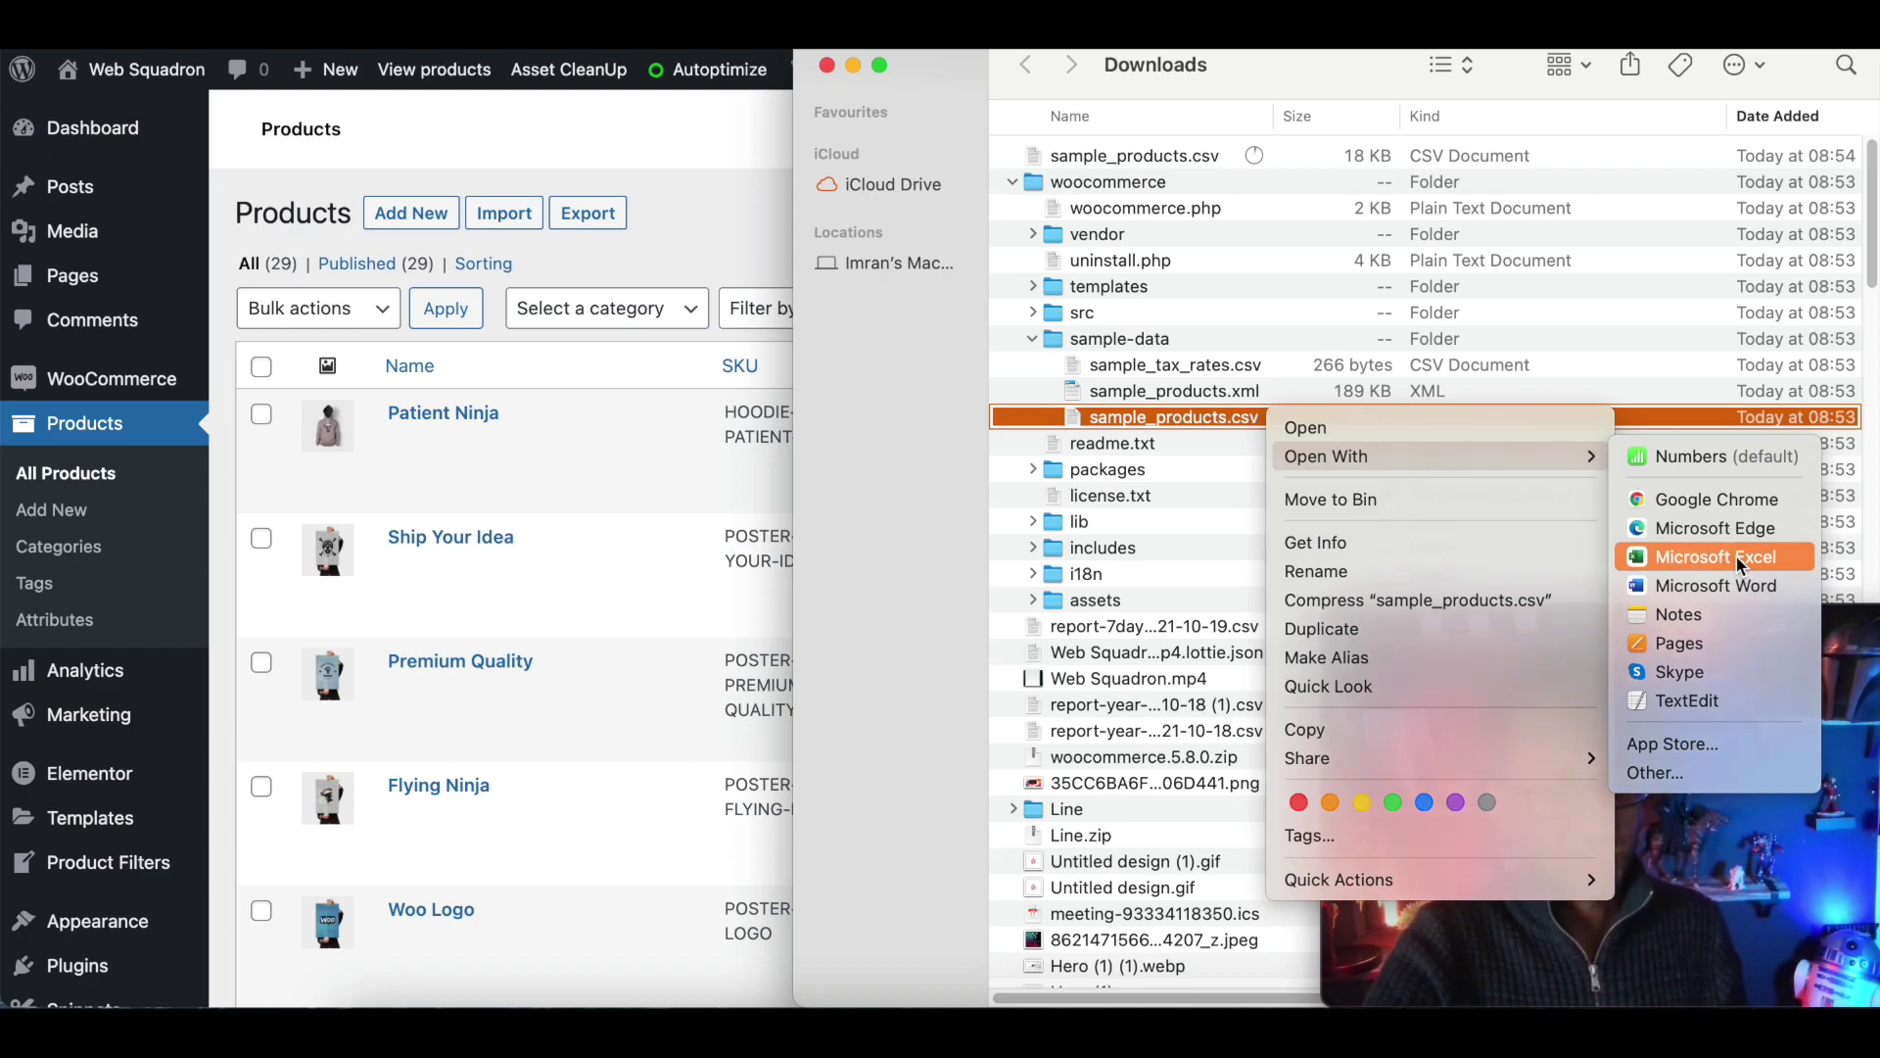
pyautogui.click(1735, 555)
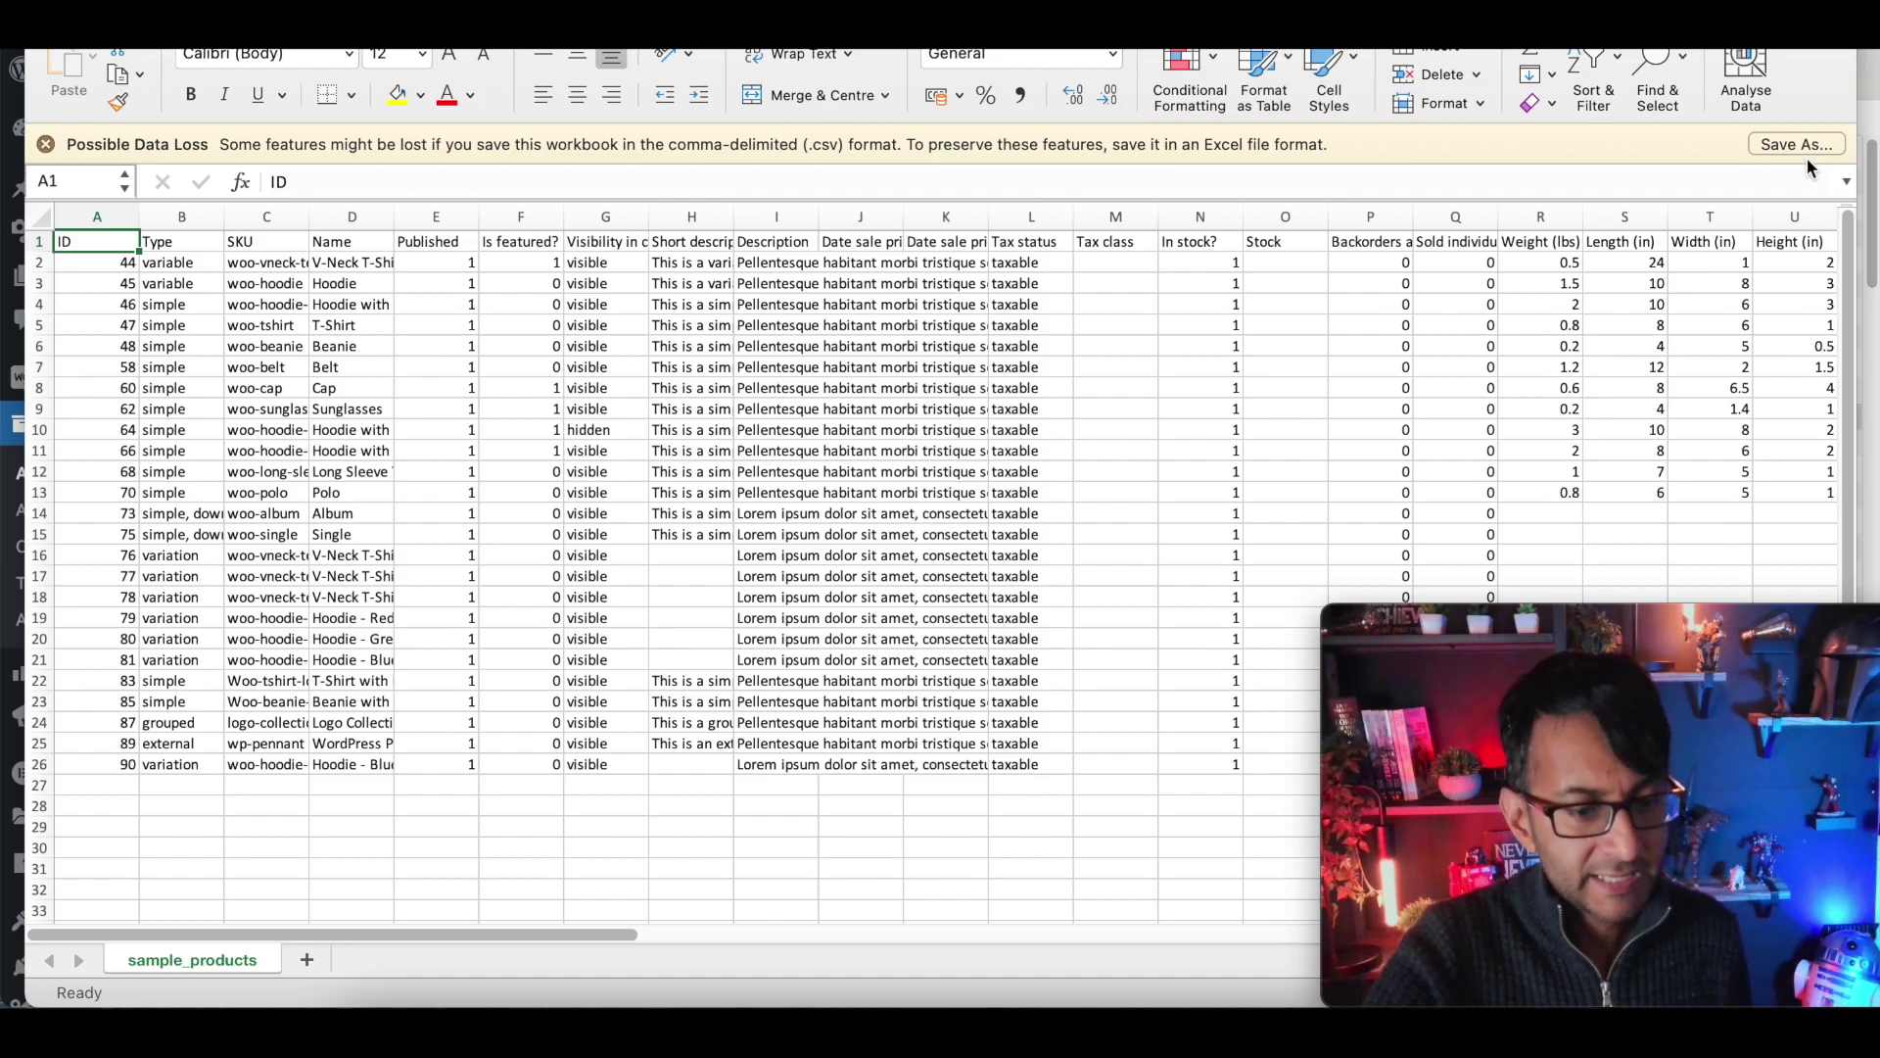
pyautogui.click(46, 145)
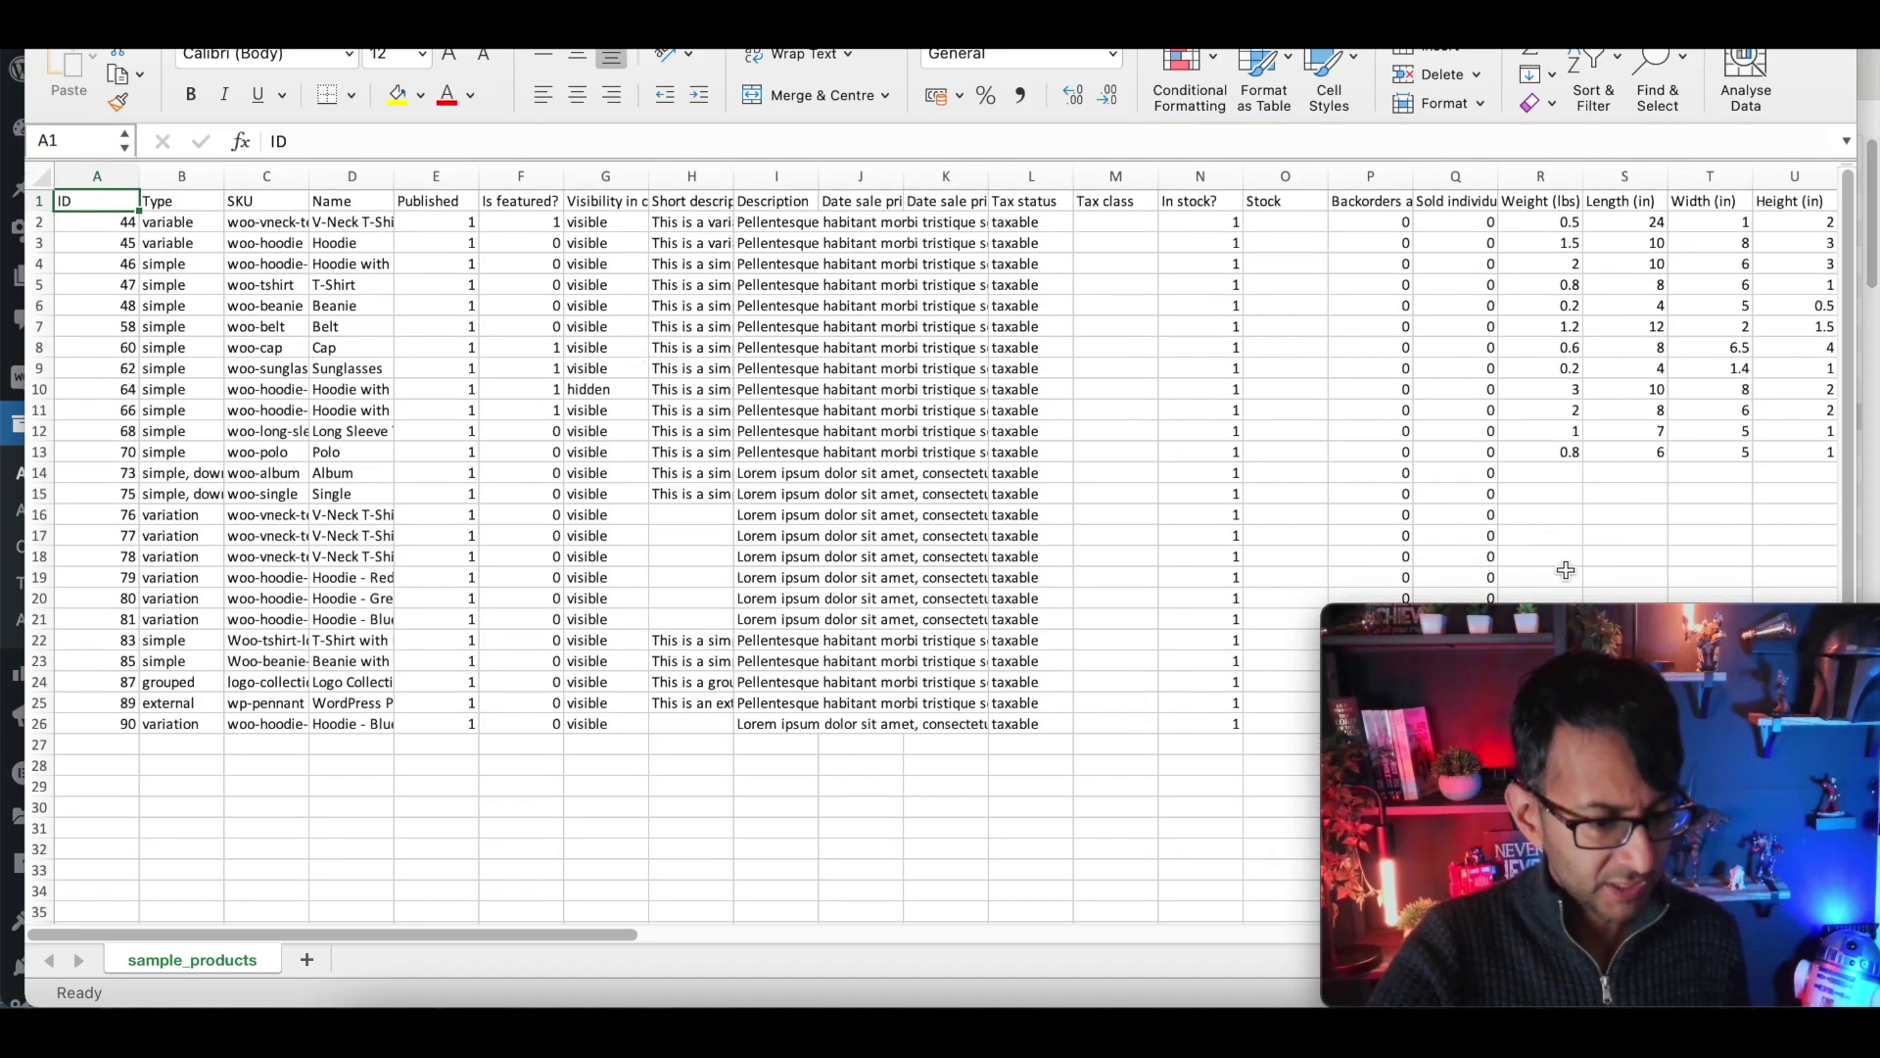
# Step: Examine the ID and Type columns of the sample products, including the block of simple products
pyautogui.moveTo(1573, 621); pyautogui.dragTo(1574, 482)
pyautogui.moveTo(1674, 992); pyautogui.dragTo(1691, 990)
pyautogui.moveTo(1713, 517); pyautogui.dragTo(1720, 650)
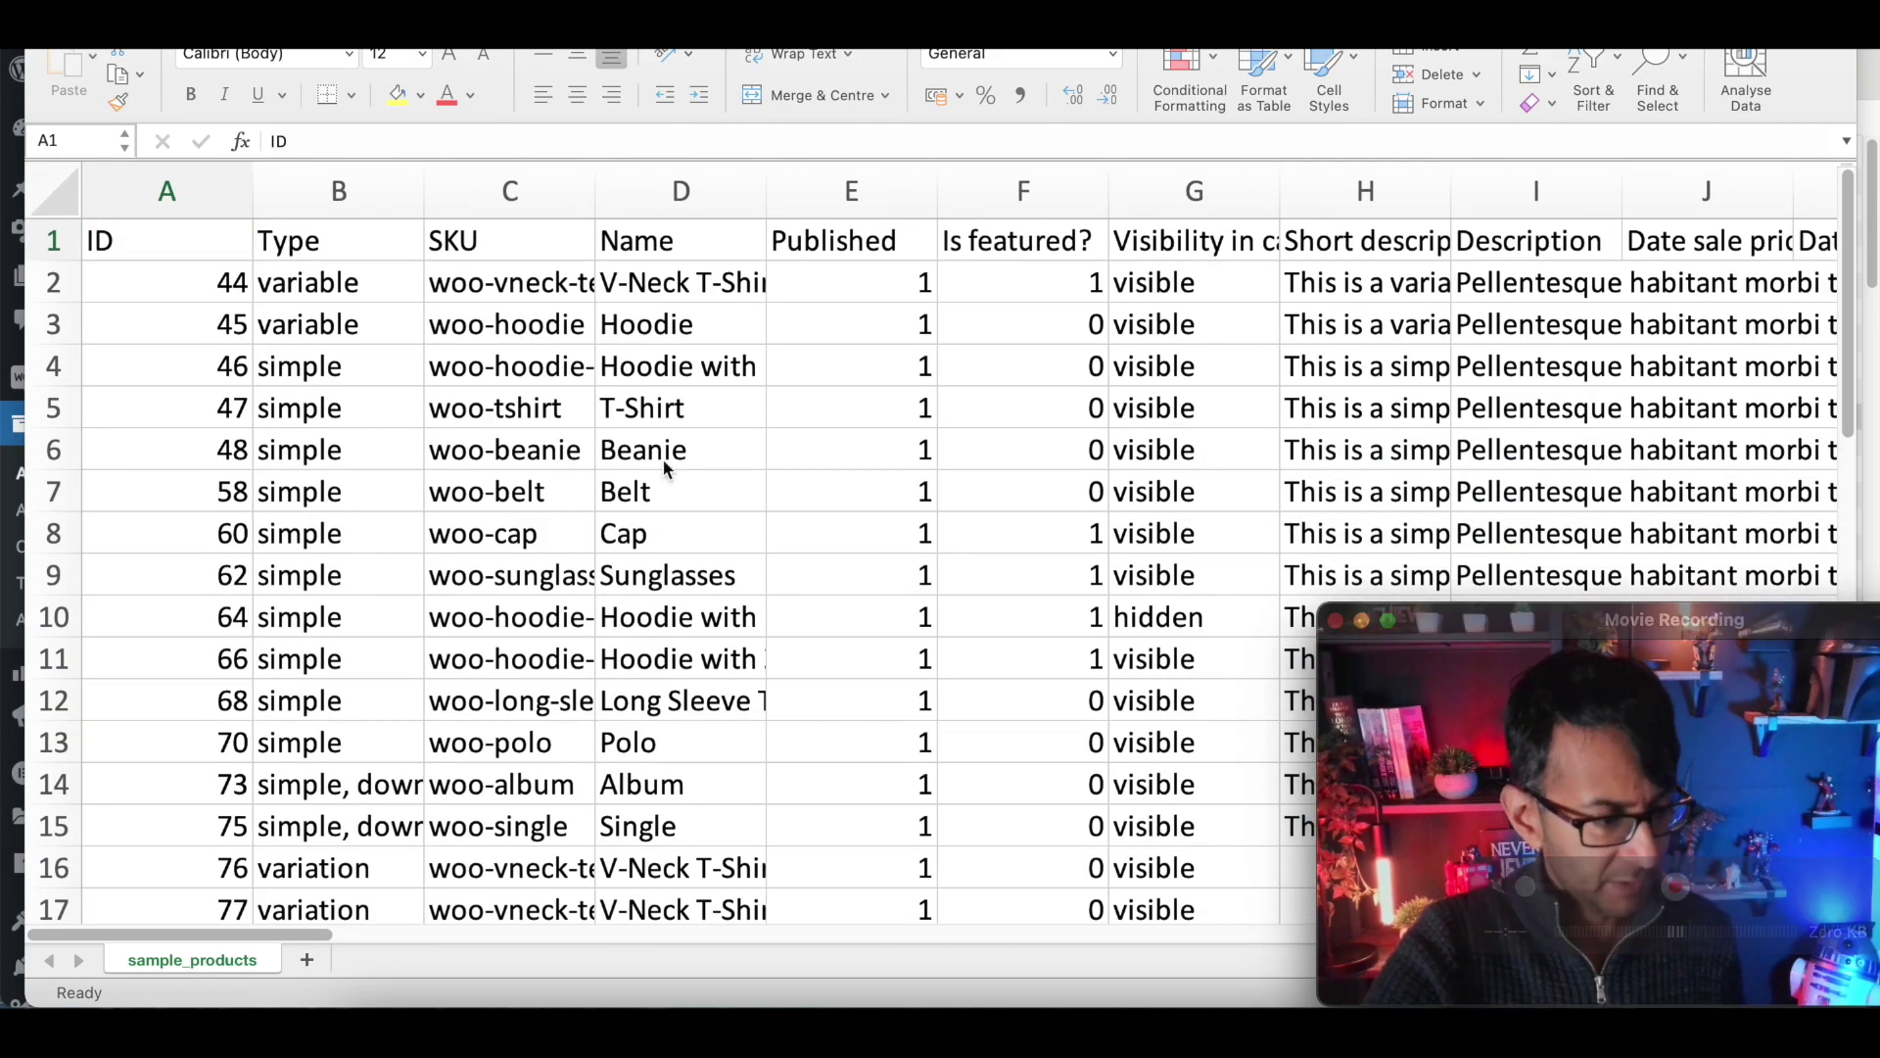
pyautogui.click(115, 308)
pyautogui.press('Up')
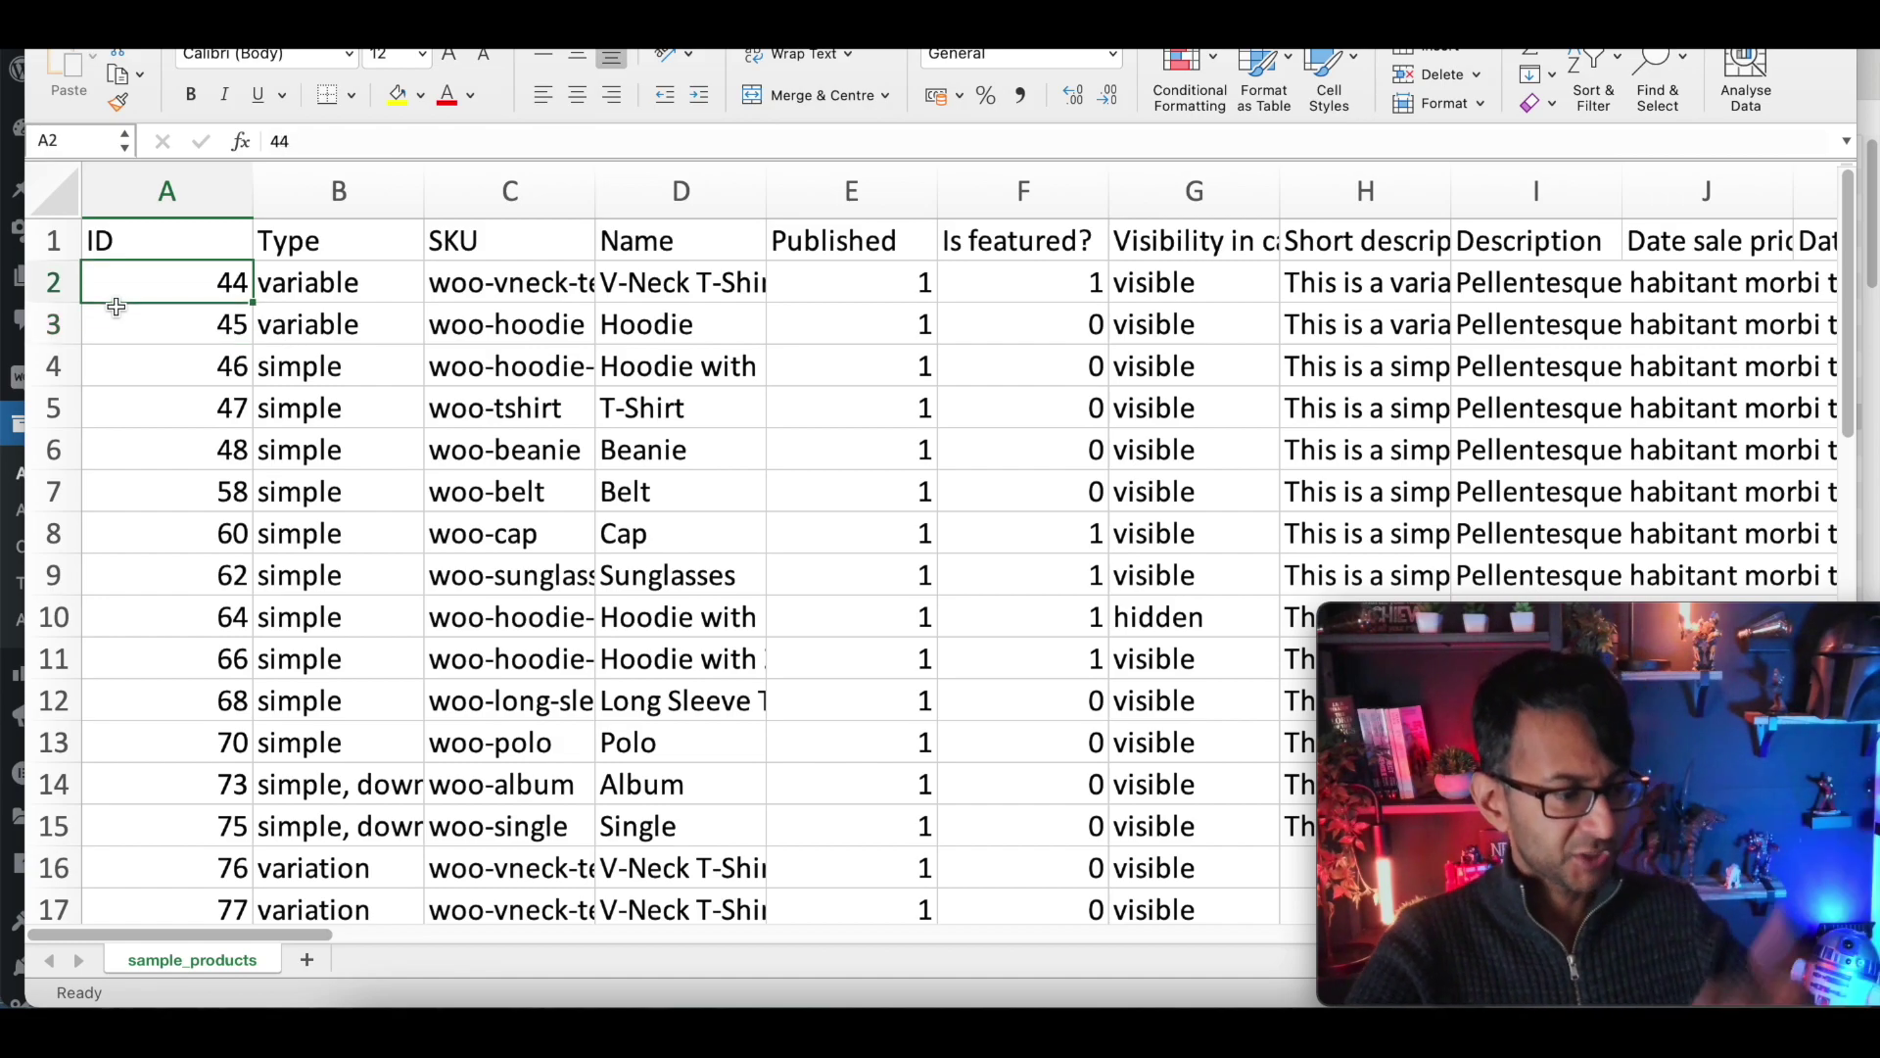
pyautogui.press('Right')
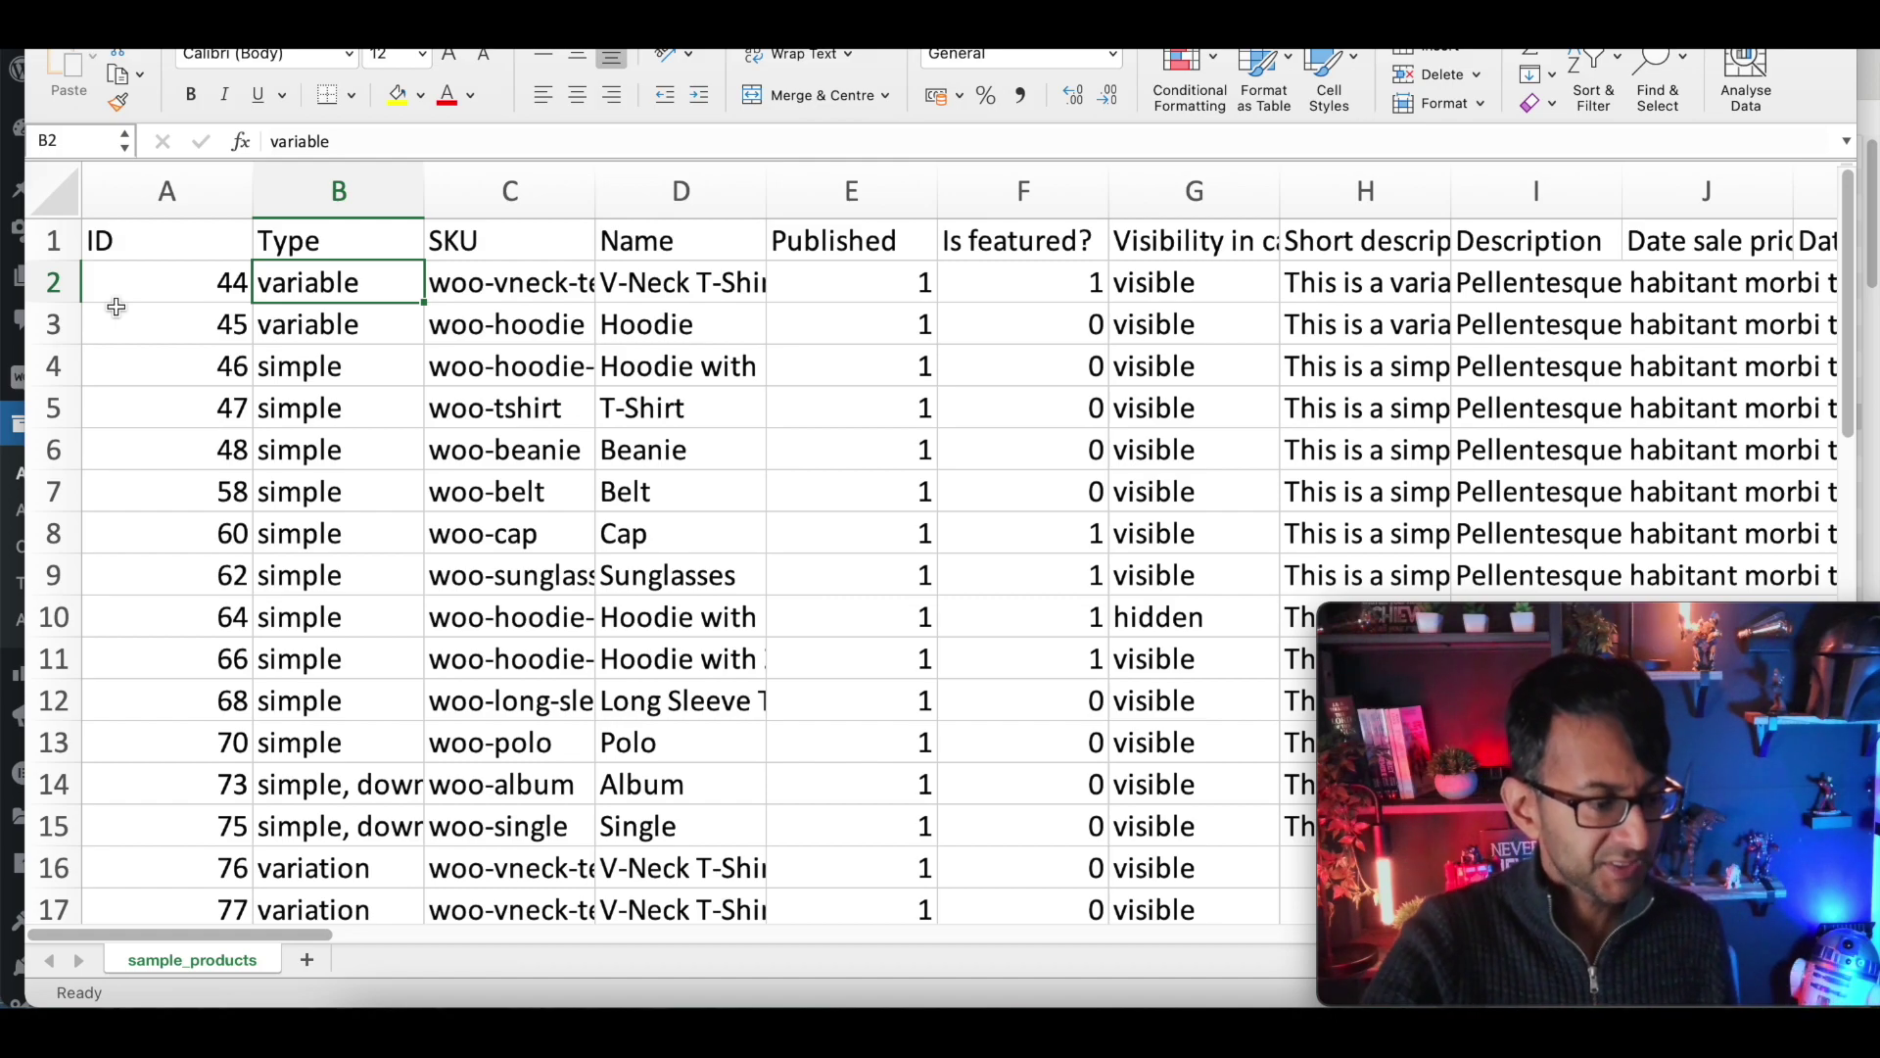
pyautogui.scroll(-3, 367, 585)
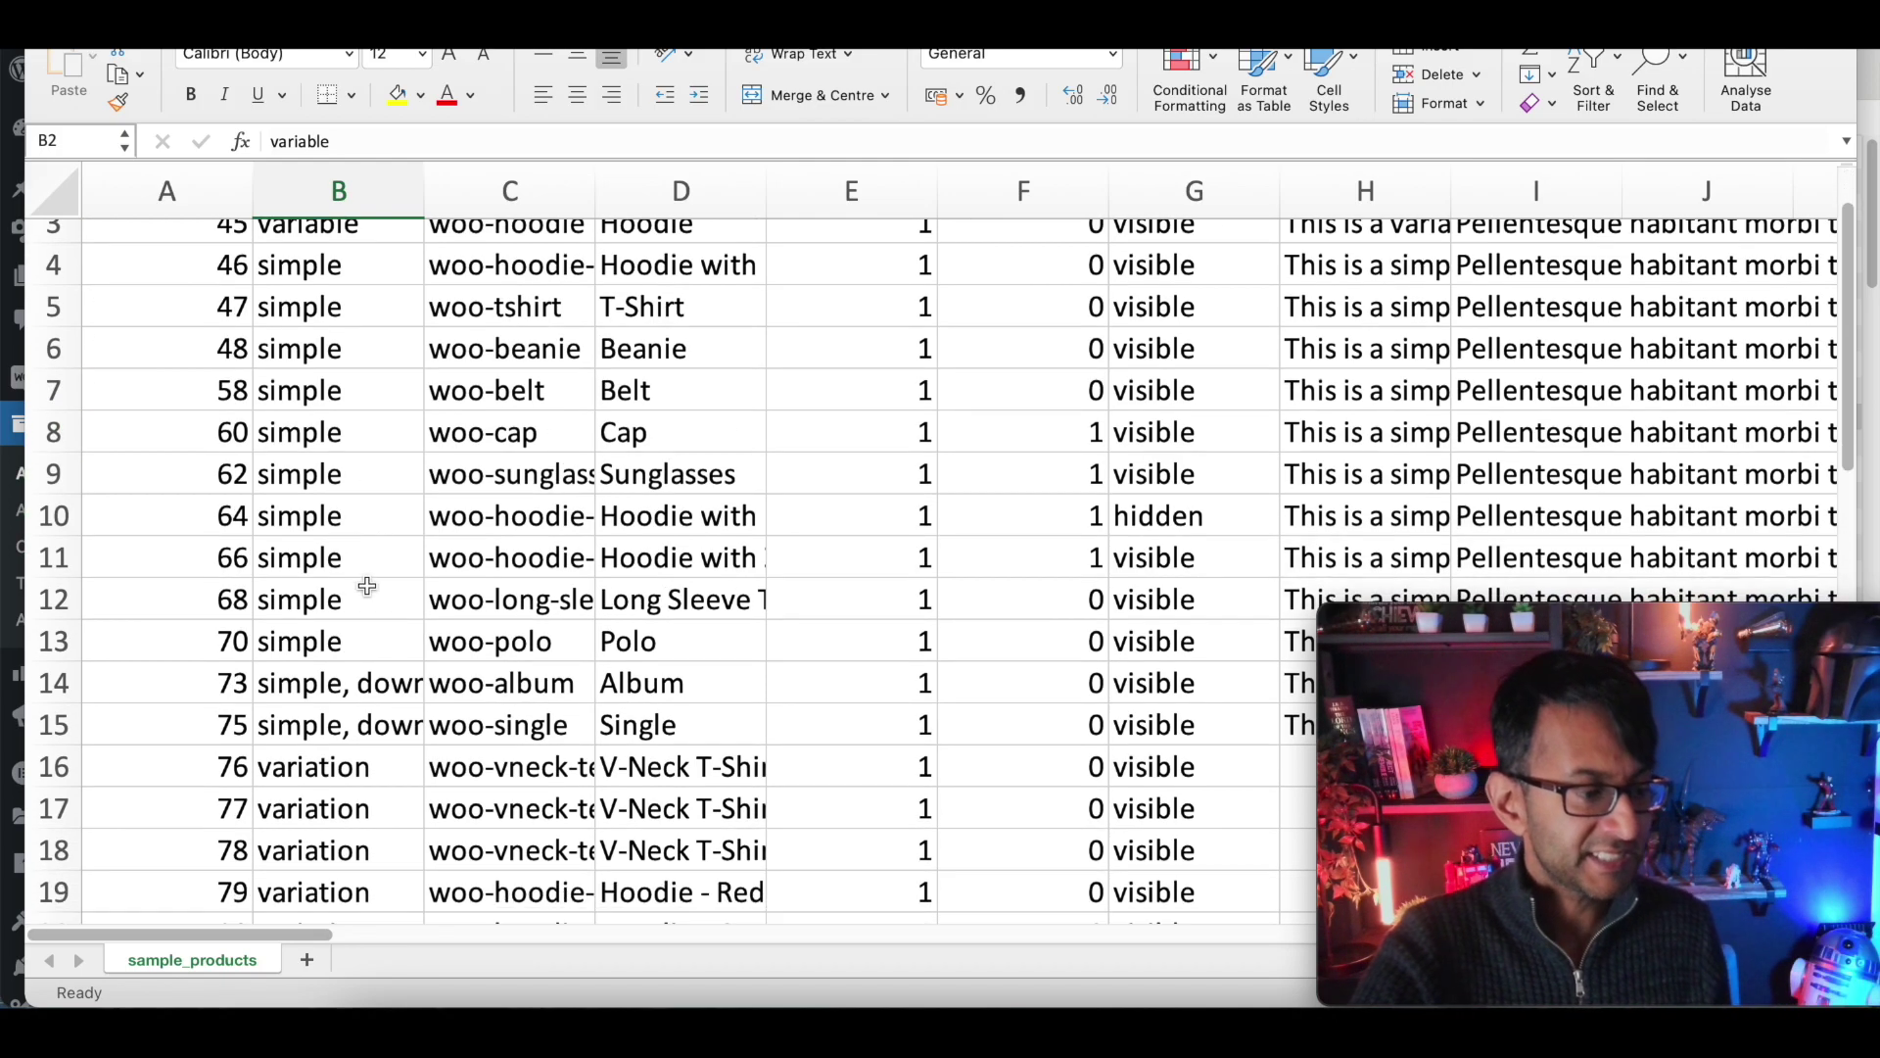
pyautogui.scroll(2, 367, 587)
pyautogui.moveTo(338, 365); pyautogui.dragTo(337, 783)
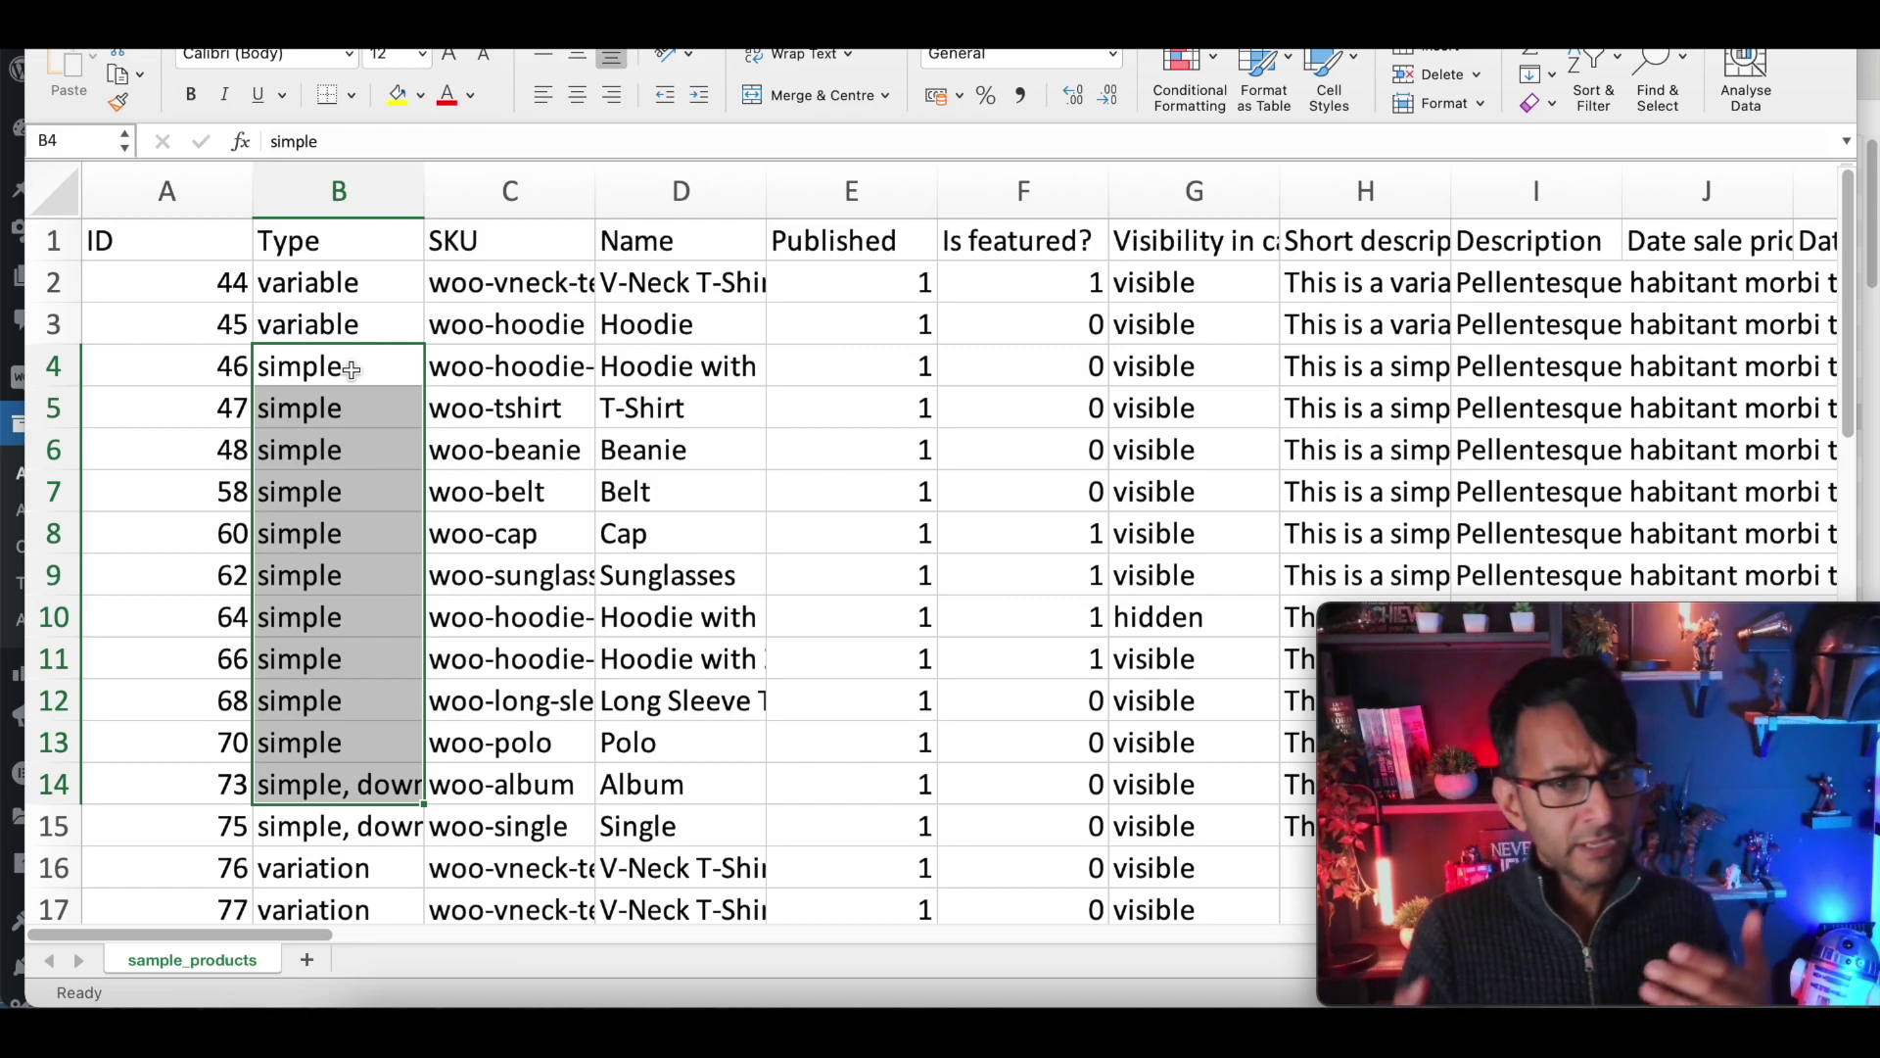
# Step: Widen the SKU column to fit woo-hoodie-with-logo and set that product's Published value to 0
pyautogui.click(536, 366)
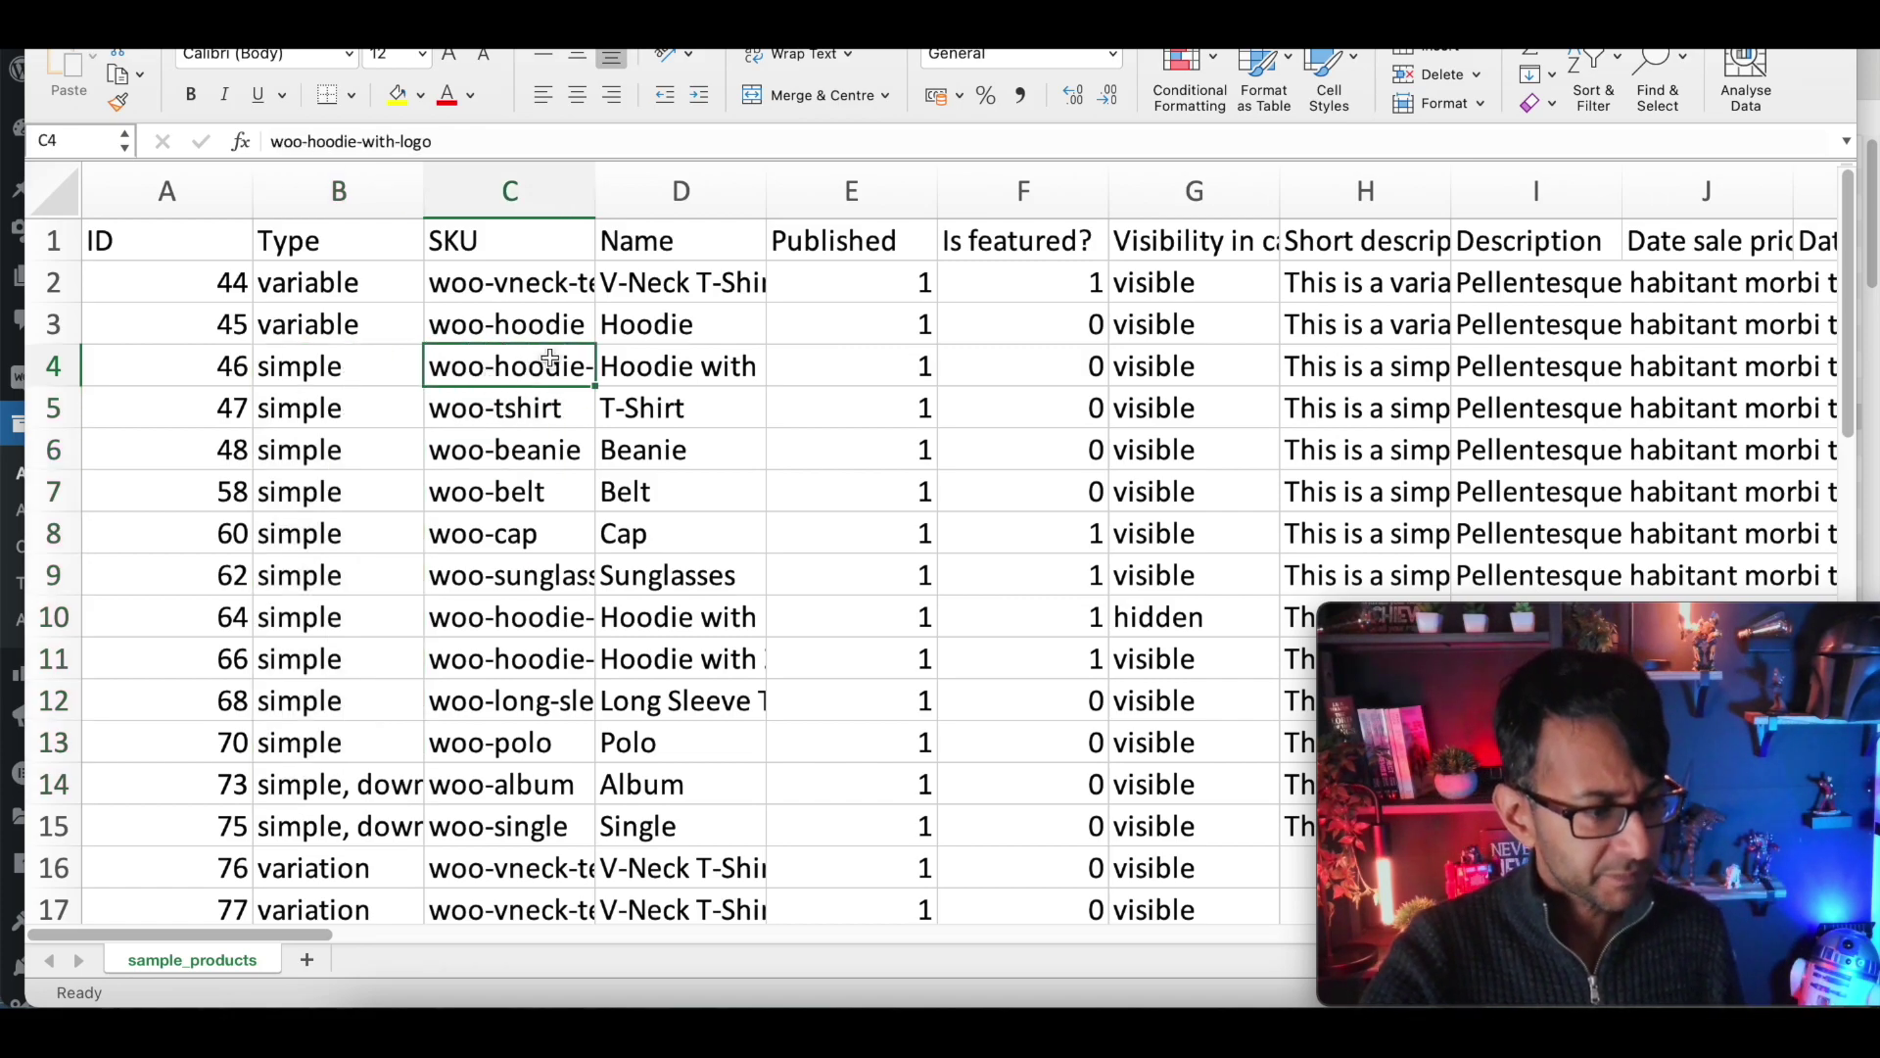
pyautogui.moveTo(594, 193); pyautogui.dragTo(715, 333)
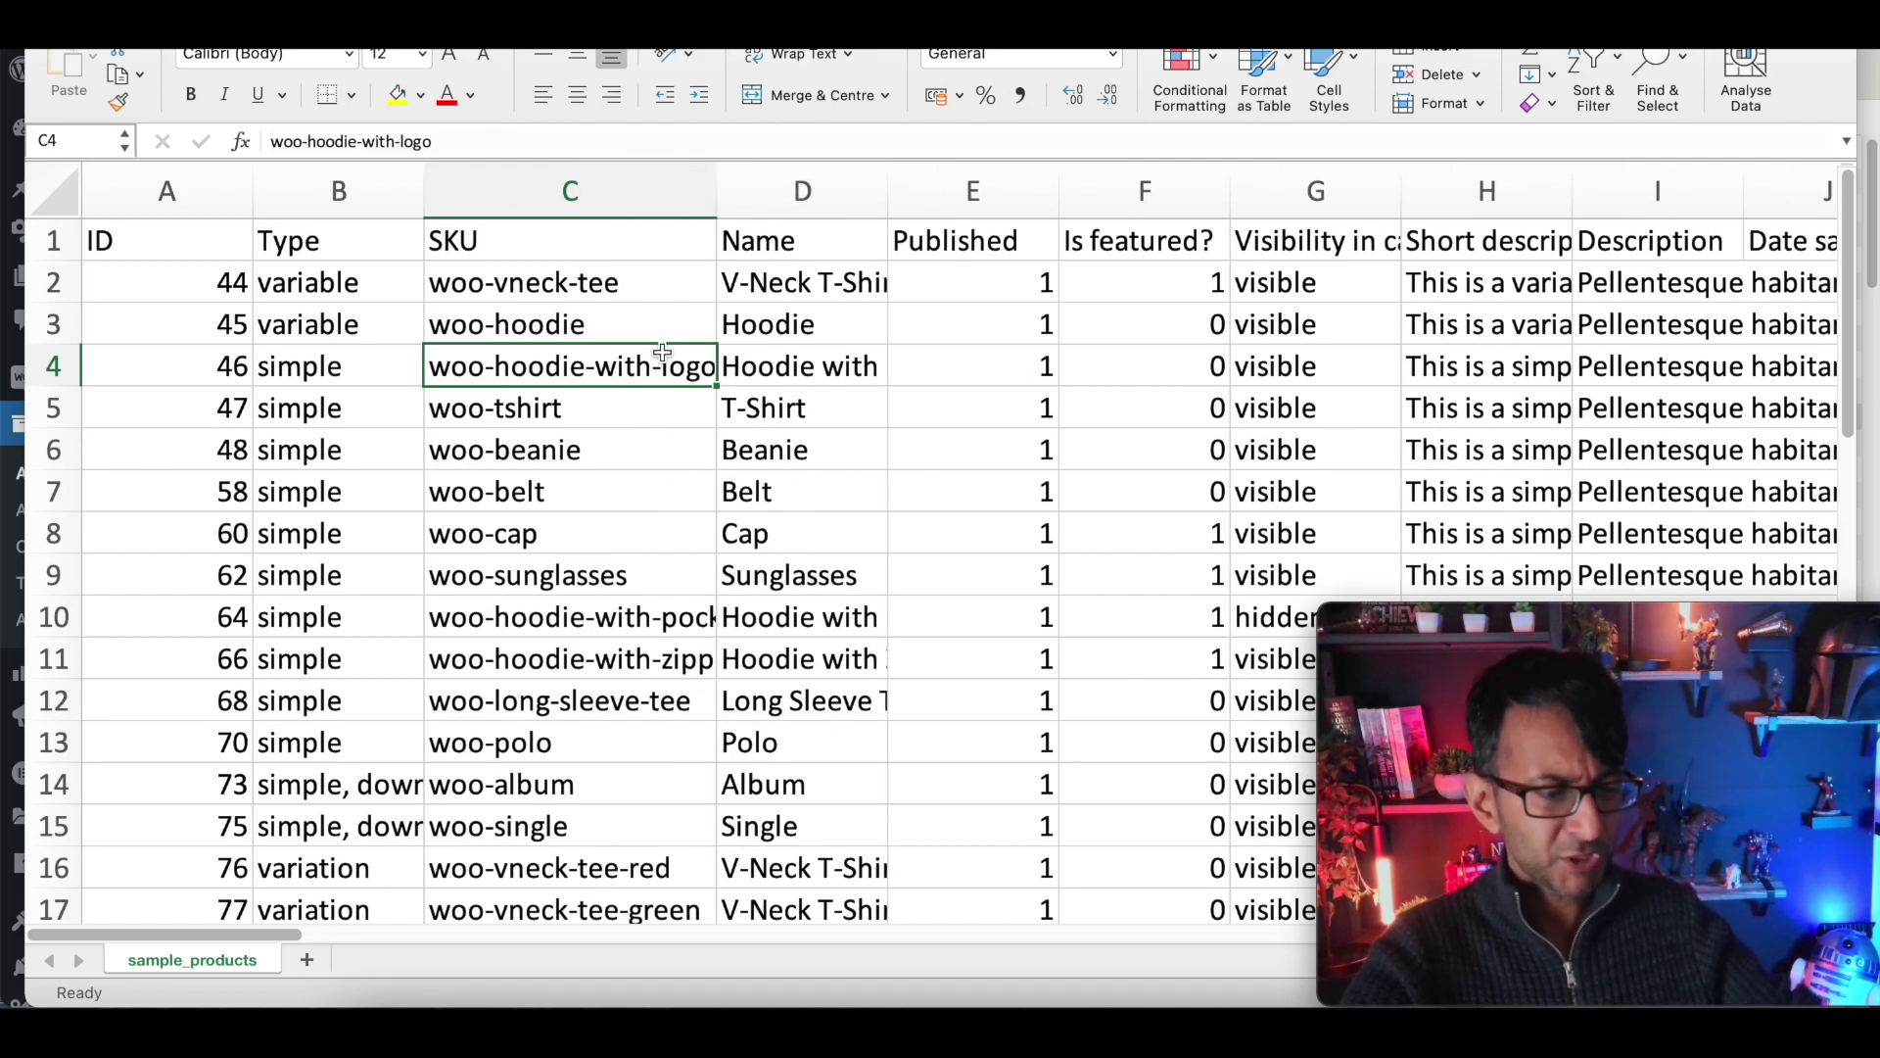
pyautogui.press('Right')
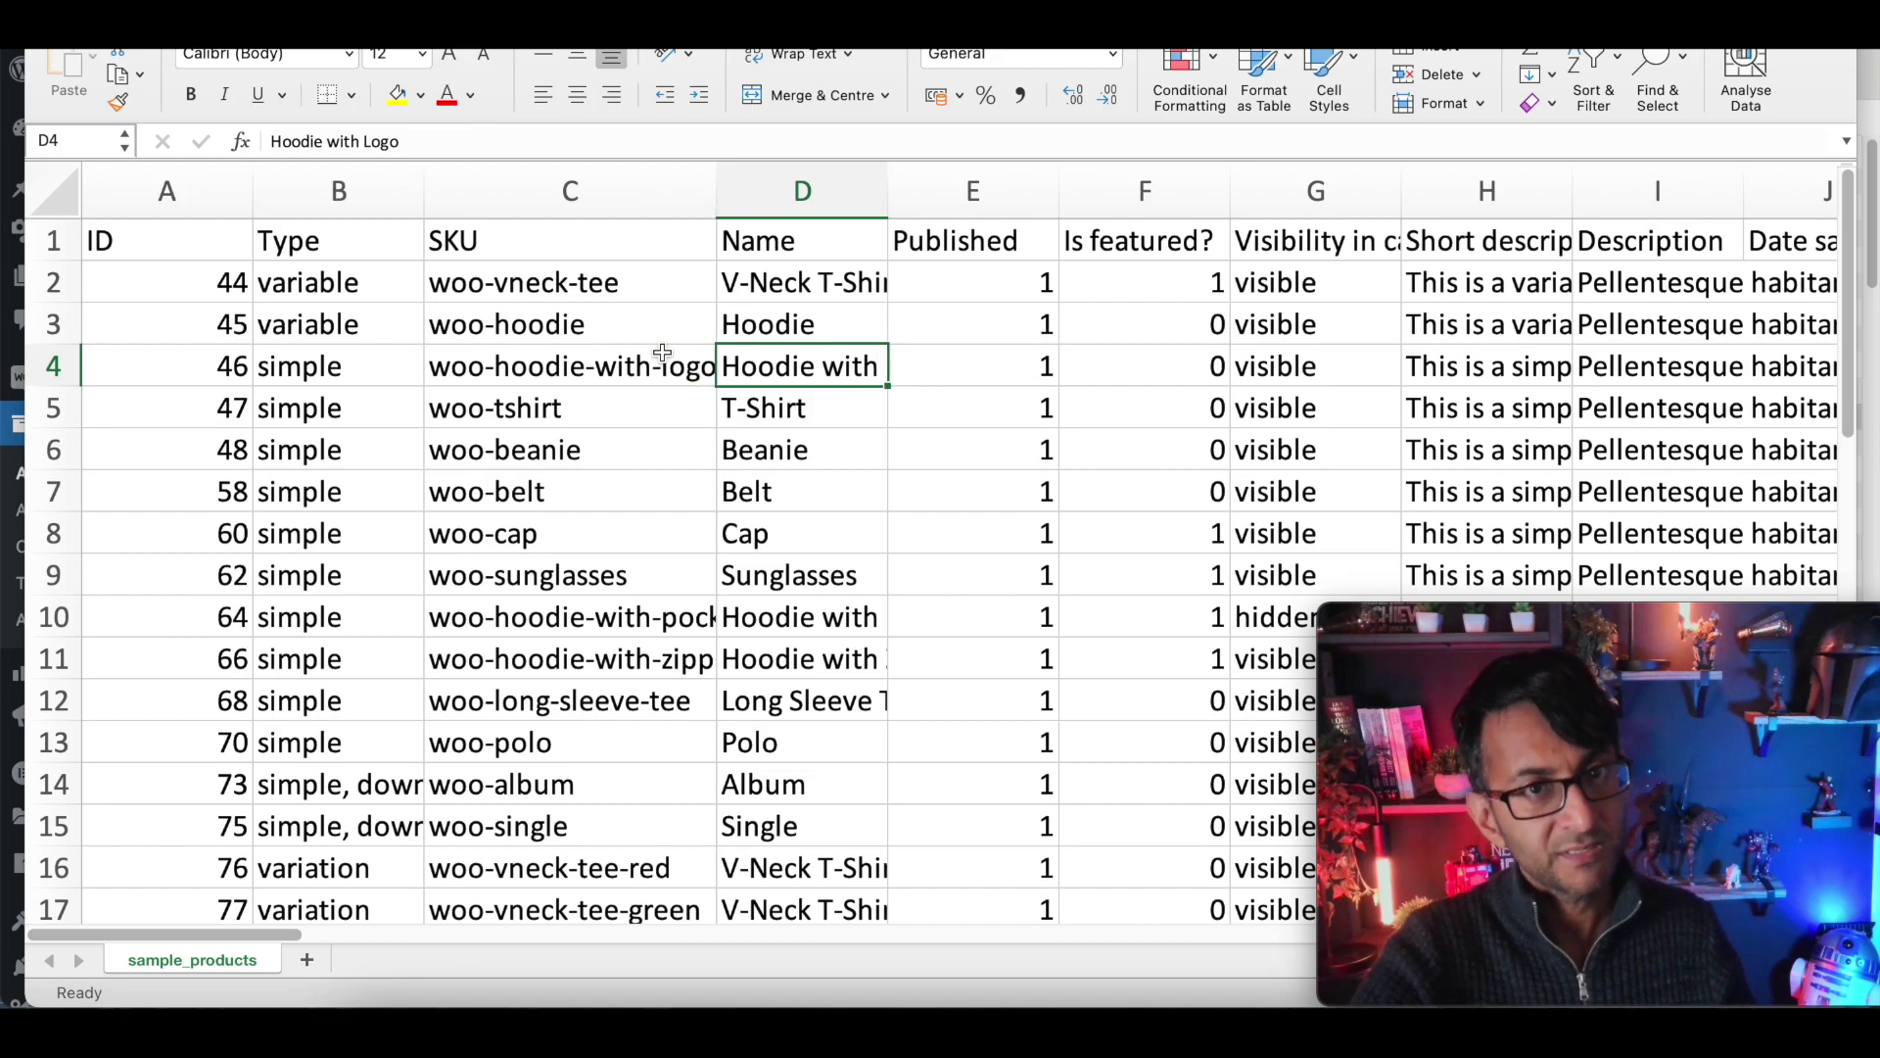
pyautogui.press('Right')
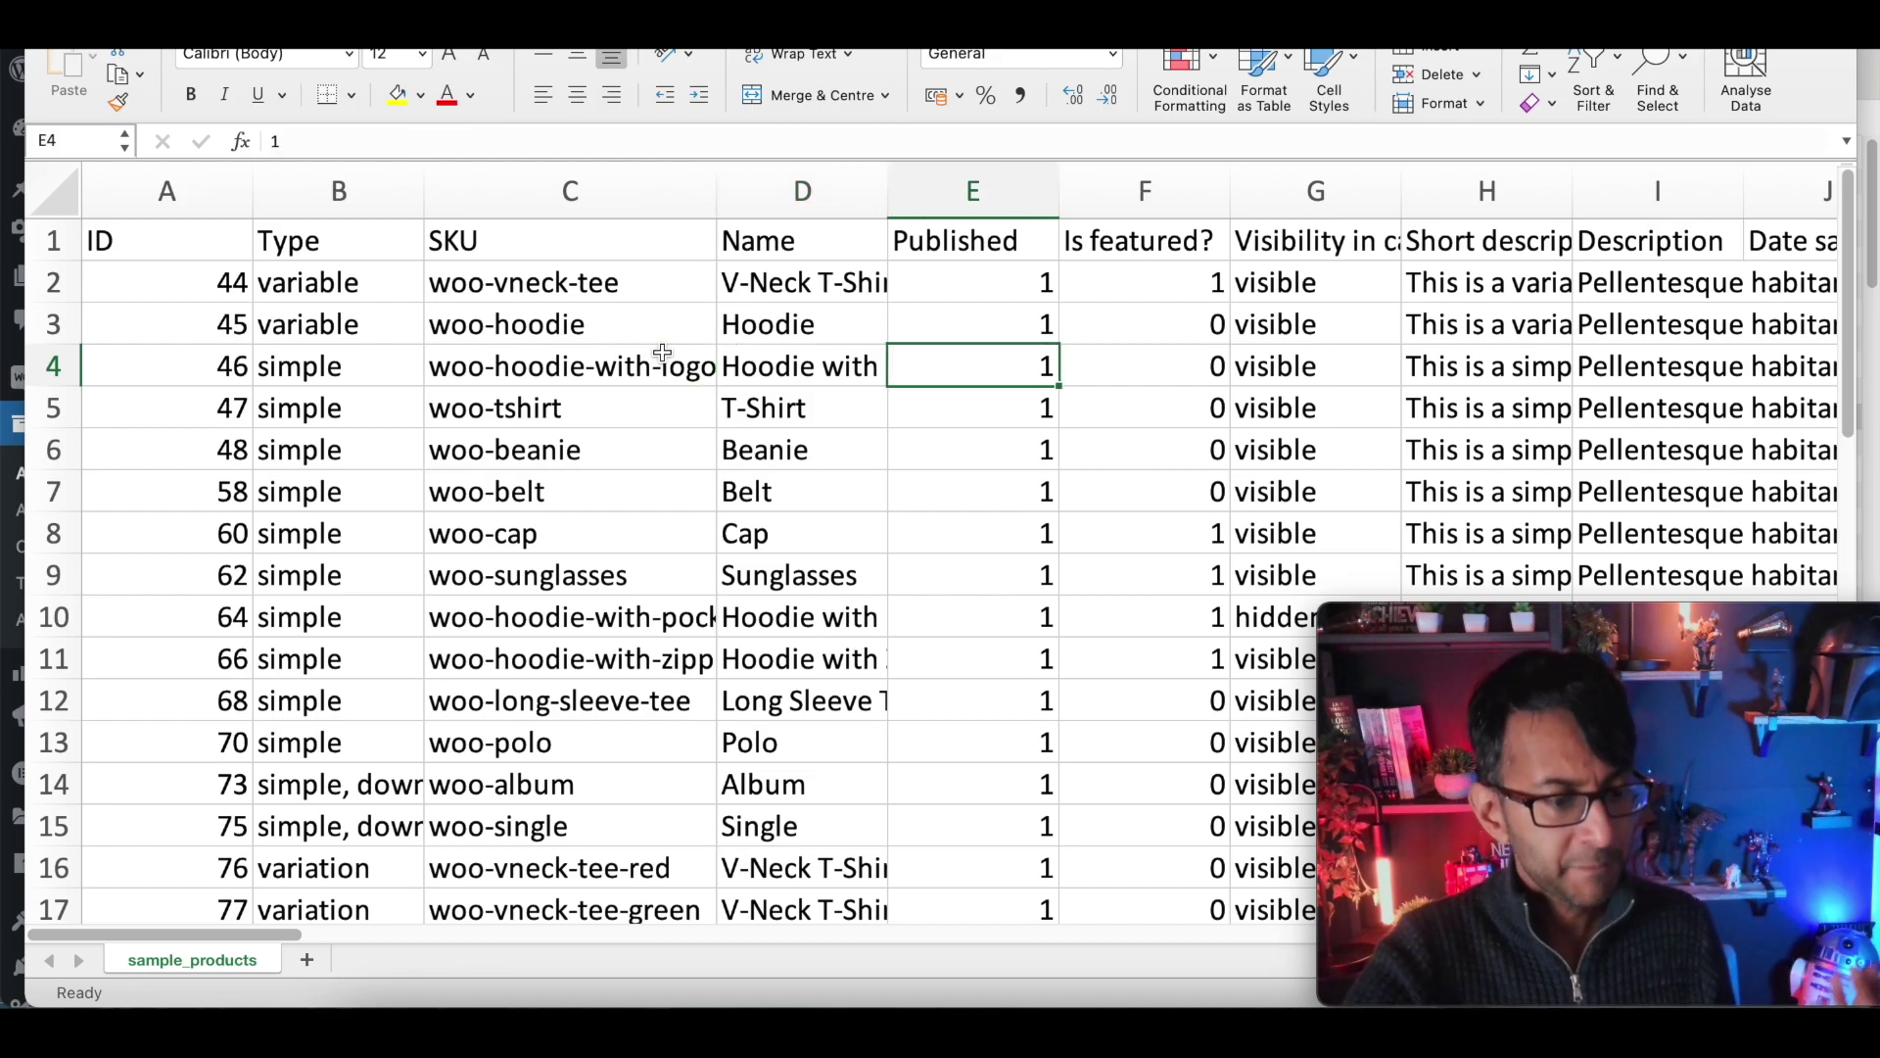
pyautogui.write('0')
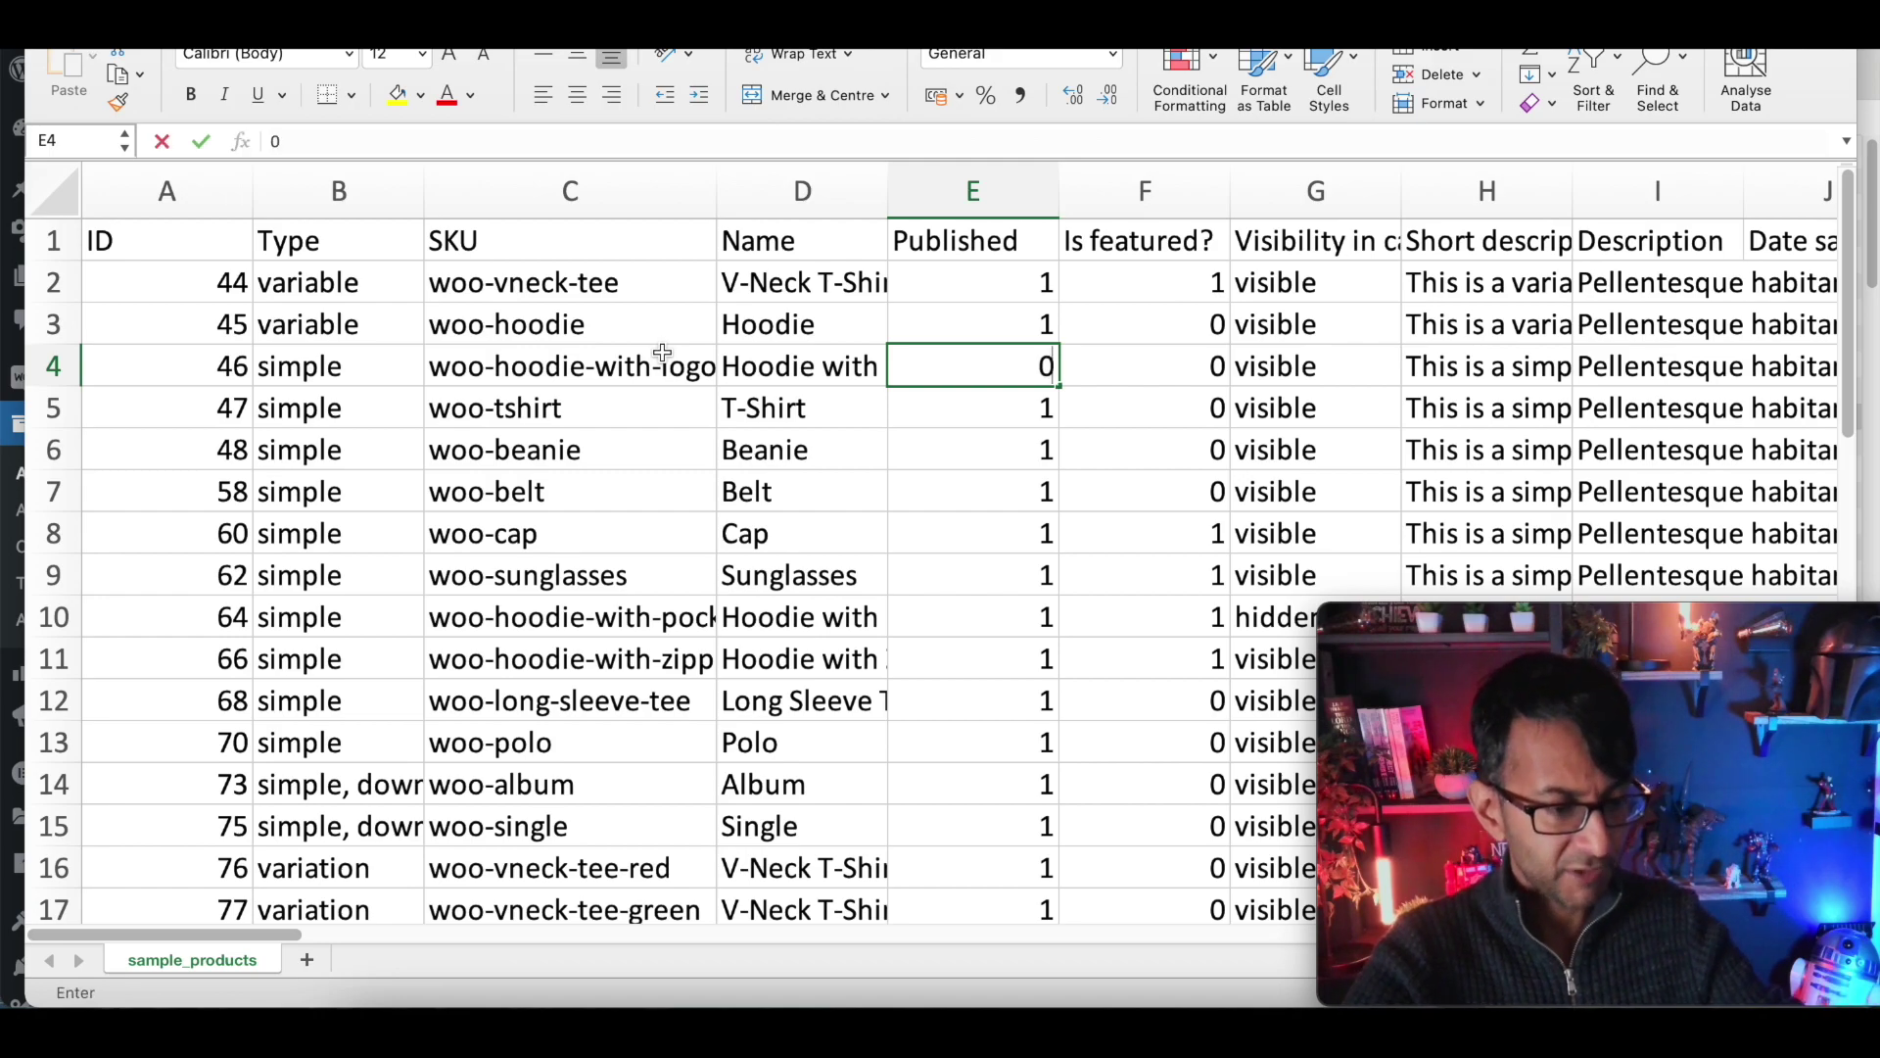
pyautogui.press('Right')
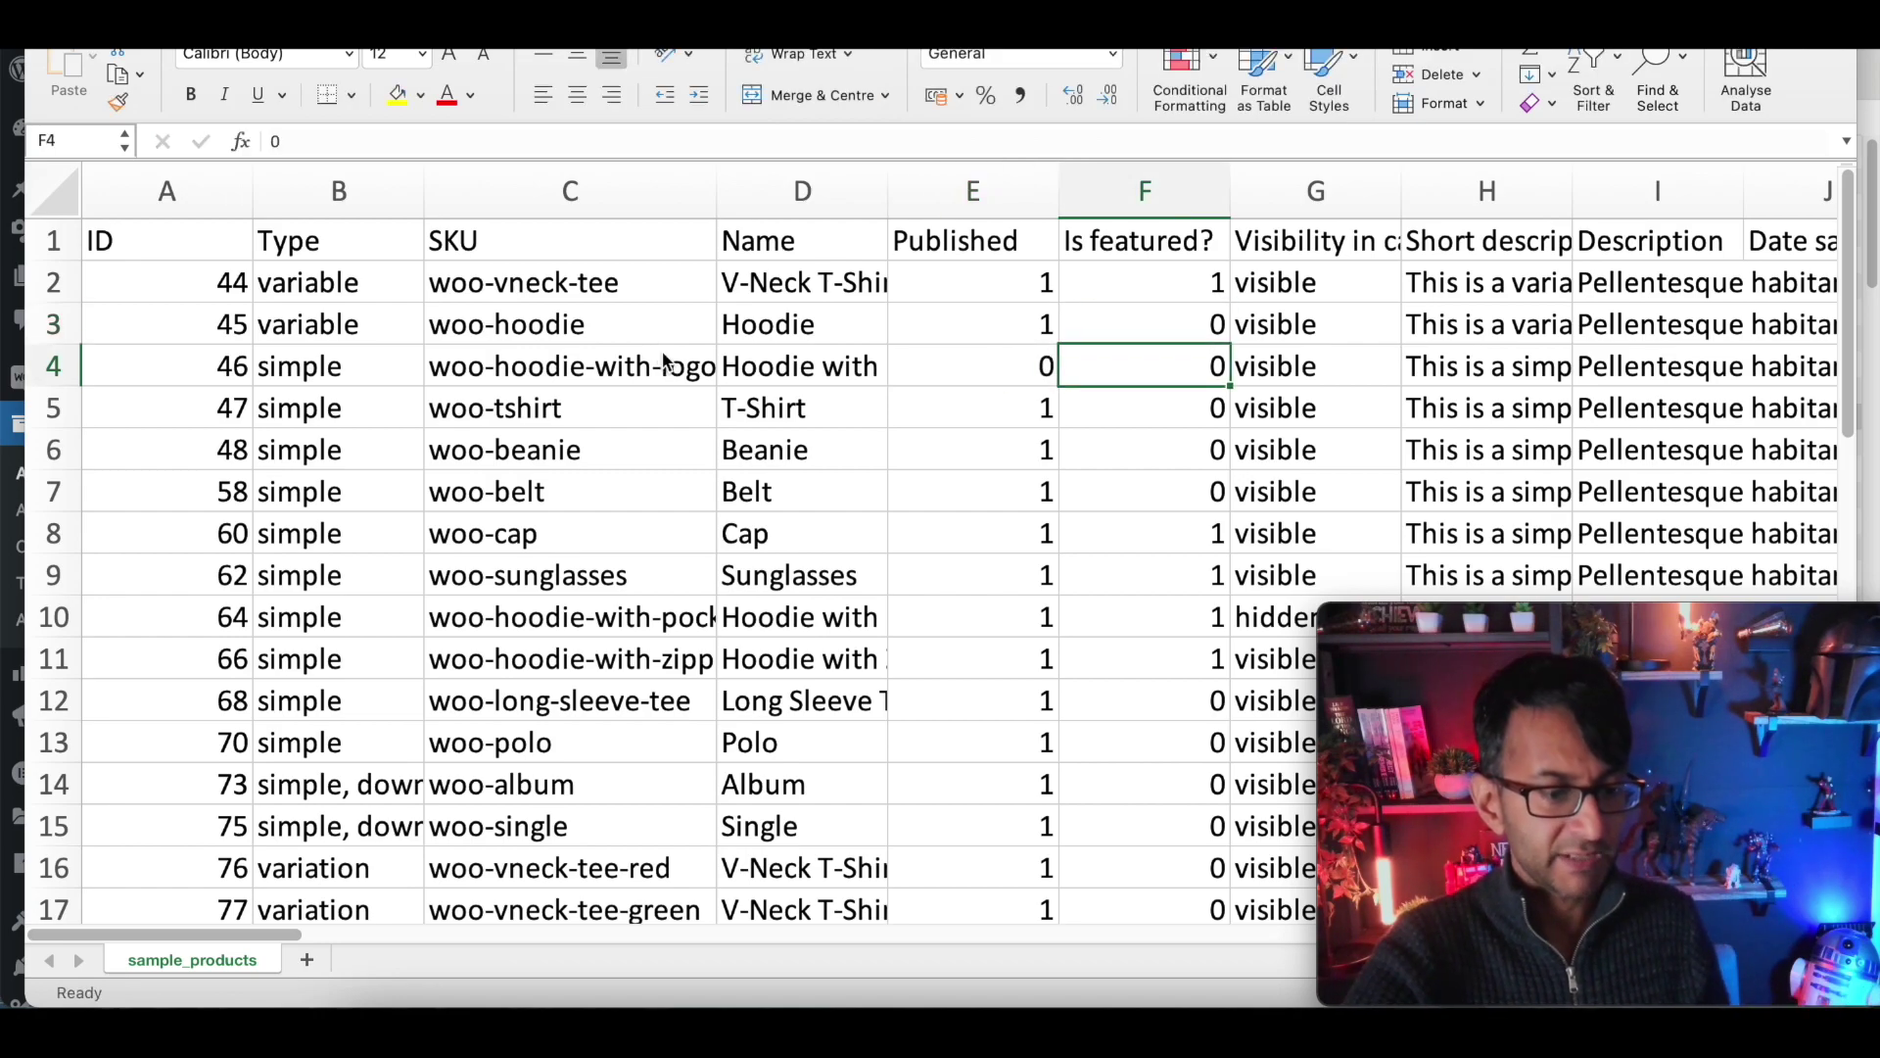
# Step: Examine the Is featured? and catalogue visibility columns for the sample products
pyautogui.press('Up')
pyautogui.press('Up')
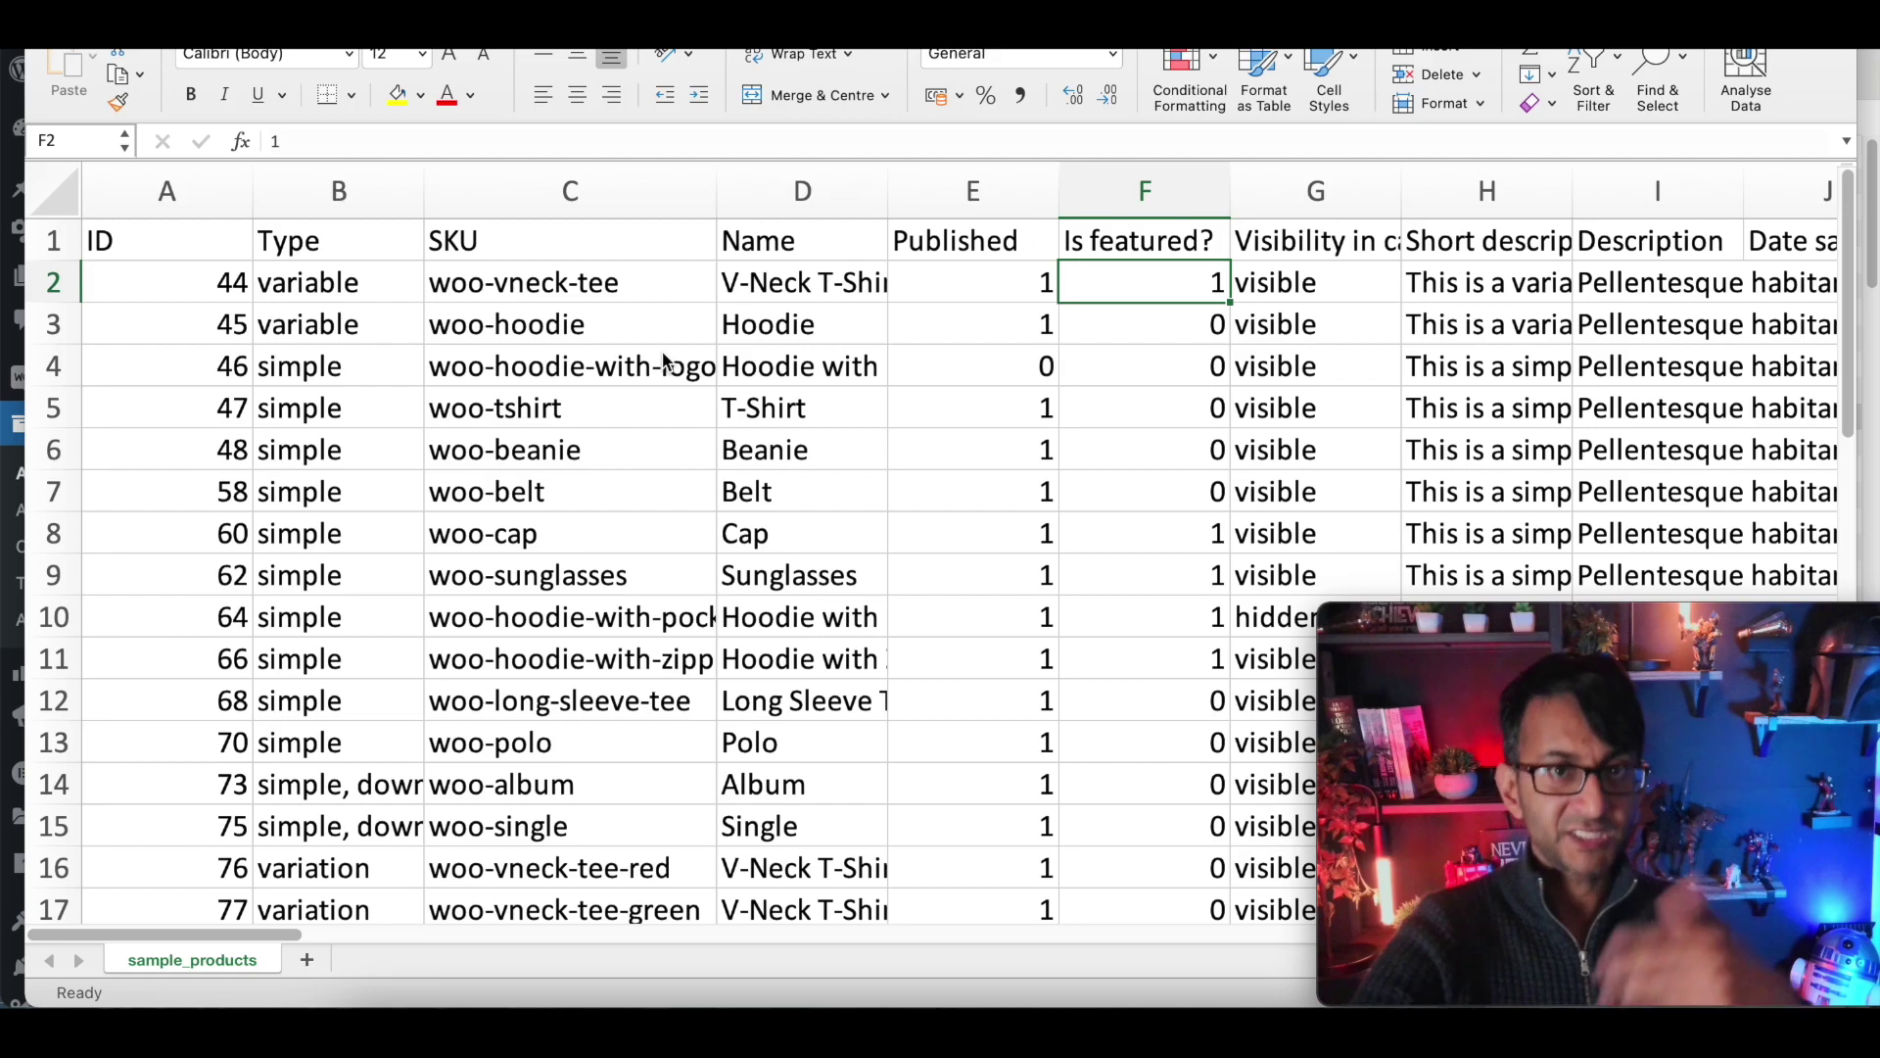
pyautogui.press('Down')
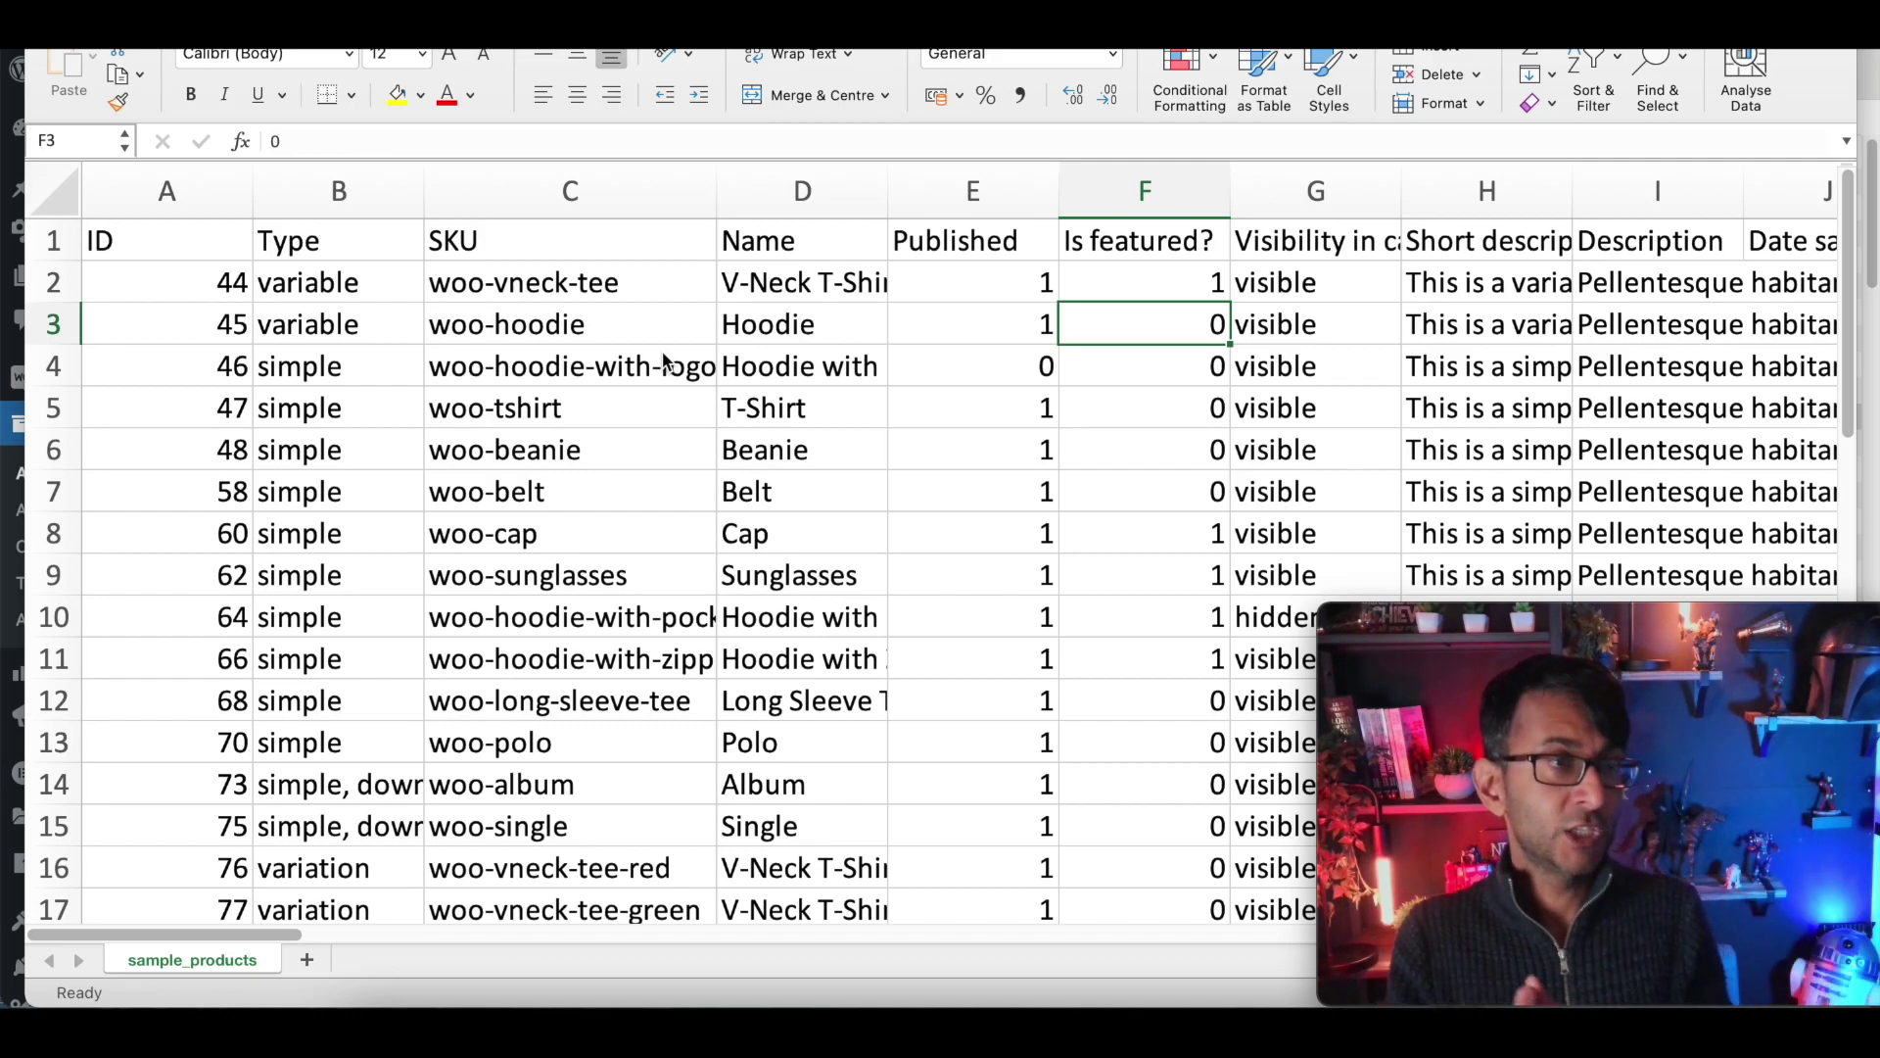
pyautogui.press('Right')
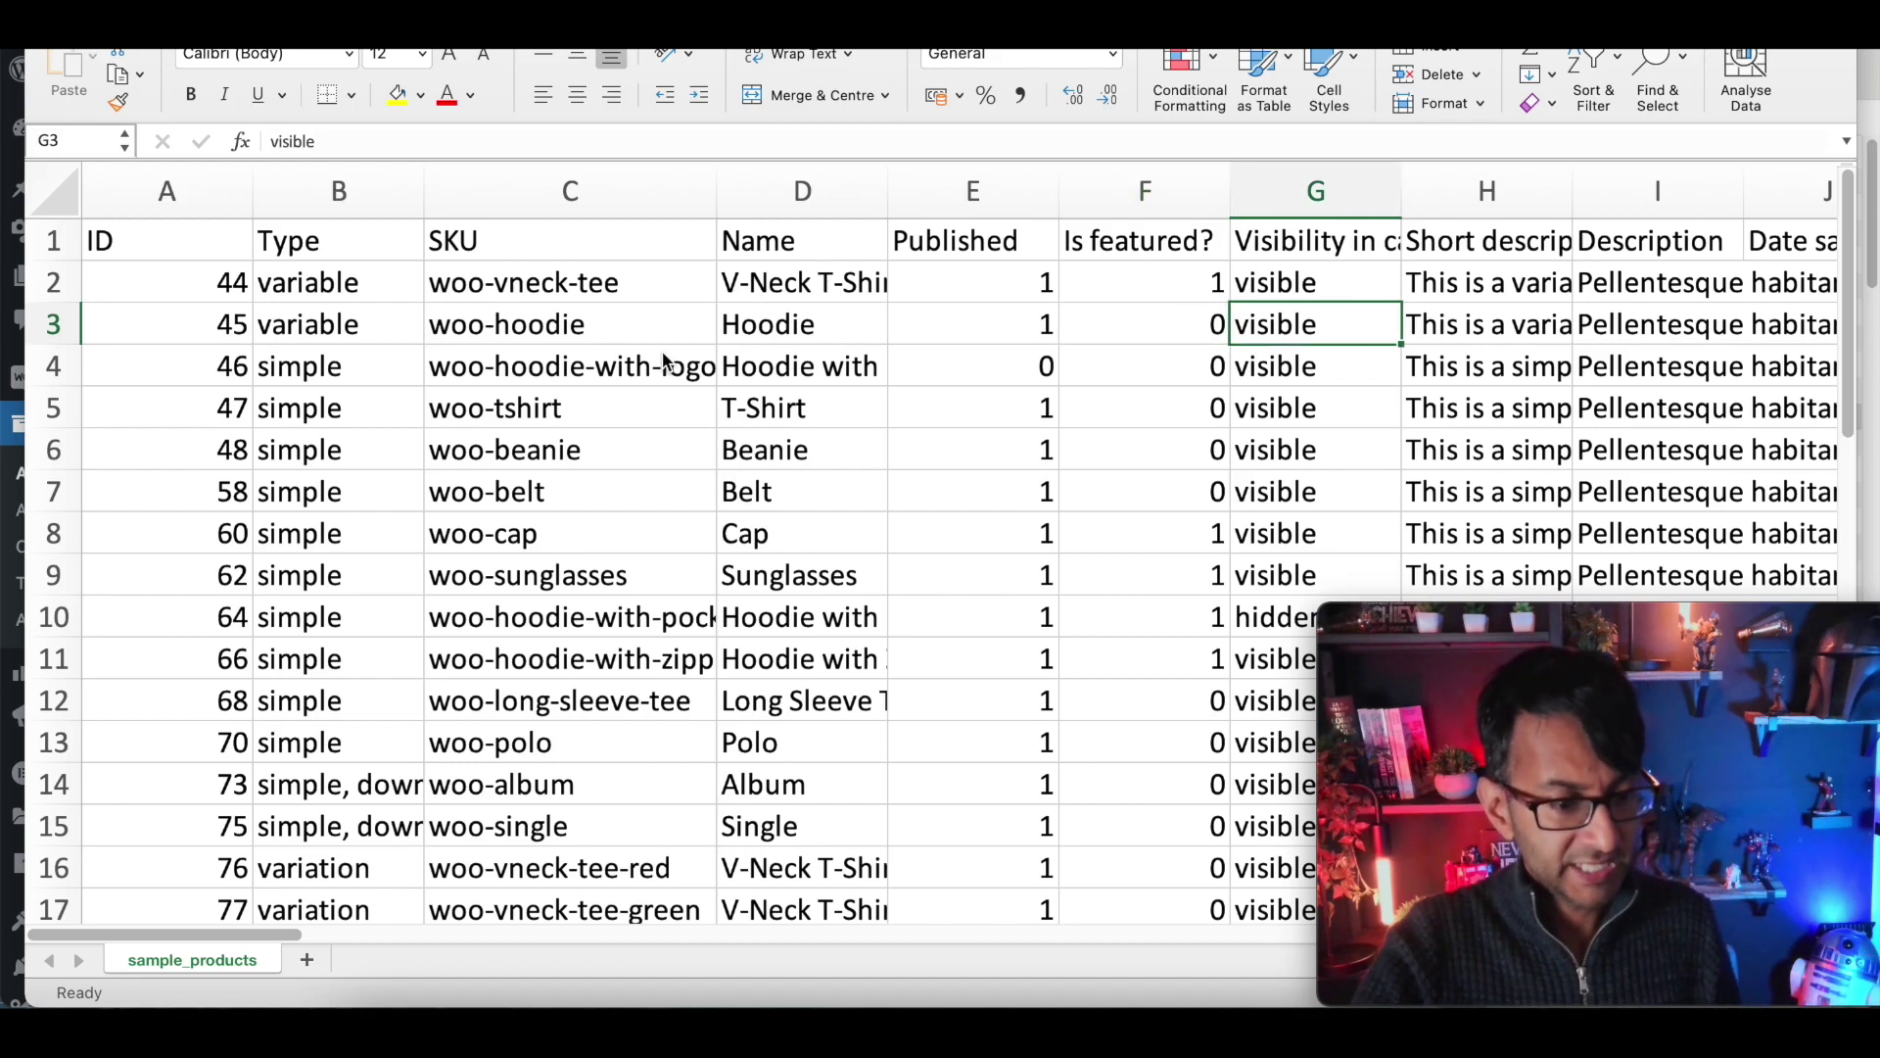
pyautogui.press('Down')
pyautogui.press('Down')
pyautogui.press('Down')
pyautogui.press('Down')
pyautogui.press('Down')
pyautogui.press('Down')
pyautogui.press('Down')
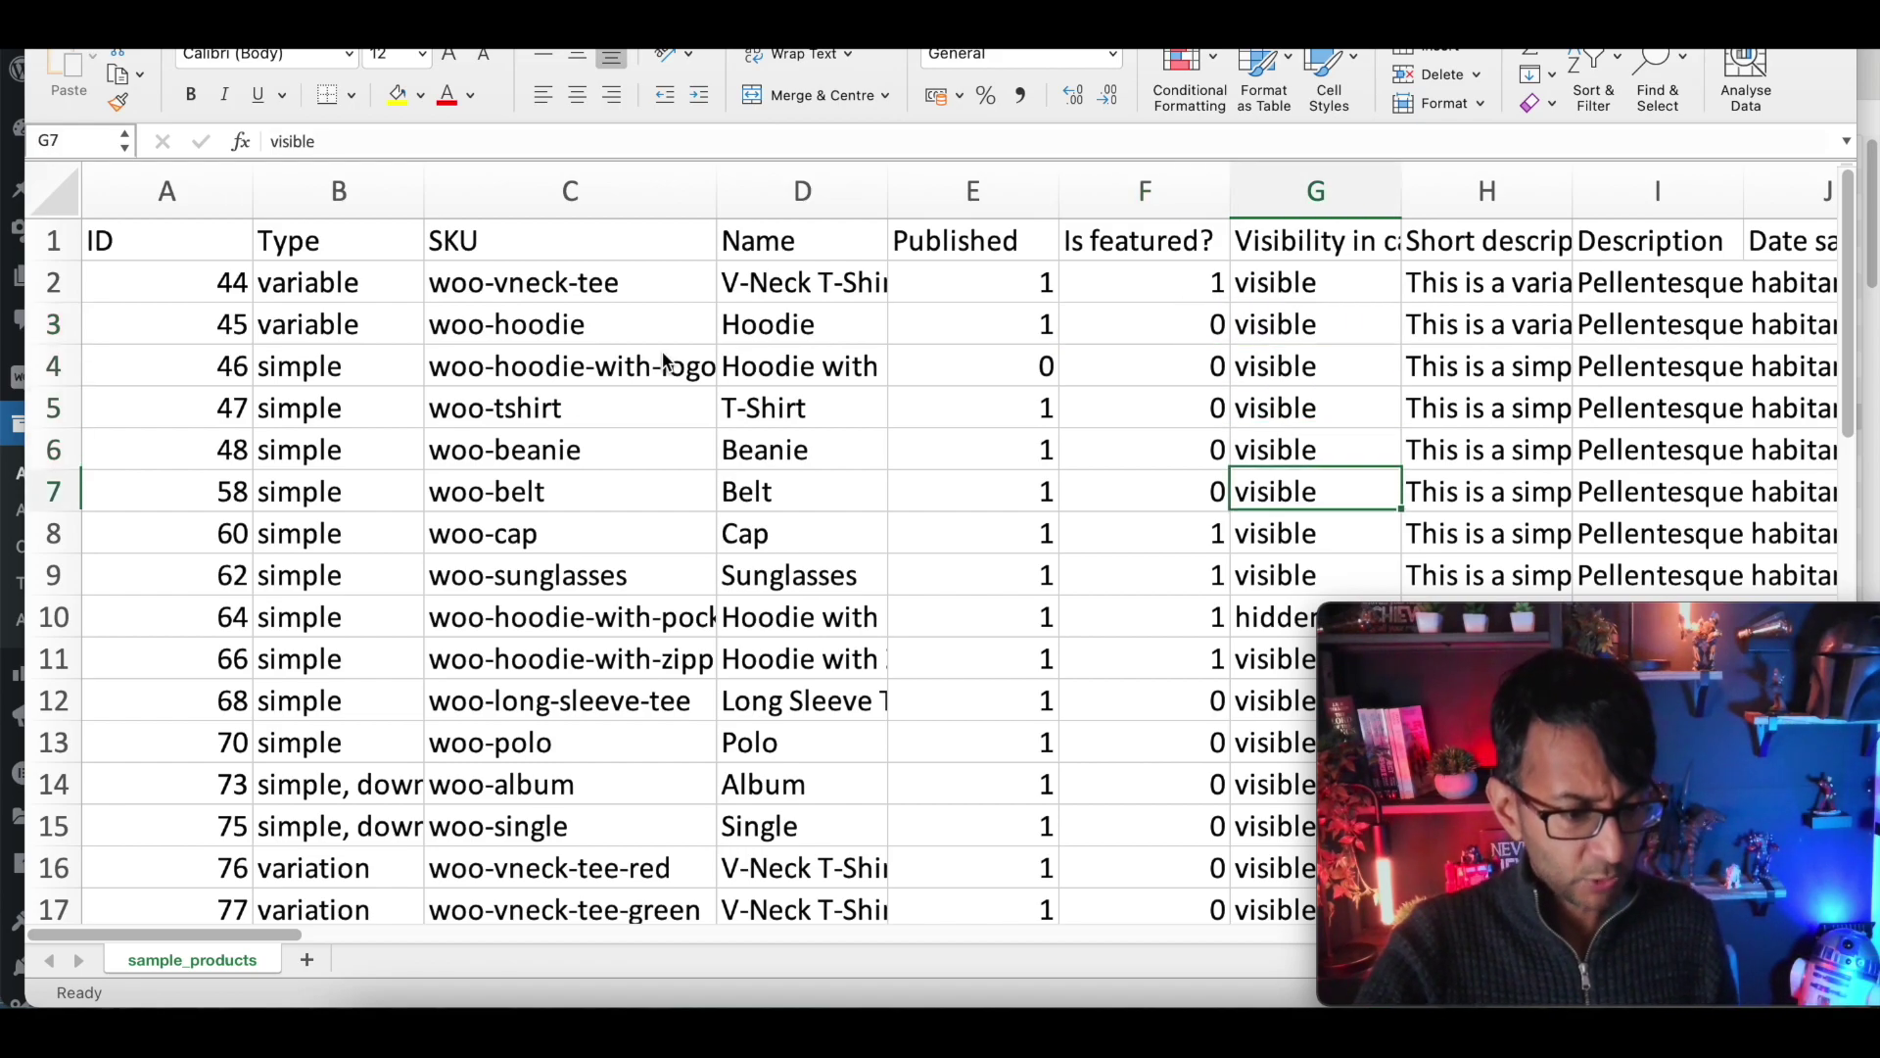
pyautogui.press('Up')
pyautogui.press('Up')
pyautogui.press('Up')
# Step: Examine the Short description and Description texts of the woo-hoodie product
pyautogui.press('Right')
pyautogui.press('Right')
pyautogui.press('Right')
pyautogui.press('Left')
pyautogui.press('Left')
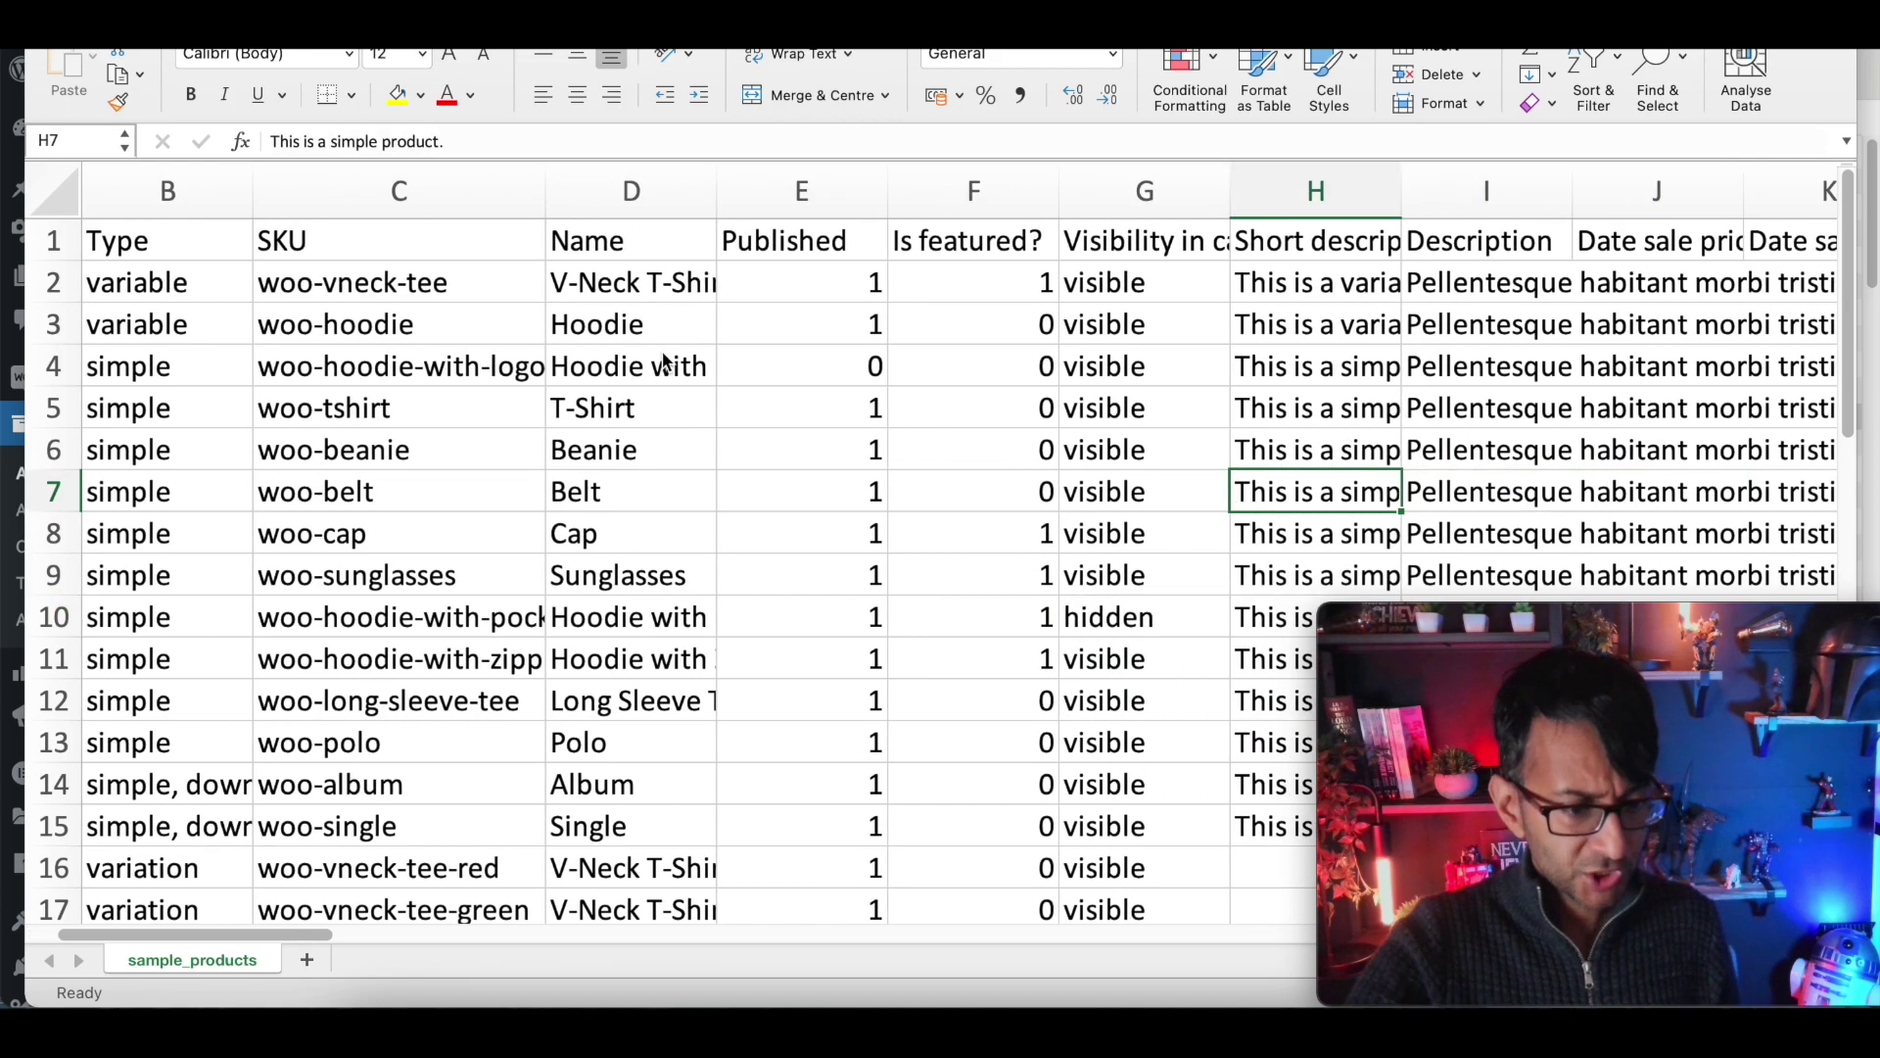
pyautogui.click(1313, 324)
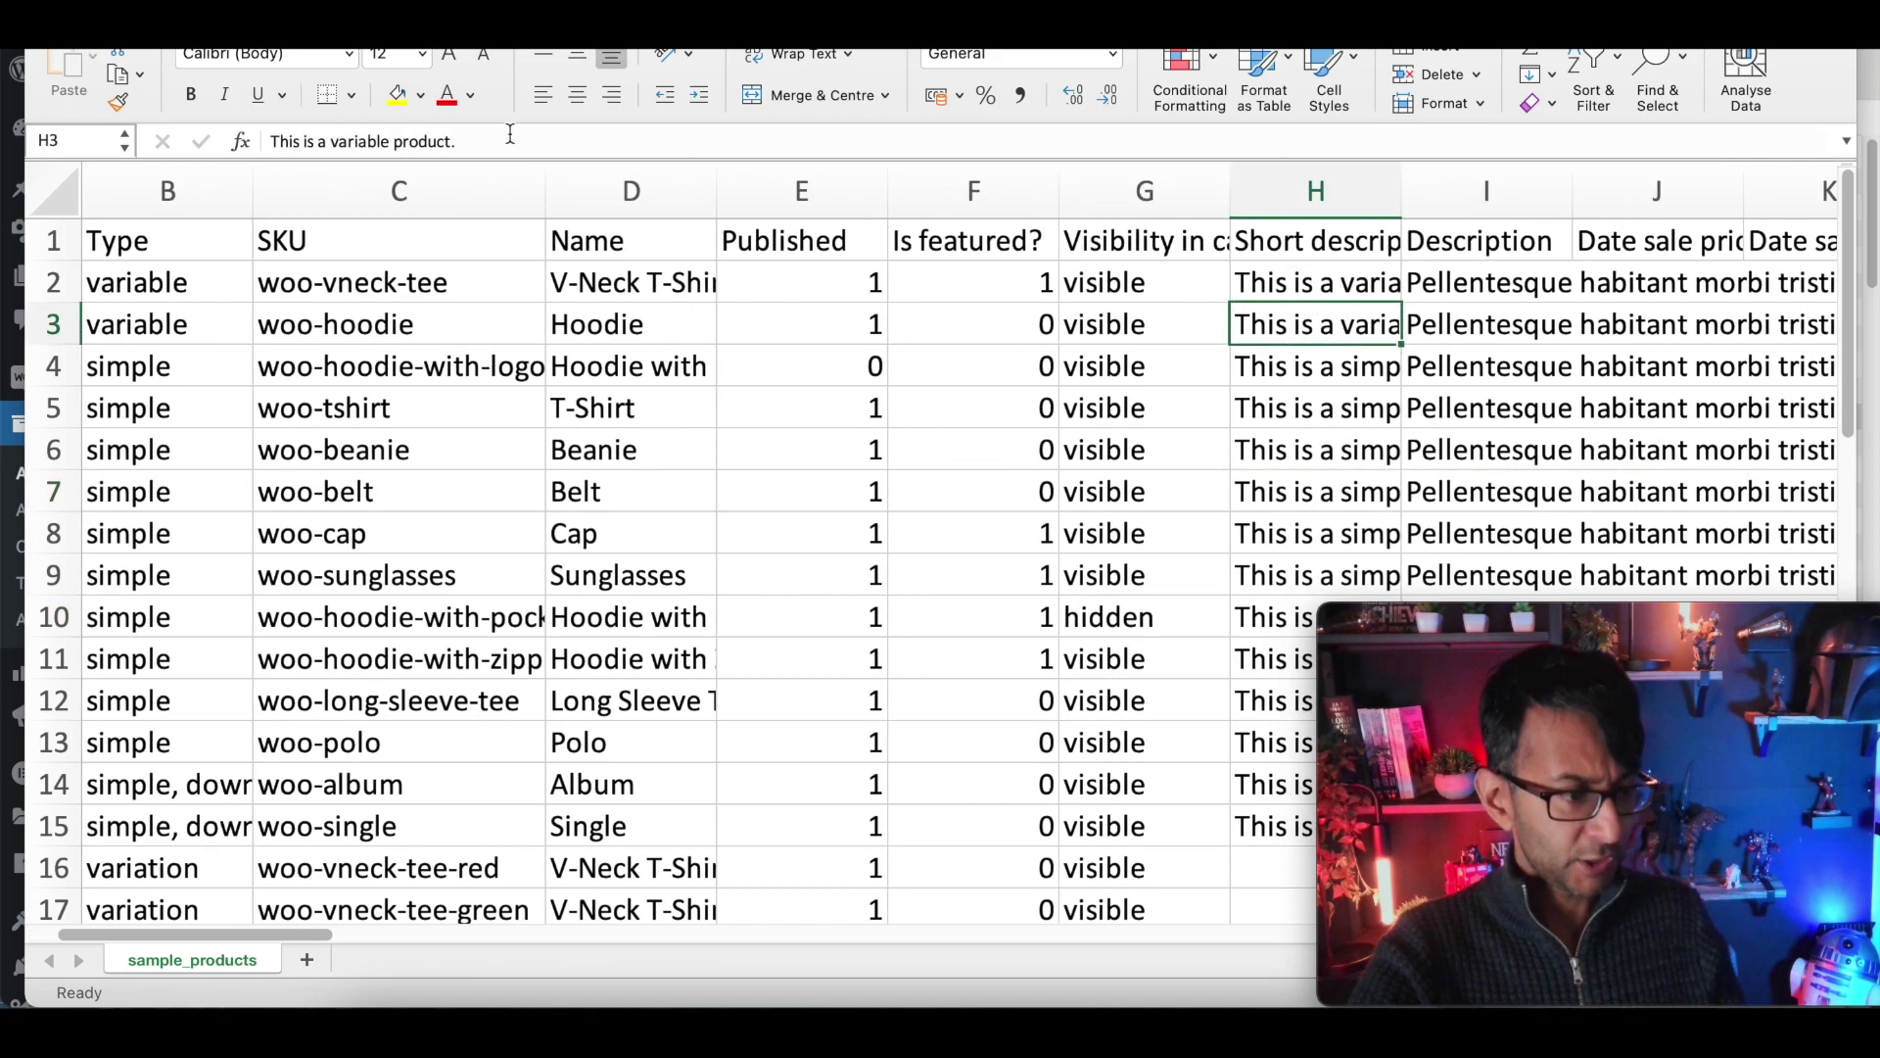
pyautogui.press('Right')
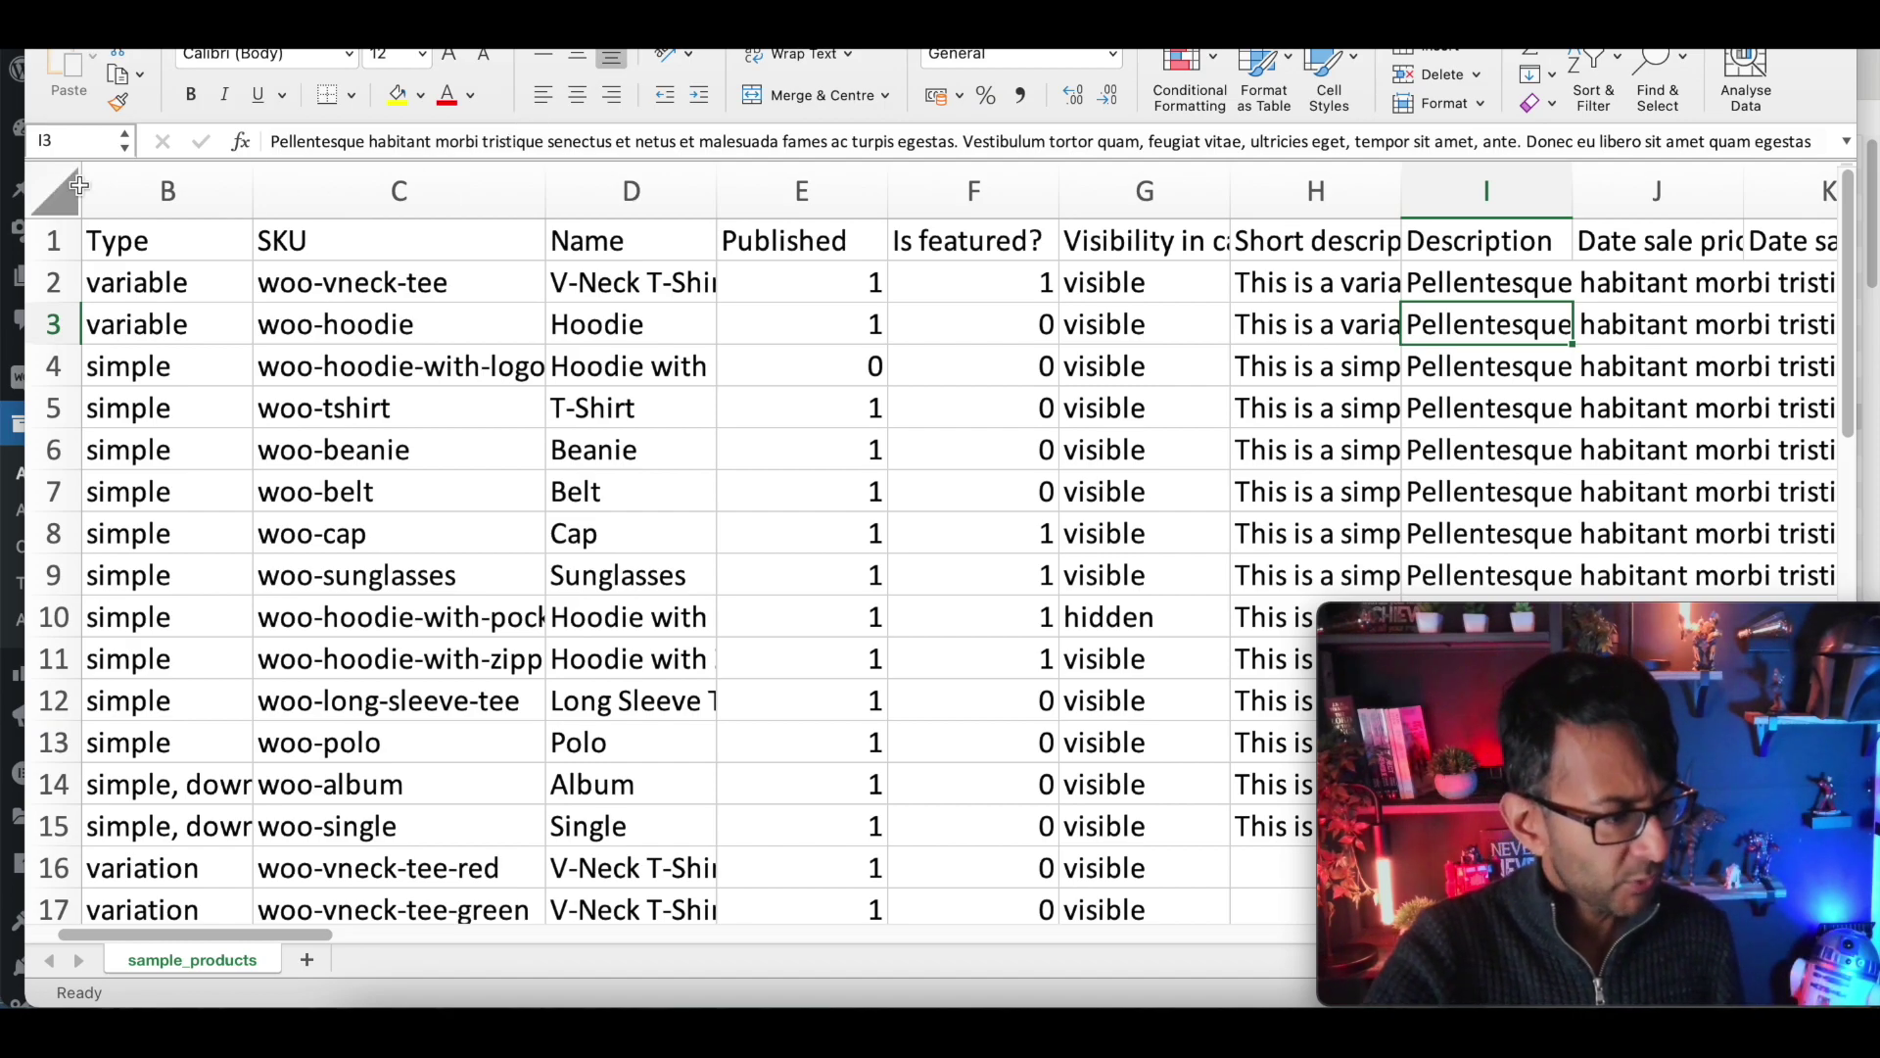
pyautogui.moveTo(54, 302); pyautogui.dragTo(57, 372)
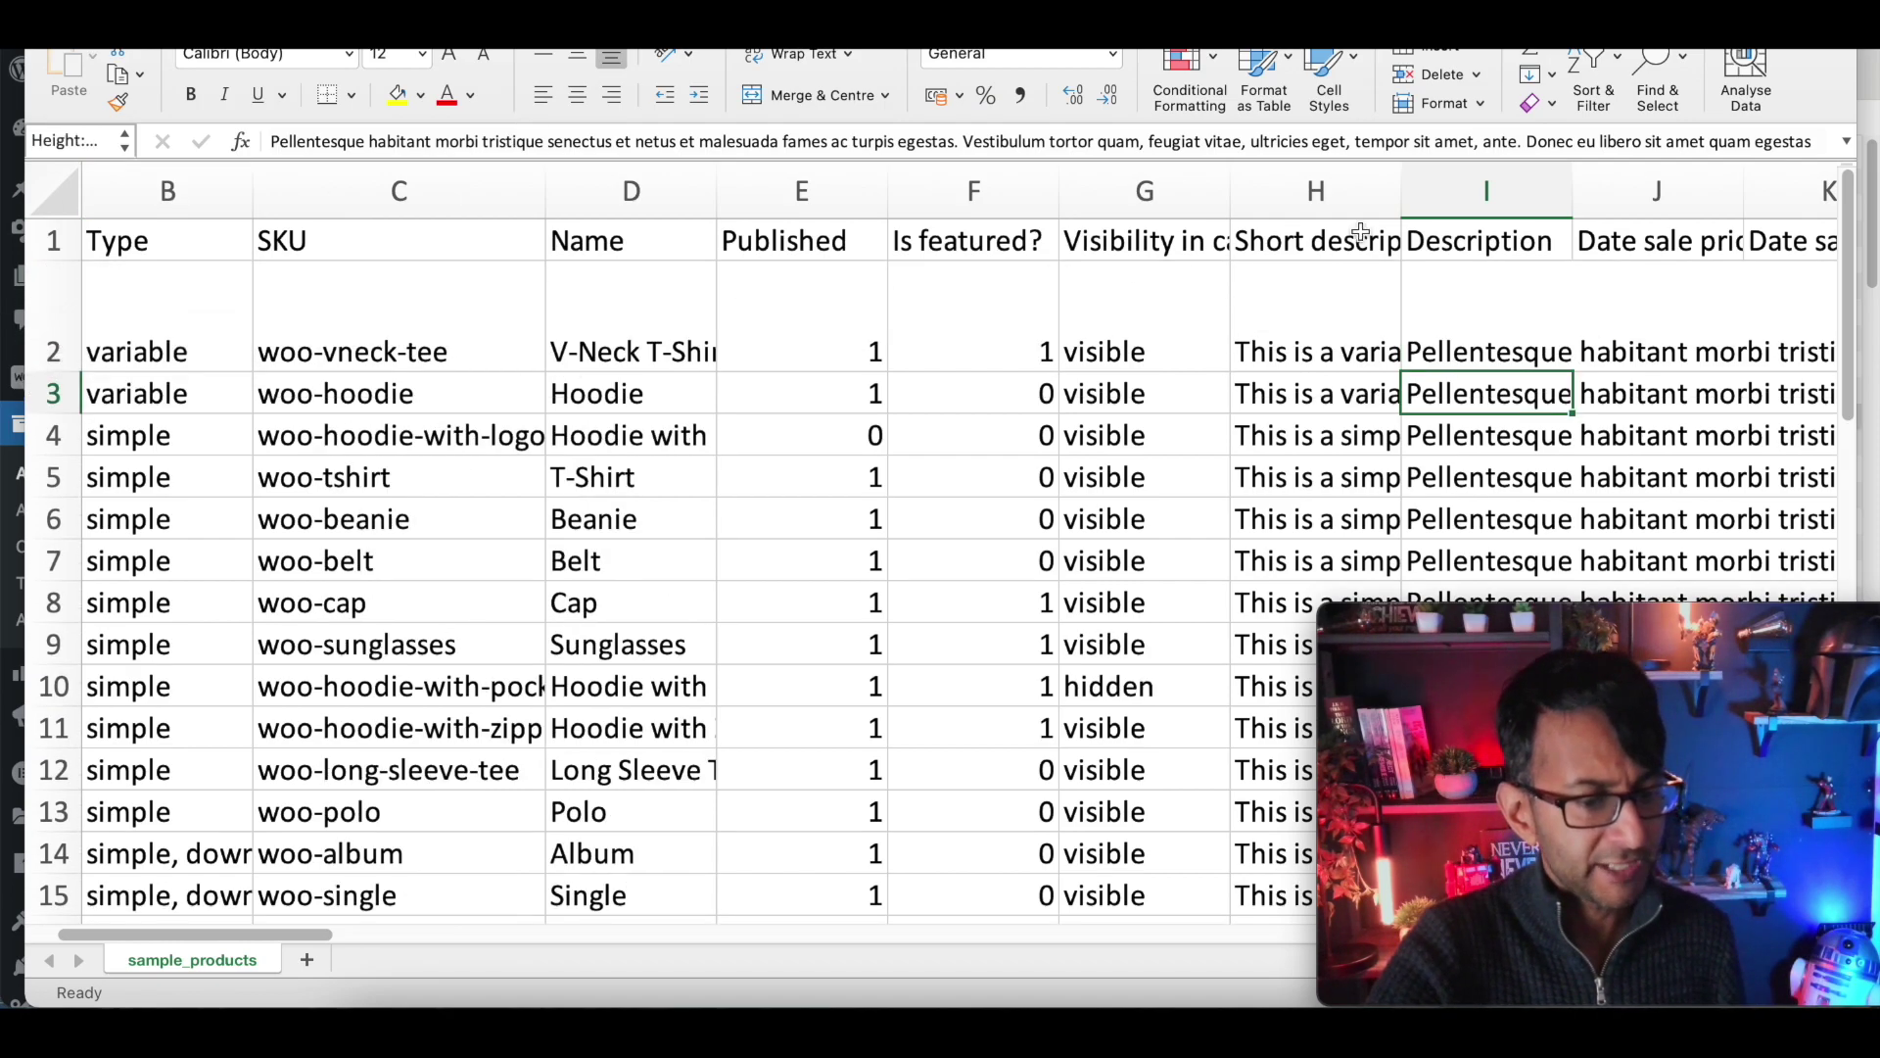
pyautogui.press('super+z')
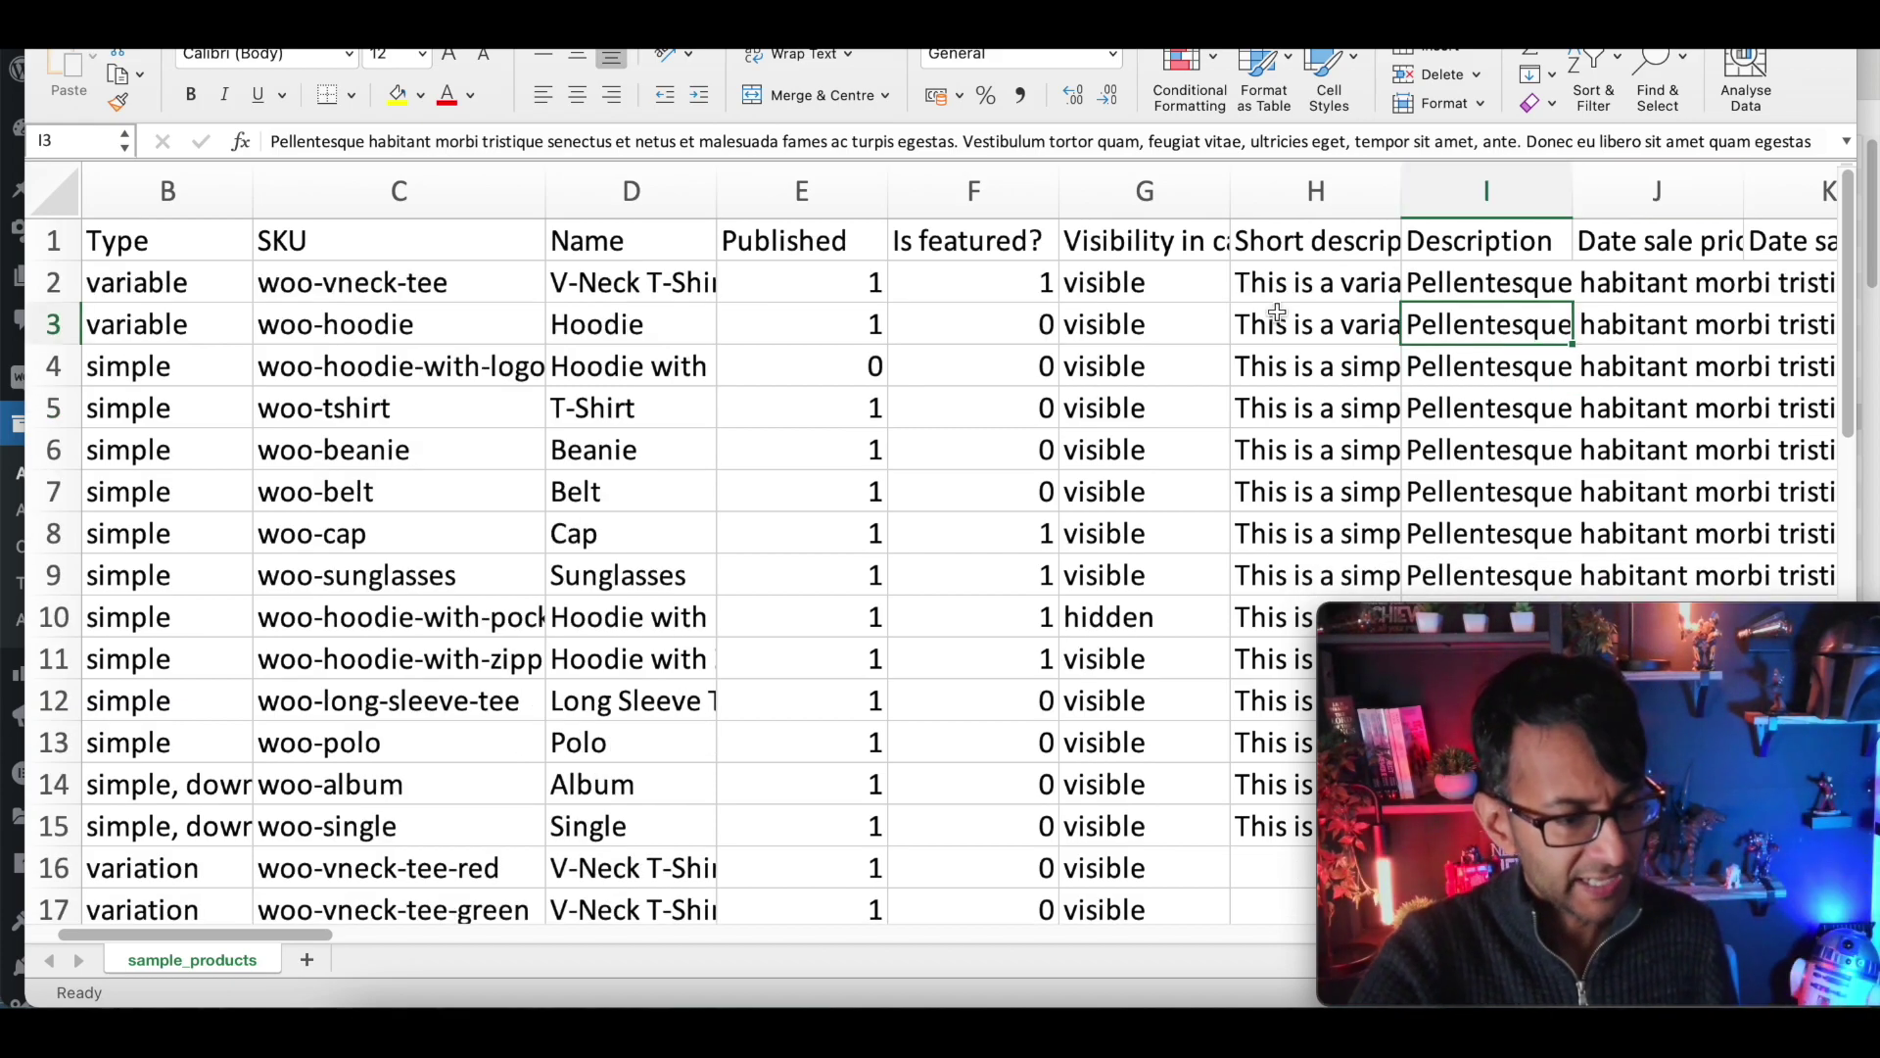
# Step: Examine the sale price date columns and the neighbouring tax and stock columns across the product rows
pyautogui.click(1077, 394)
pyautogui.press('Right')
pyautogui.press('Right')
pyautogui.press('Right')
pyautogui.press('Right')
pyautogui.press('Right')
pyautogui.press('Right')
pyautogui.press('Right')
pyautogui.press('Right')
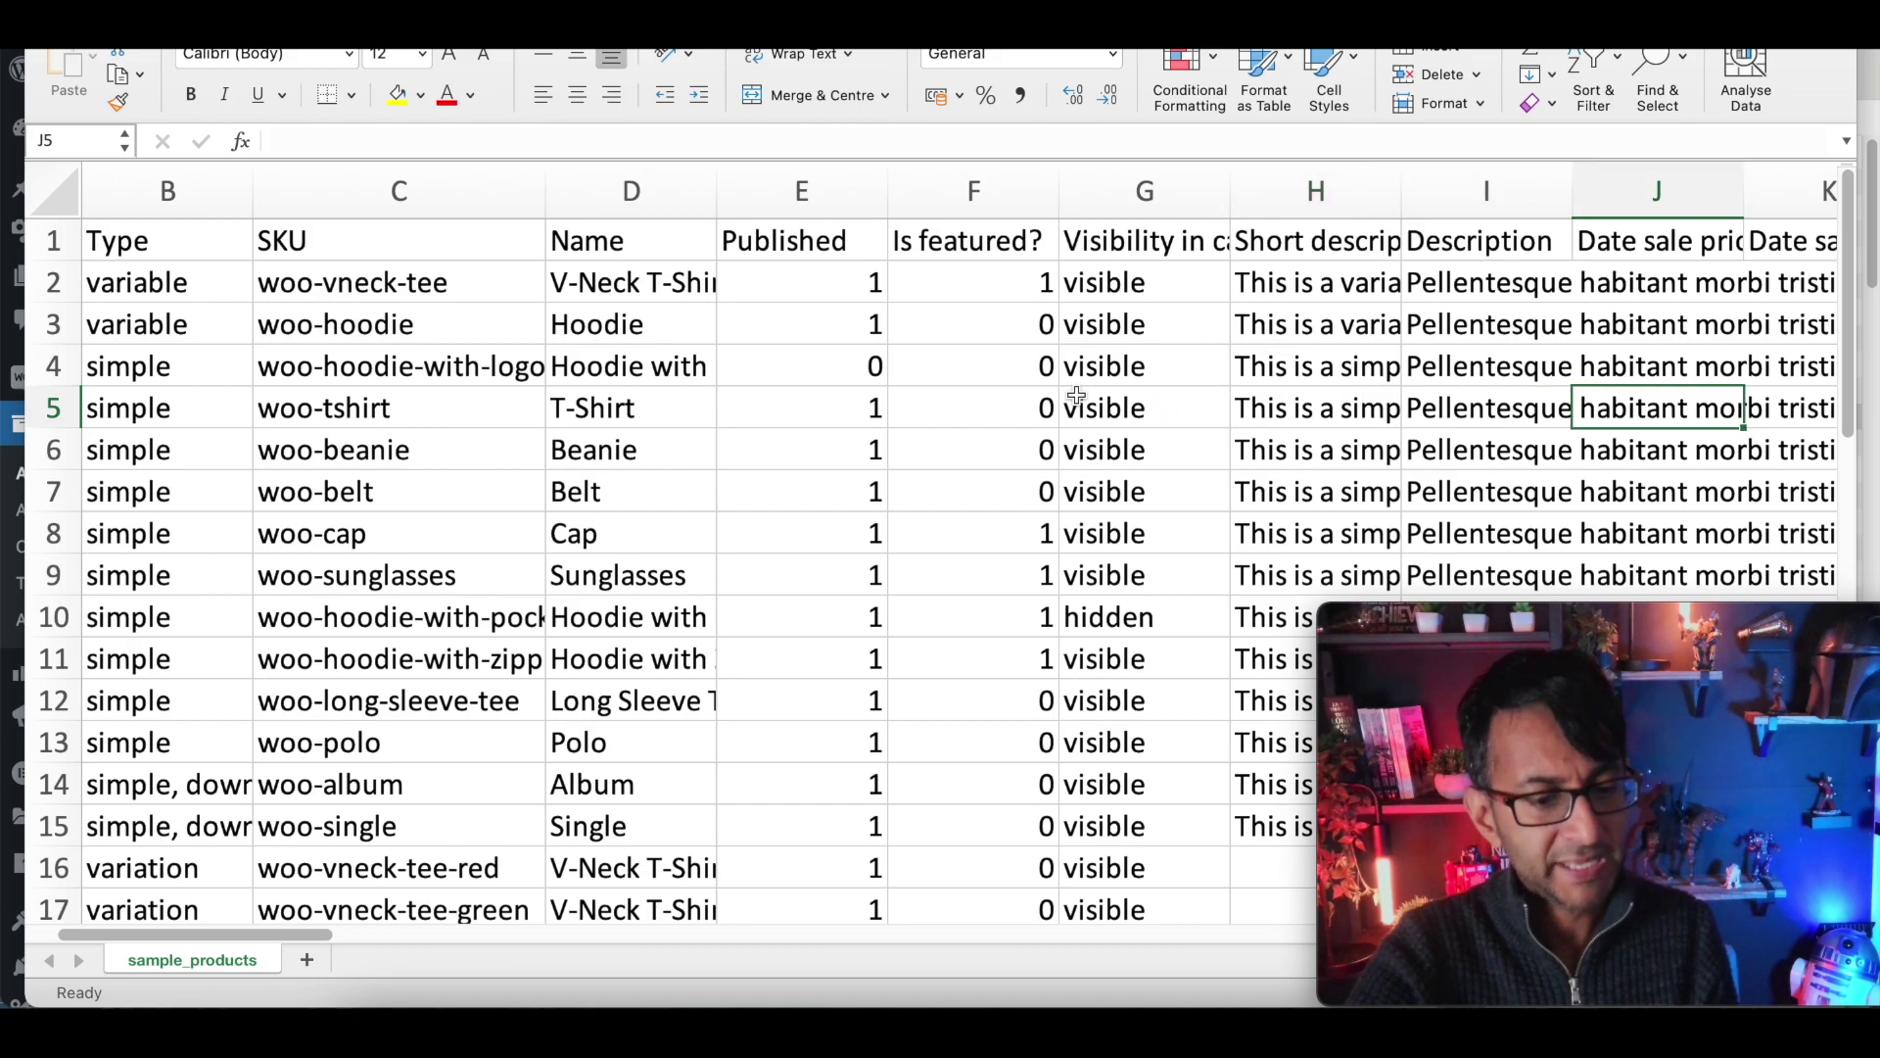
pyautogui.click(816, 286)
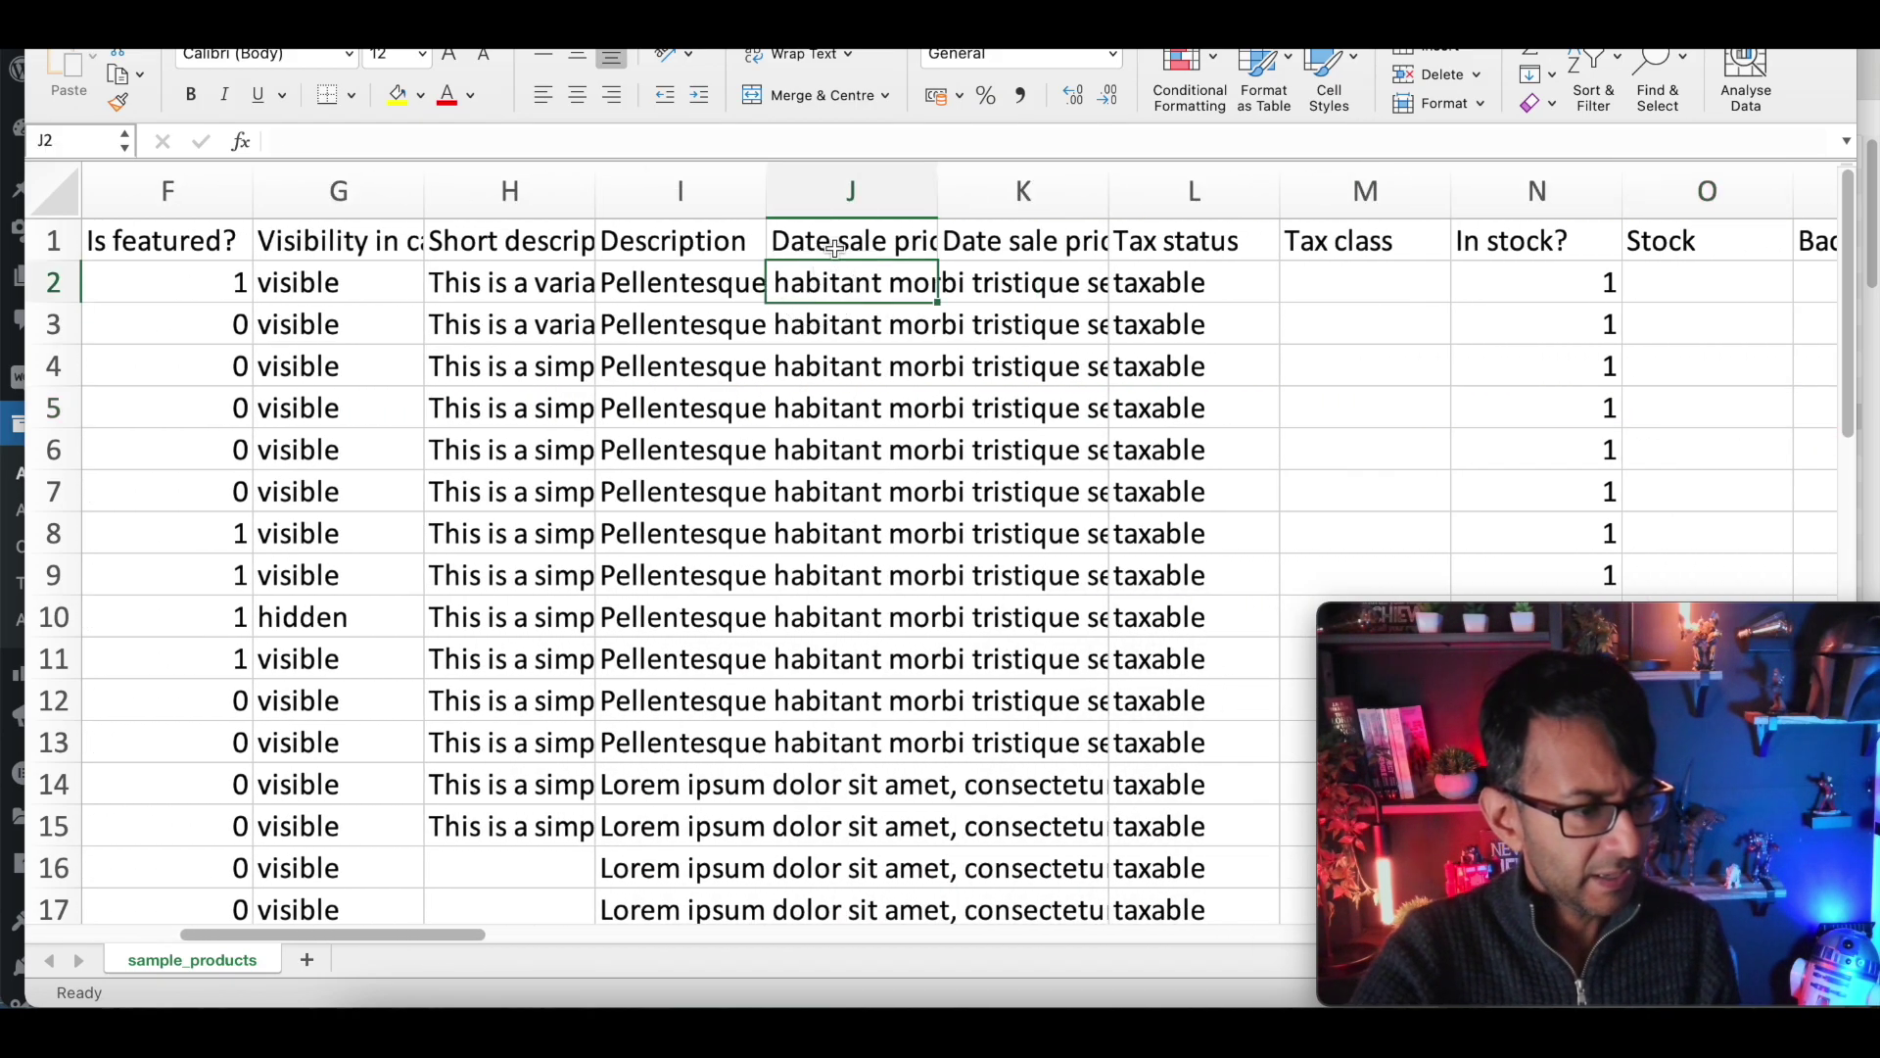
pyautogui.click(834, 247)
pyautogui.scroll(-6, 891, 648)
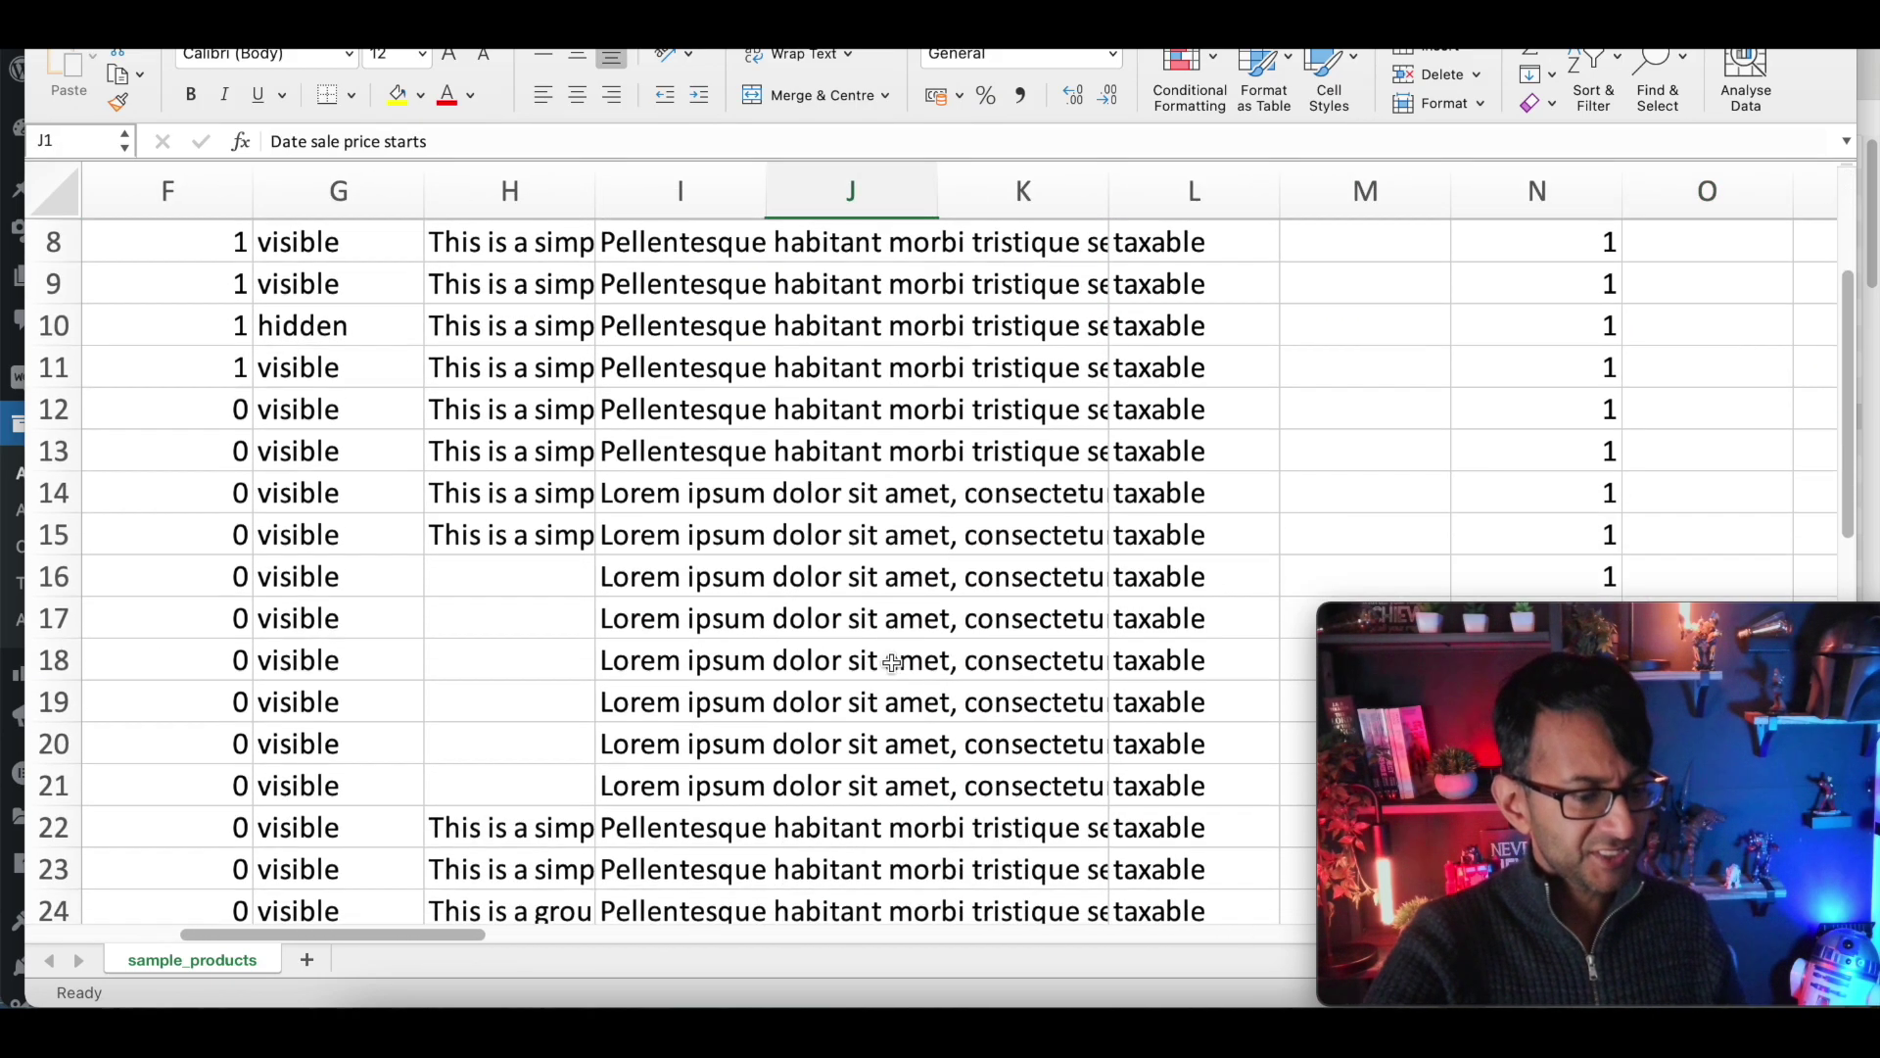
# Step: Examine the sale price date headings and the tax, stock and backorder columns across the top rows
pyautogui.scroll(6, 891, 714)
pyautogui.click(881, 362)
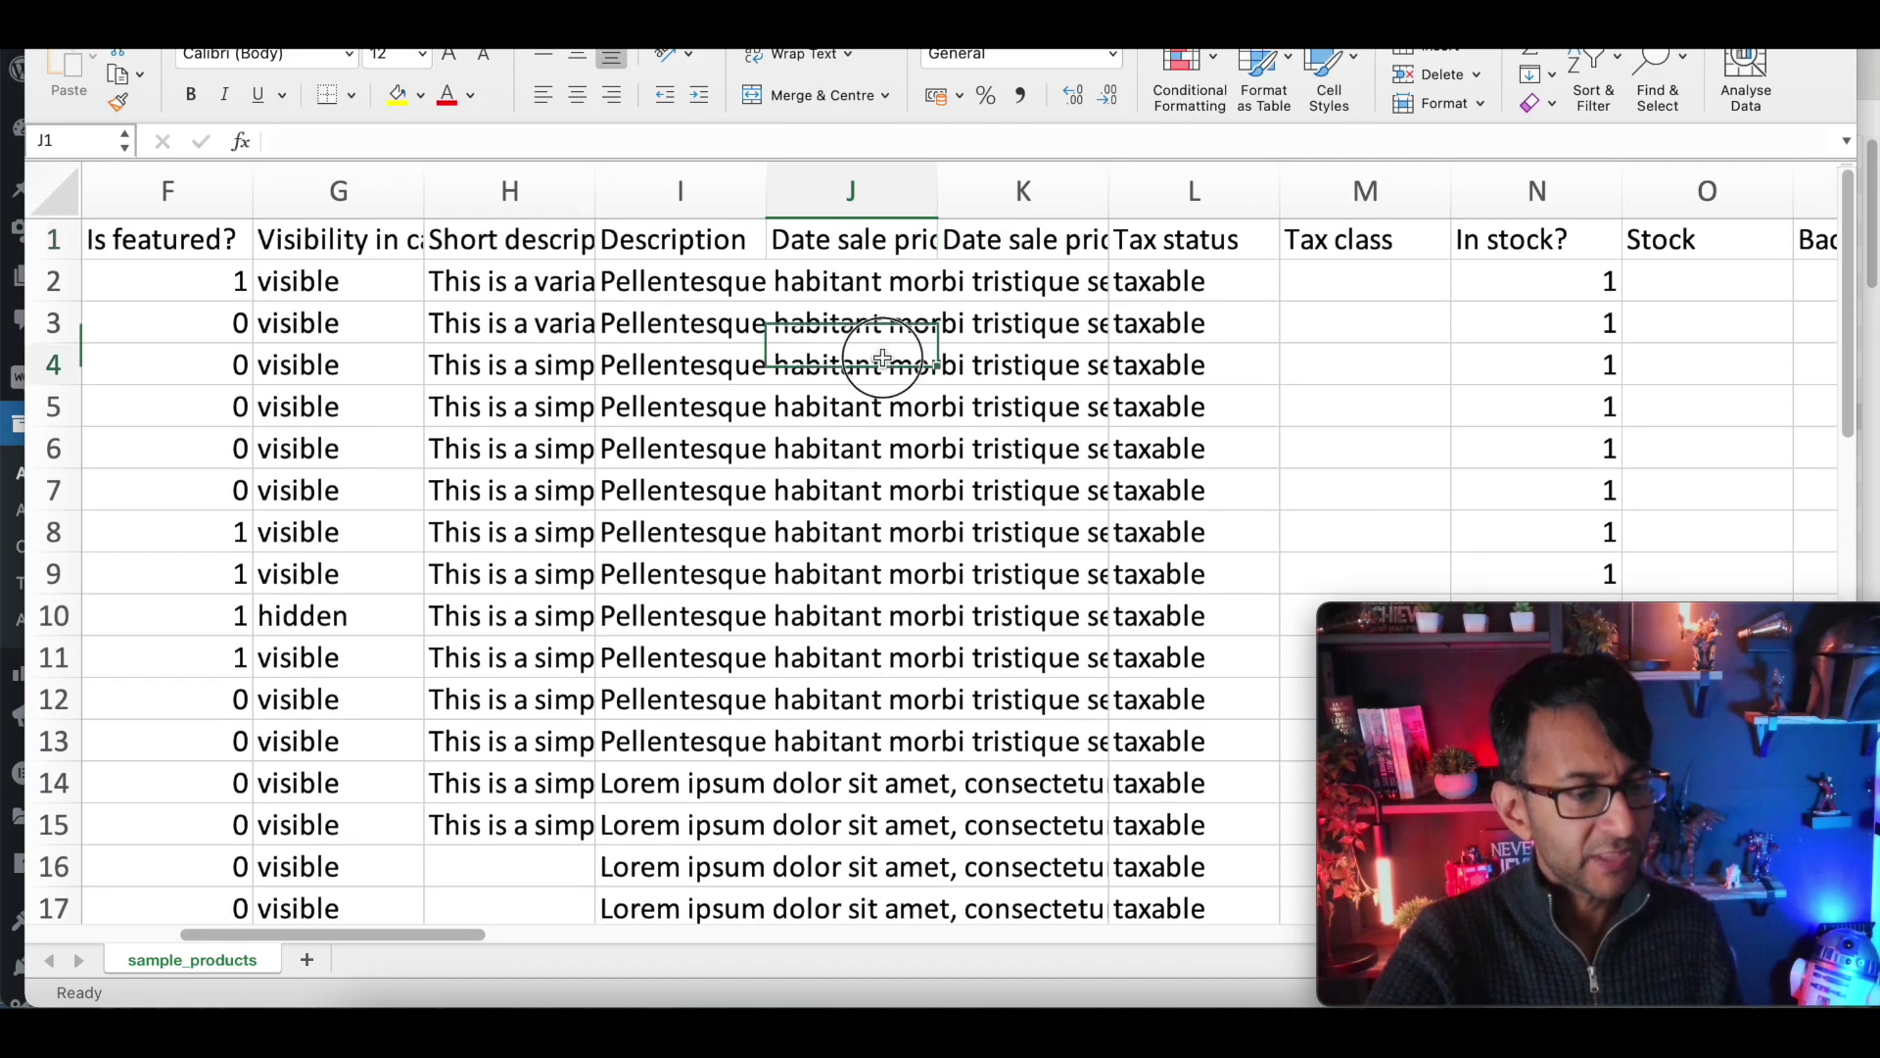
pyautogui.click(1009, 246)
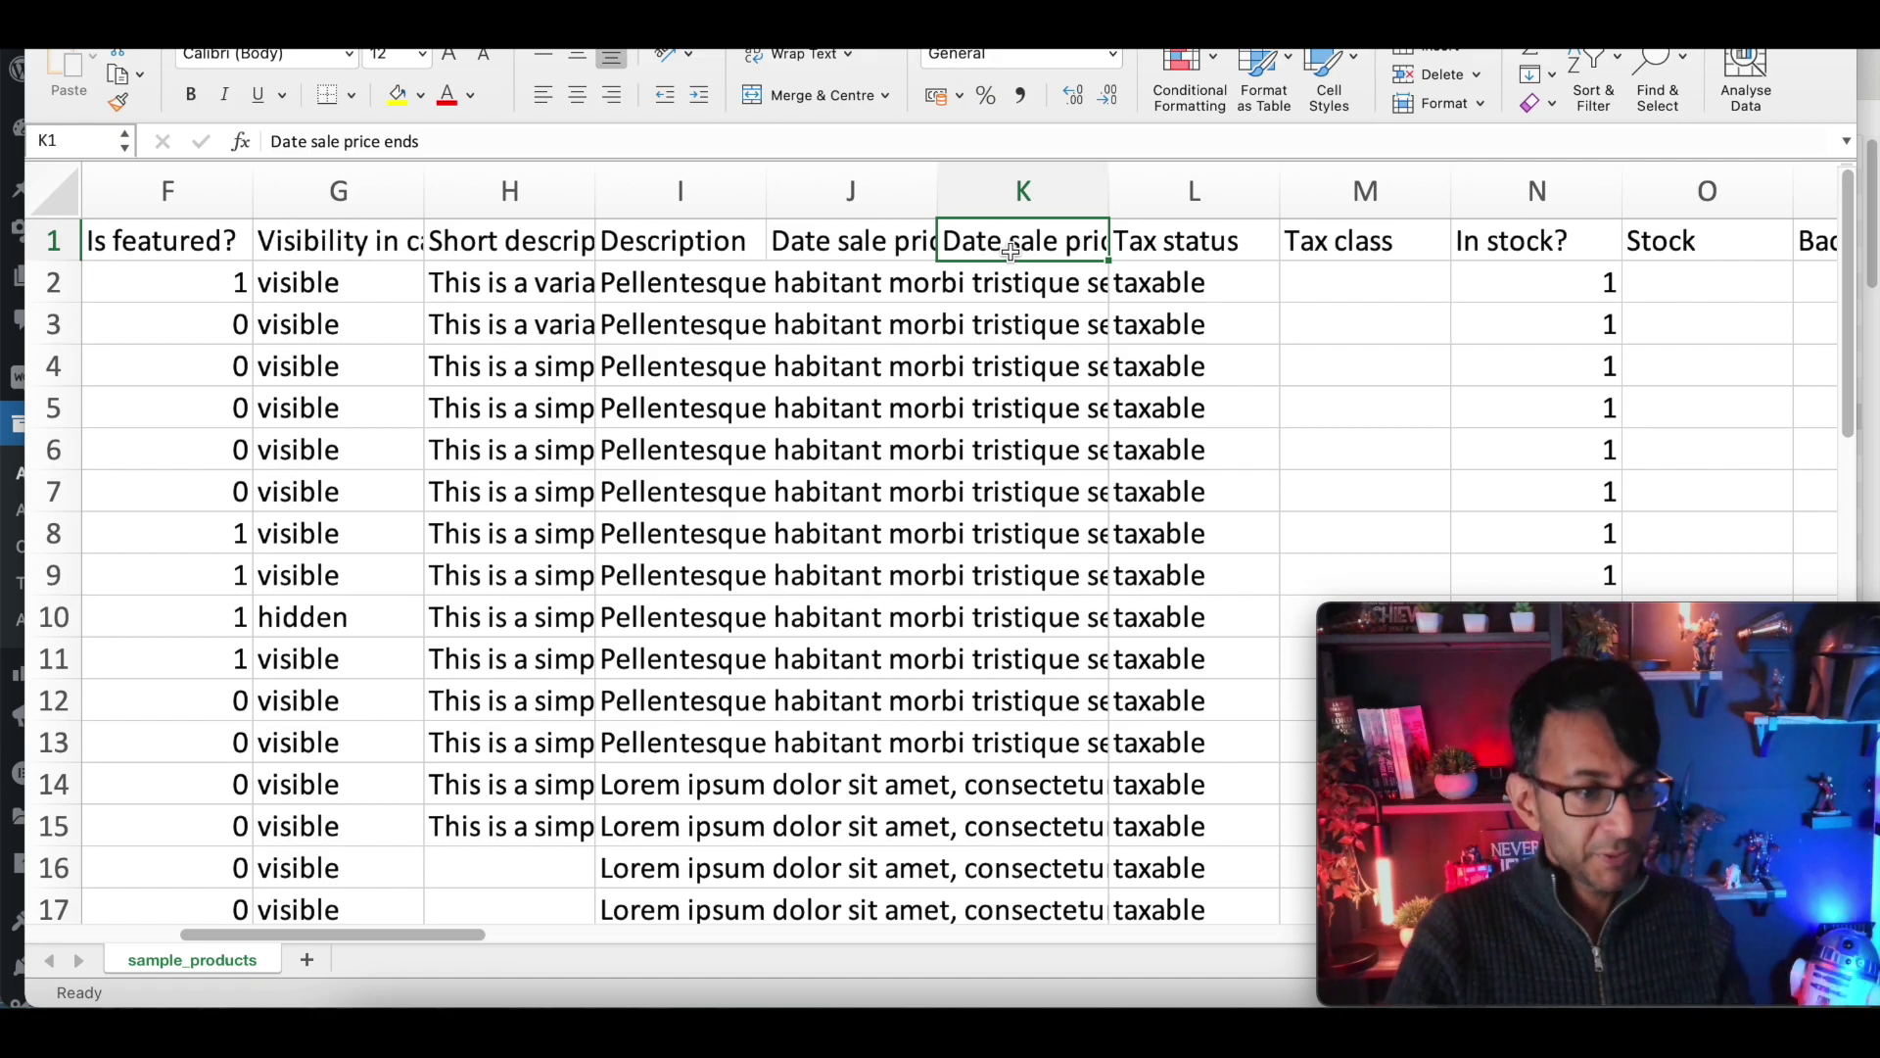
pyautogui.press('Right')
pyautogui.press('Right')
pyautogui.press('Right')
pyautogui.press('Right')
pyautogui.press('Right')
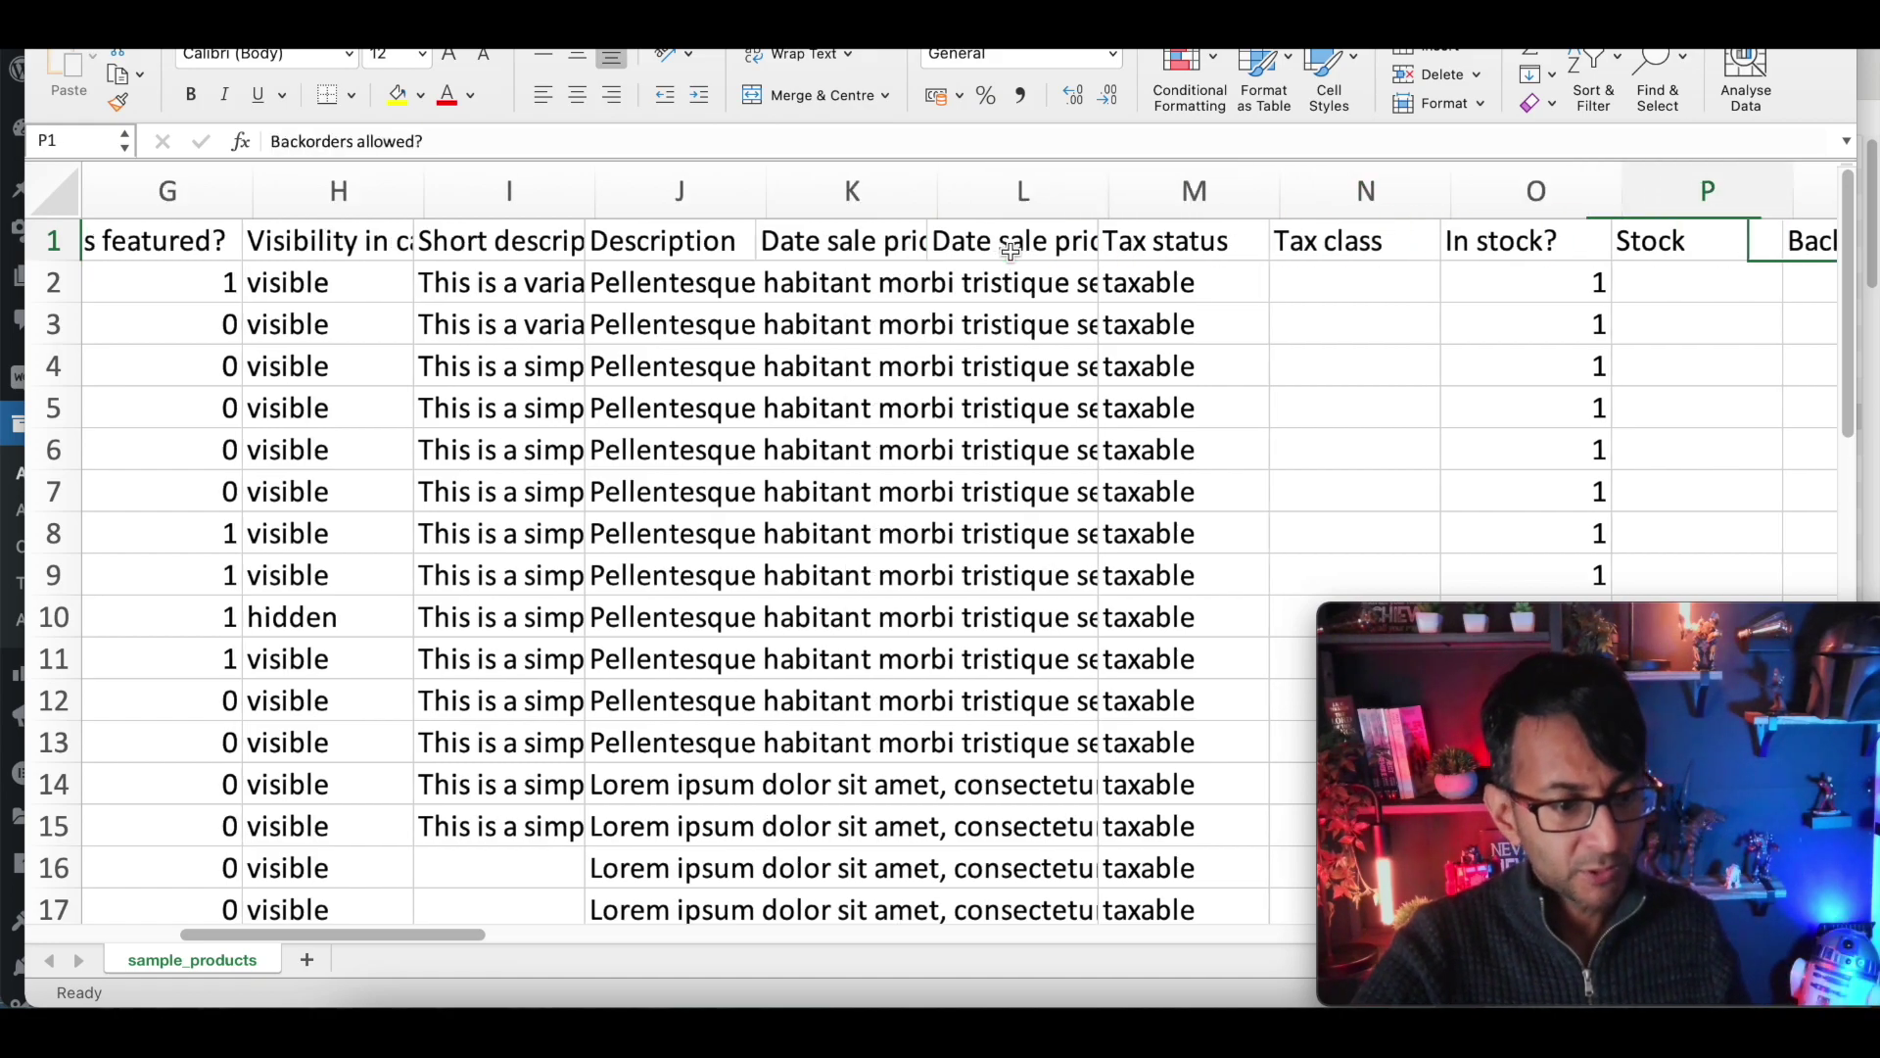
# Step: Set the Stock value of the first product, in row 2, to 100
pyautogui.press('Right')
pyautogui.press('Left')
pyautogui.press('Left')
pyautogui.press('Down')
pyautogui.write('100')
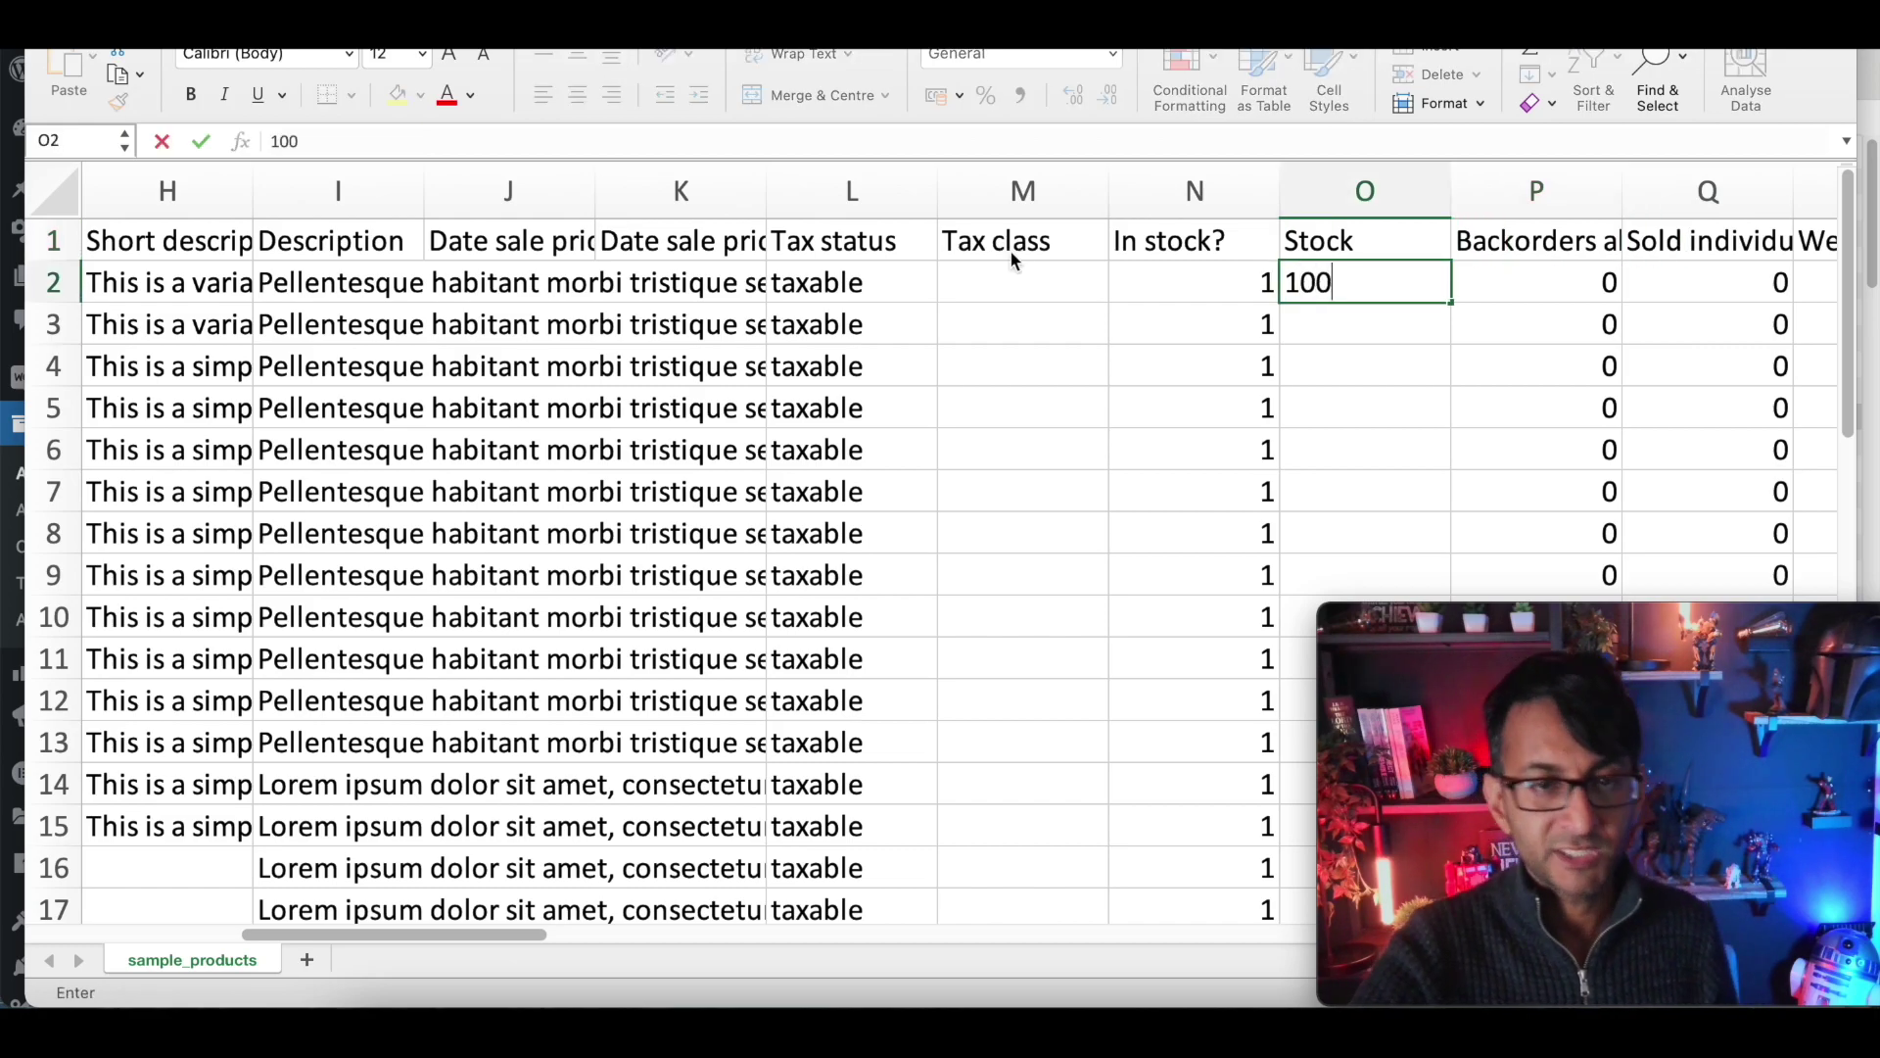
pyautogui.press('Down')
# Step: For the product in row 3, set In stock? to 0 and Backorders allowed? to 1
pyautogui.press('Left')
pyautogui.write('0')
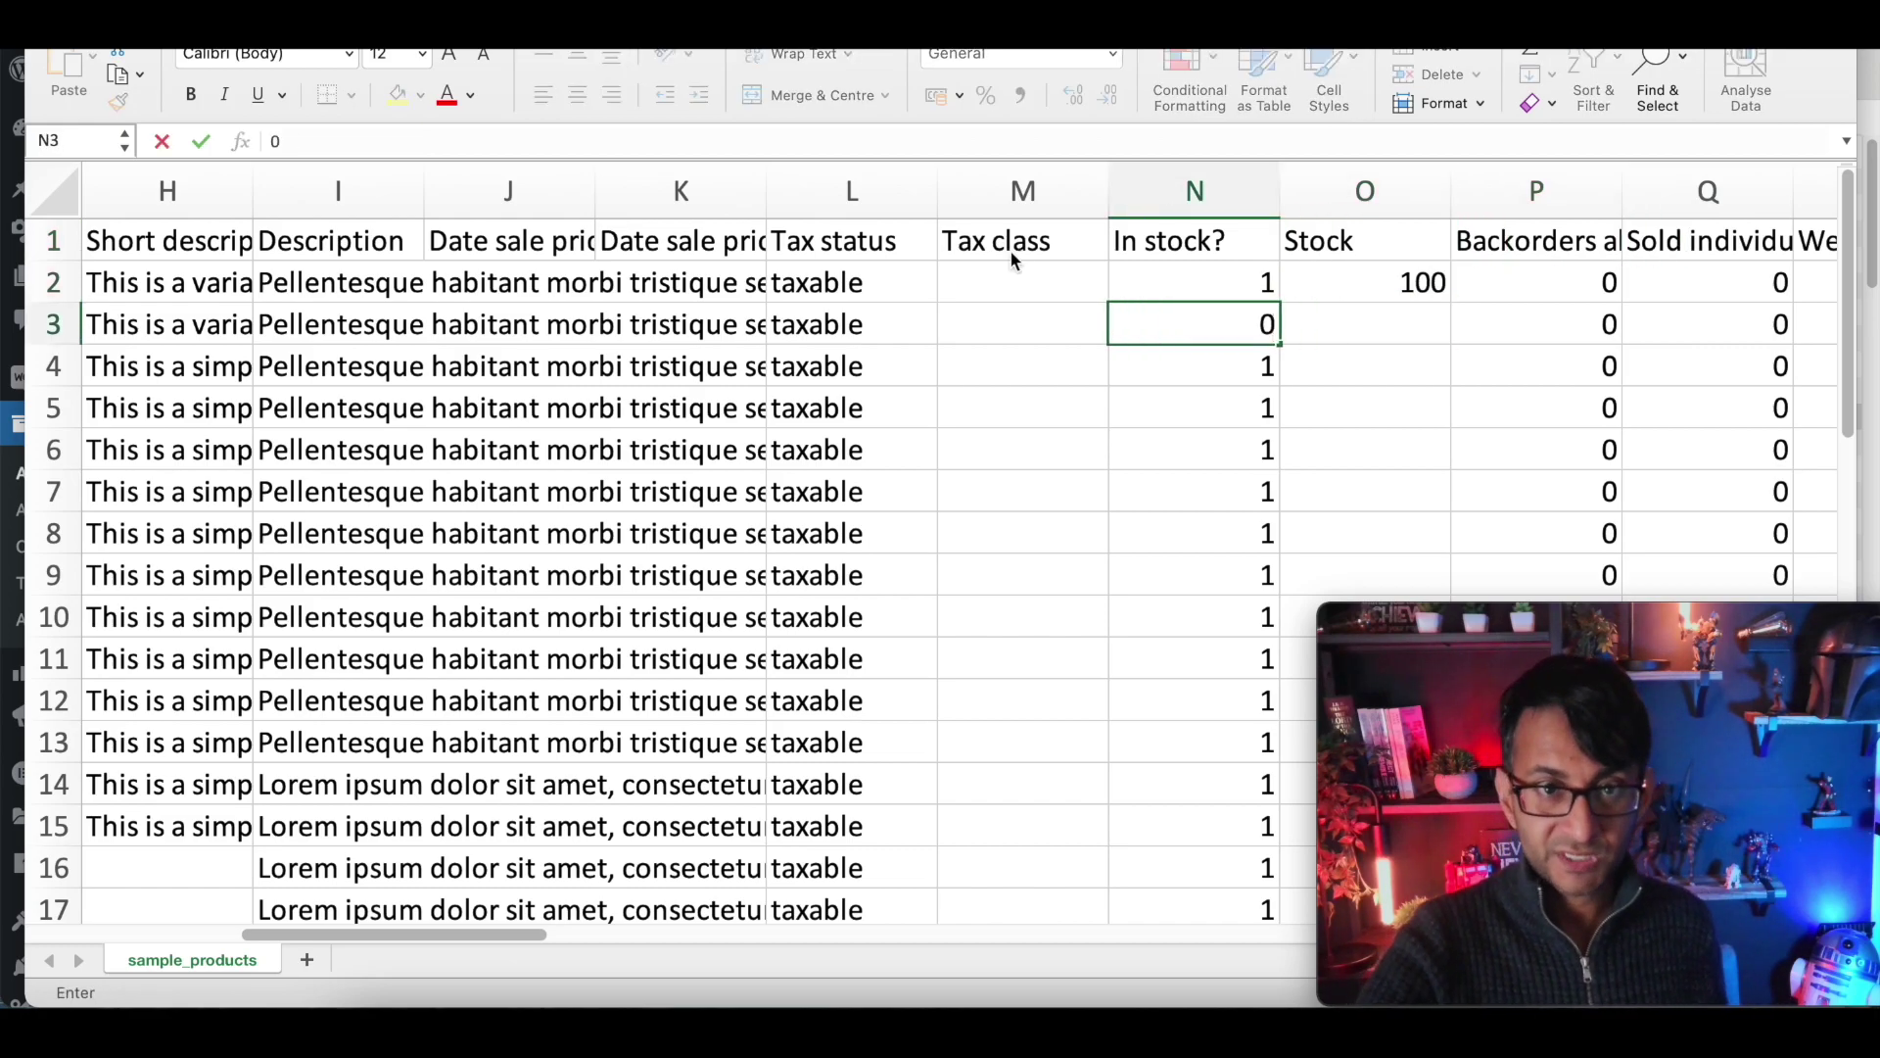
pyautogui.press('Right')
pyautogui.press('Right')
pyautogui.press('Right')
pyautogui.press('Left')
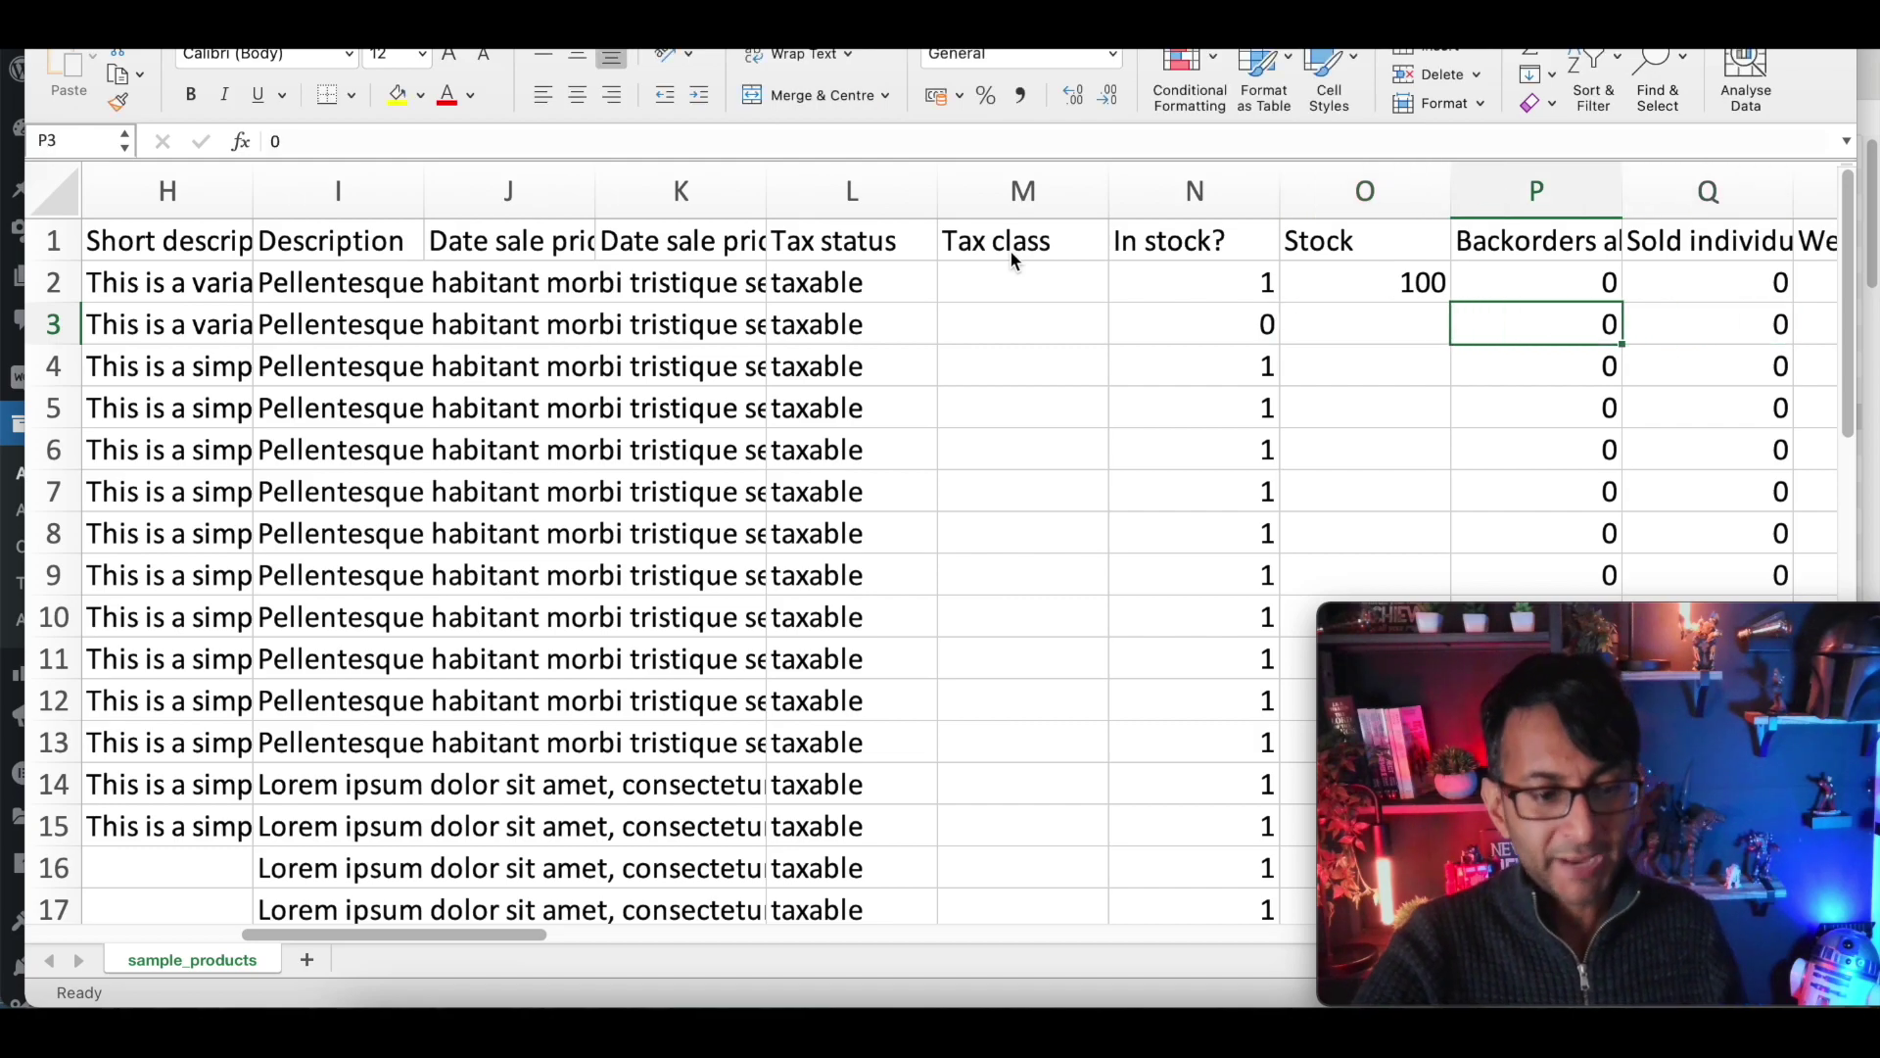
pyautogui.write('1')
pyautogui.press('Right')
# Step: Examine the Sold individually, weight and dimension columns, ending at the Allow customer reviews? heading
pyautogui.press('Right')
pyautogui.press('Right')
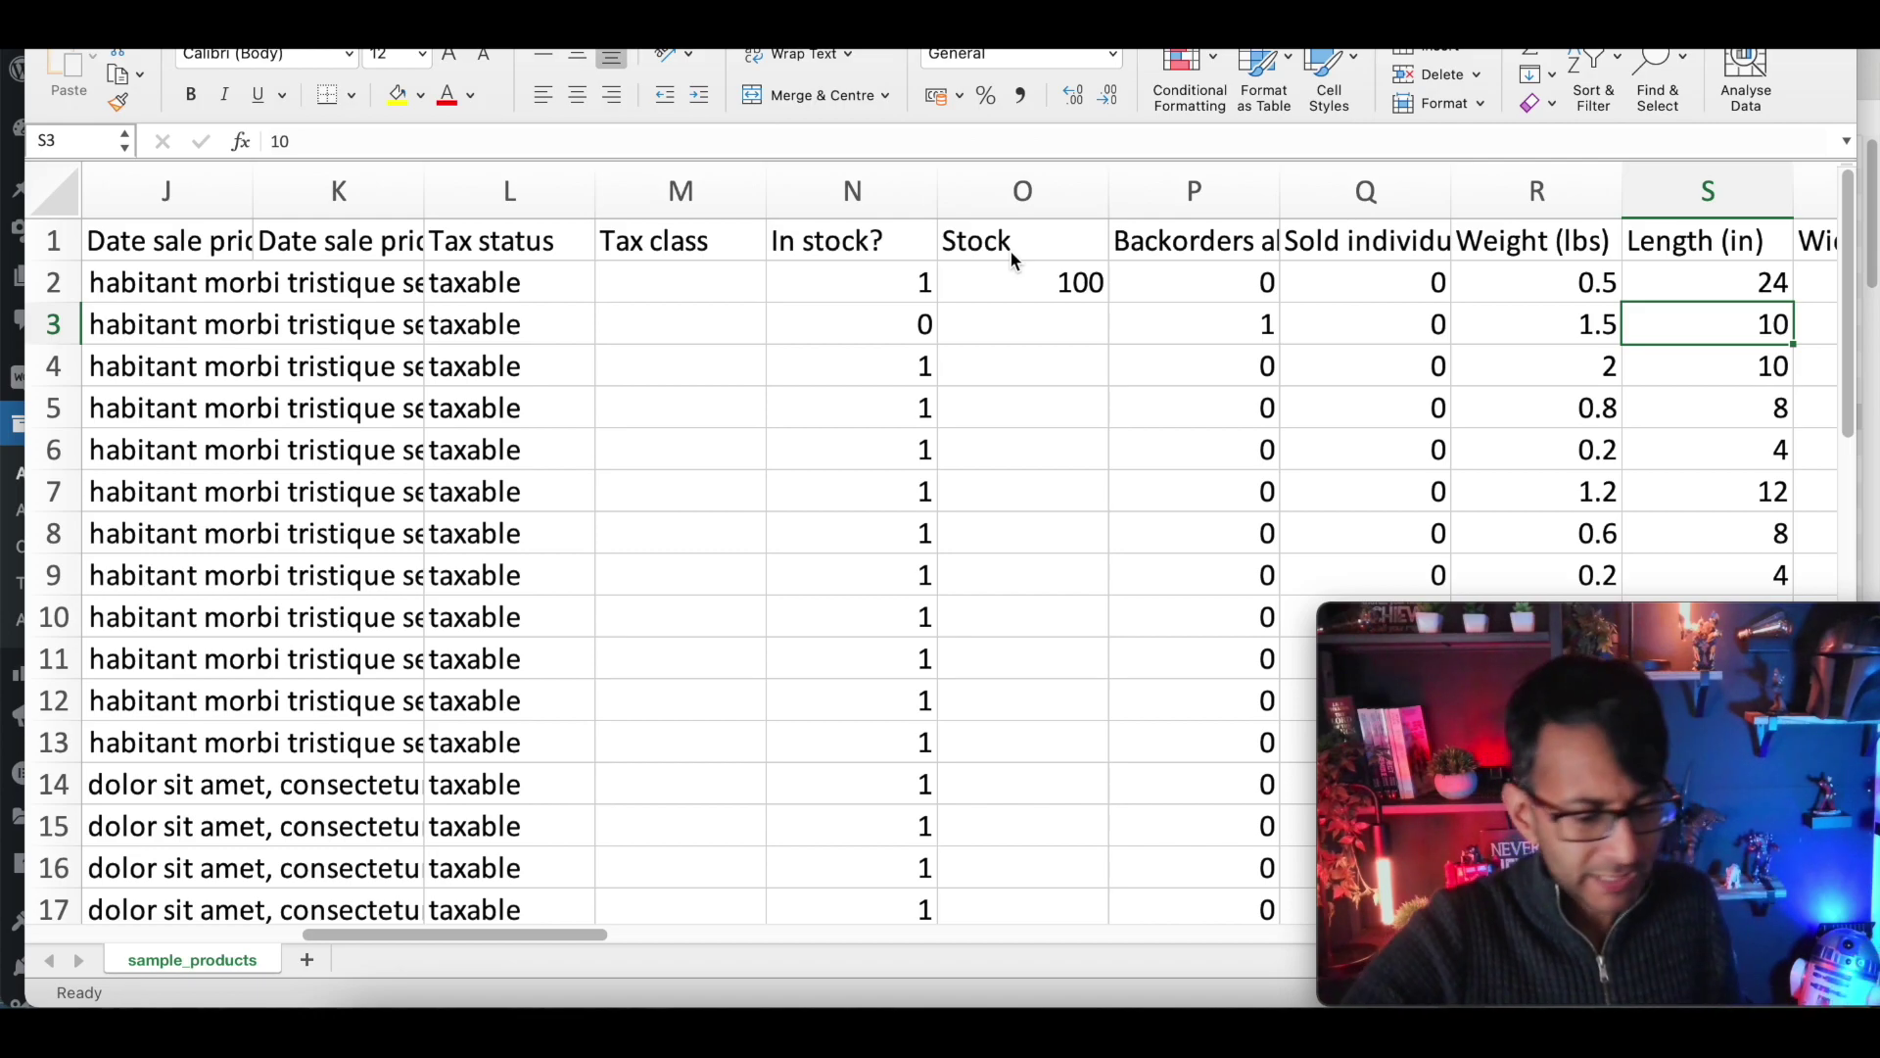
pyautogui.press('Right')
pyautogui.press('Left')
pyautogui.press('Left')
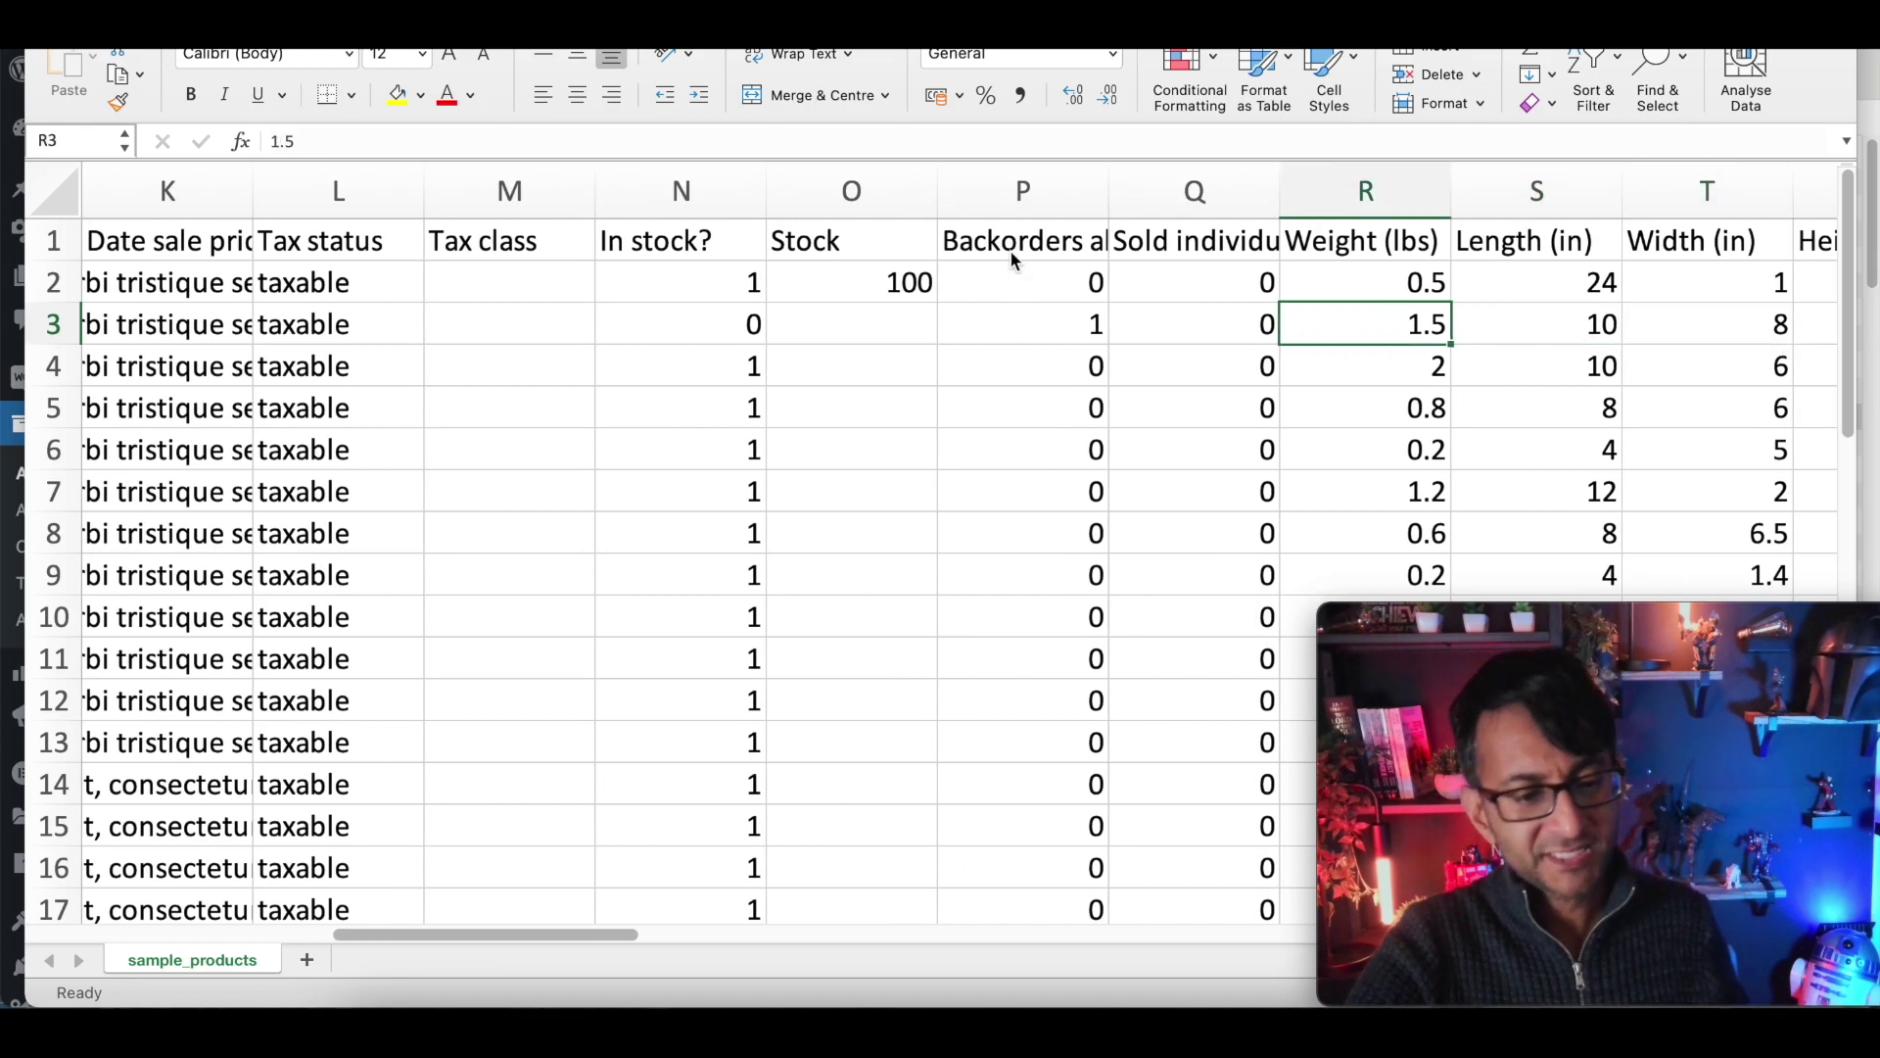
pyautogui.press('Right')
pyautogui.press('Right')
pyautogui.press('Right')
pyautogui.press('Right')
pyautogui.press('Right')
pyautogui.press('Right')
pyautogui.press('Right')
pyautogui.press('Right')
pyautogui.press('Left')
pyautogui.press('Left')
pyautogui.press('Left')
pyautogui.press('Left')
pyautogui.press('Up')
pyautogui.press('Up')
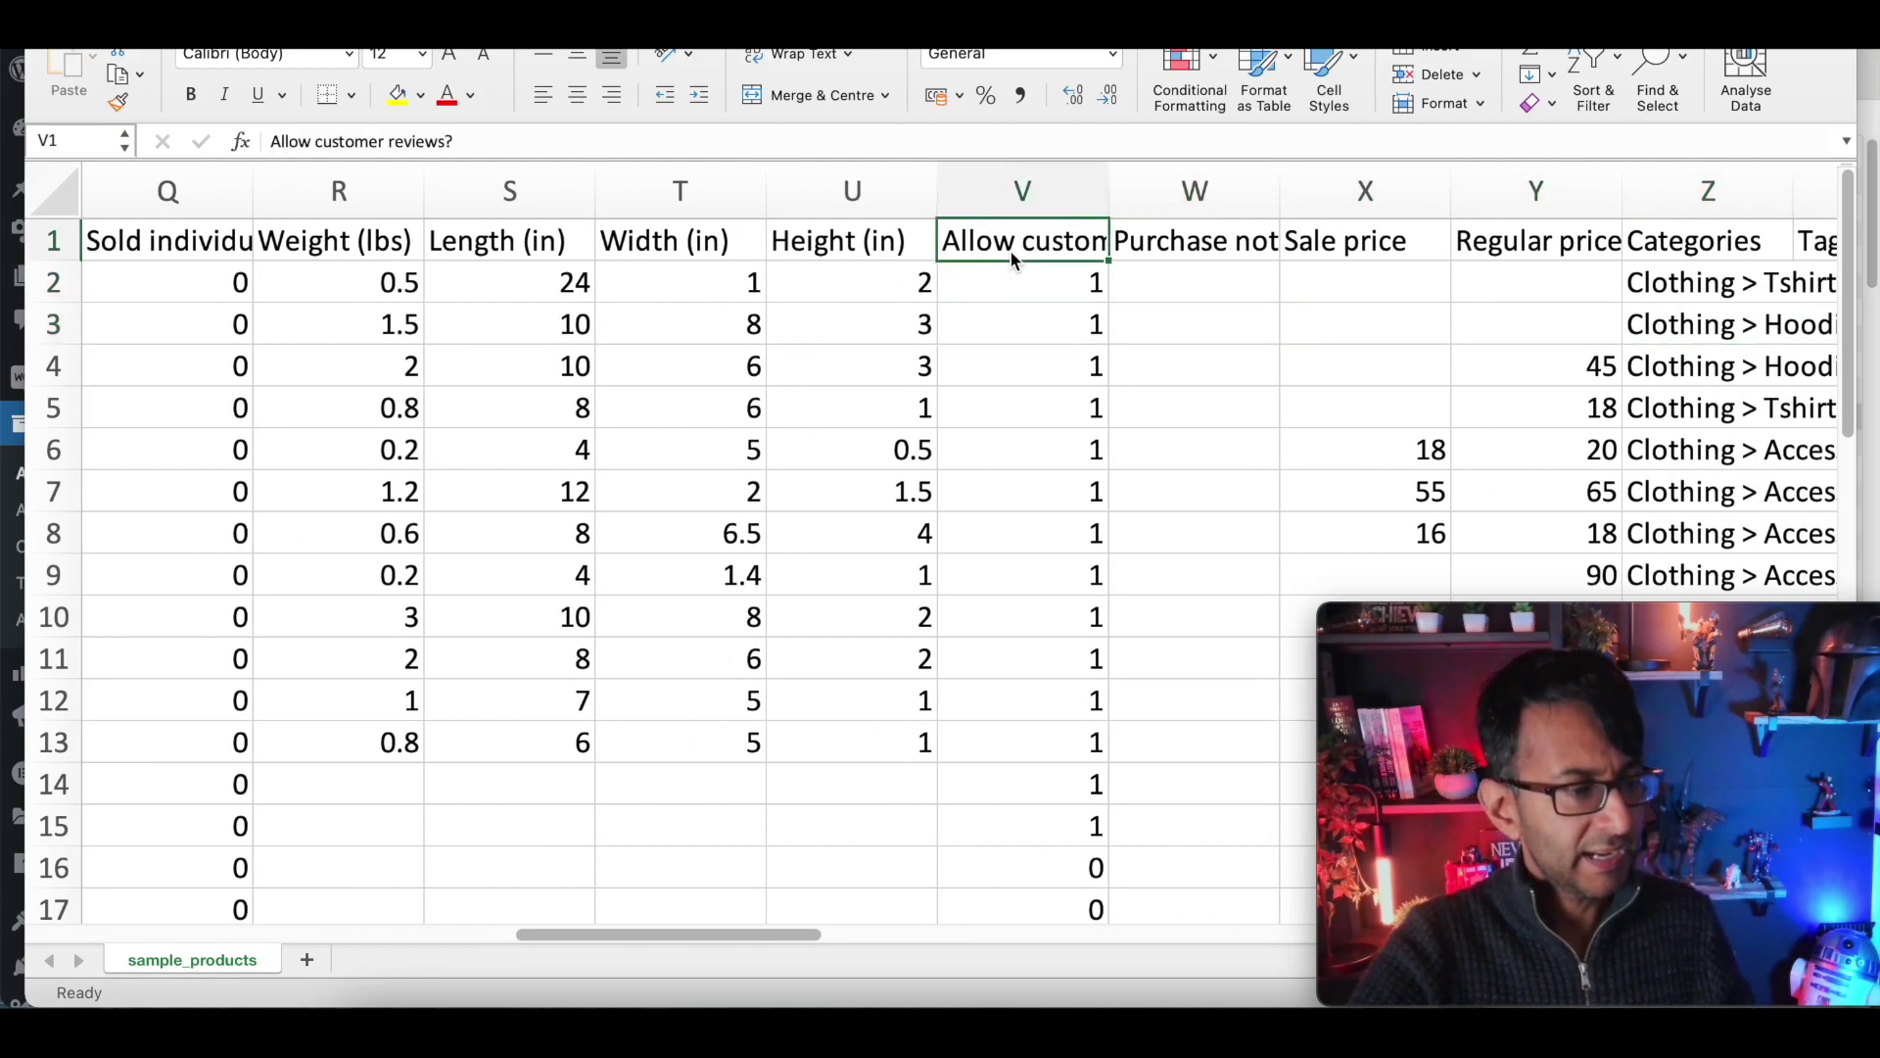
# Step: Examine the Purchase note, Sale price, Regular price and Categories columns
pyautogui.press('Down')
pyautogui.press('Down')
pyautogui.press('Right')
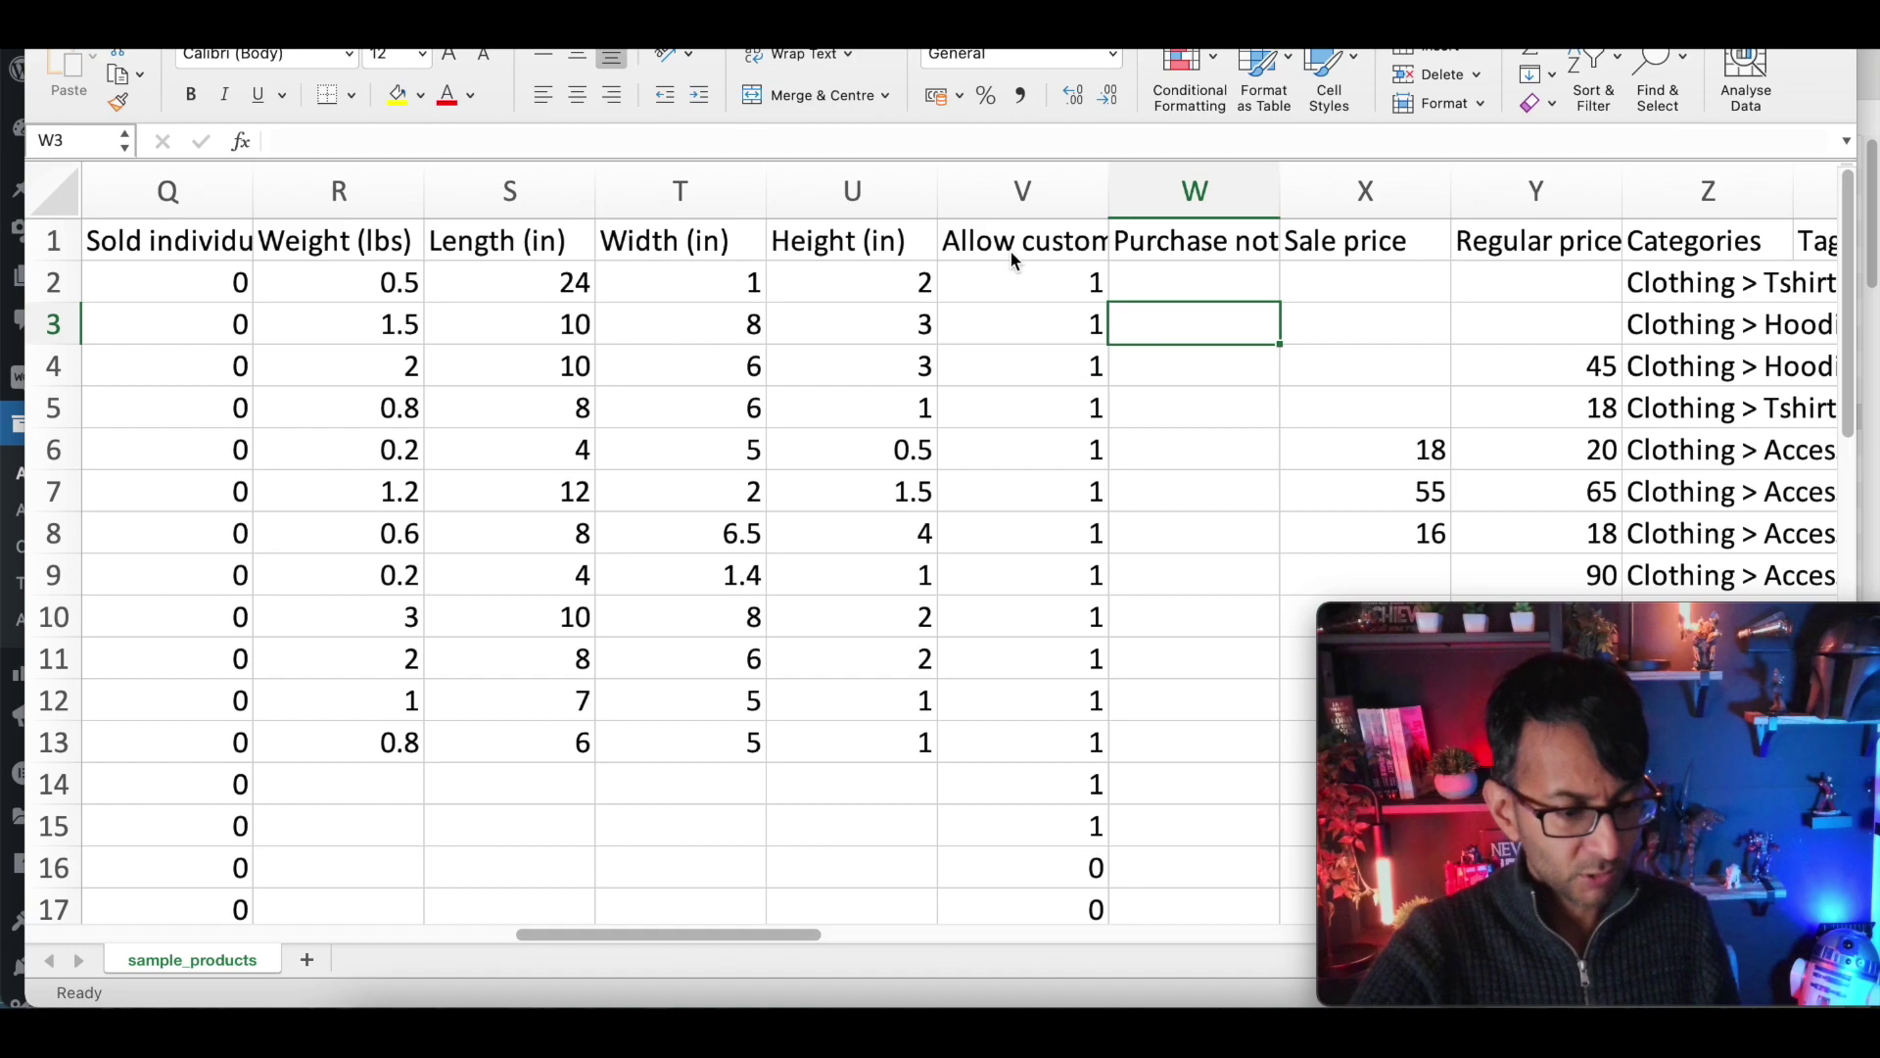
pyautogui.moveTo(1091, 907); pyautogui.dragTo(1091, 868)
pyautogui.click(1162, 453)
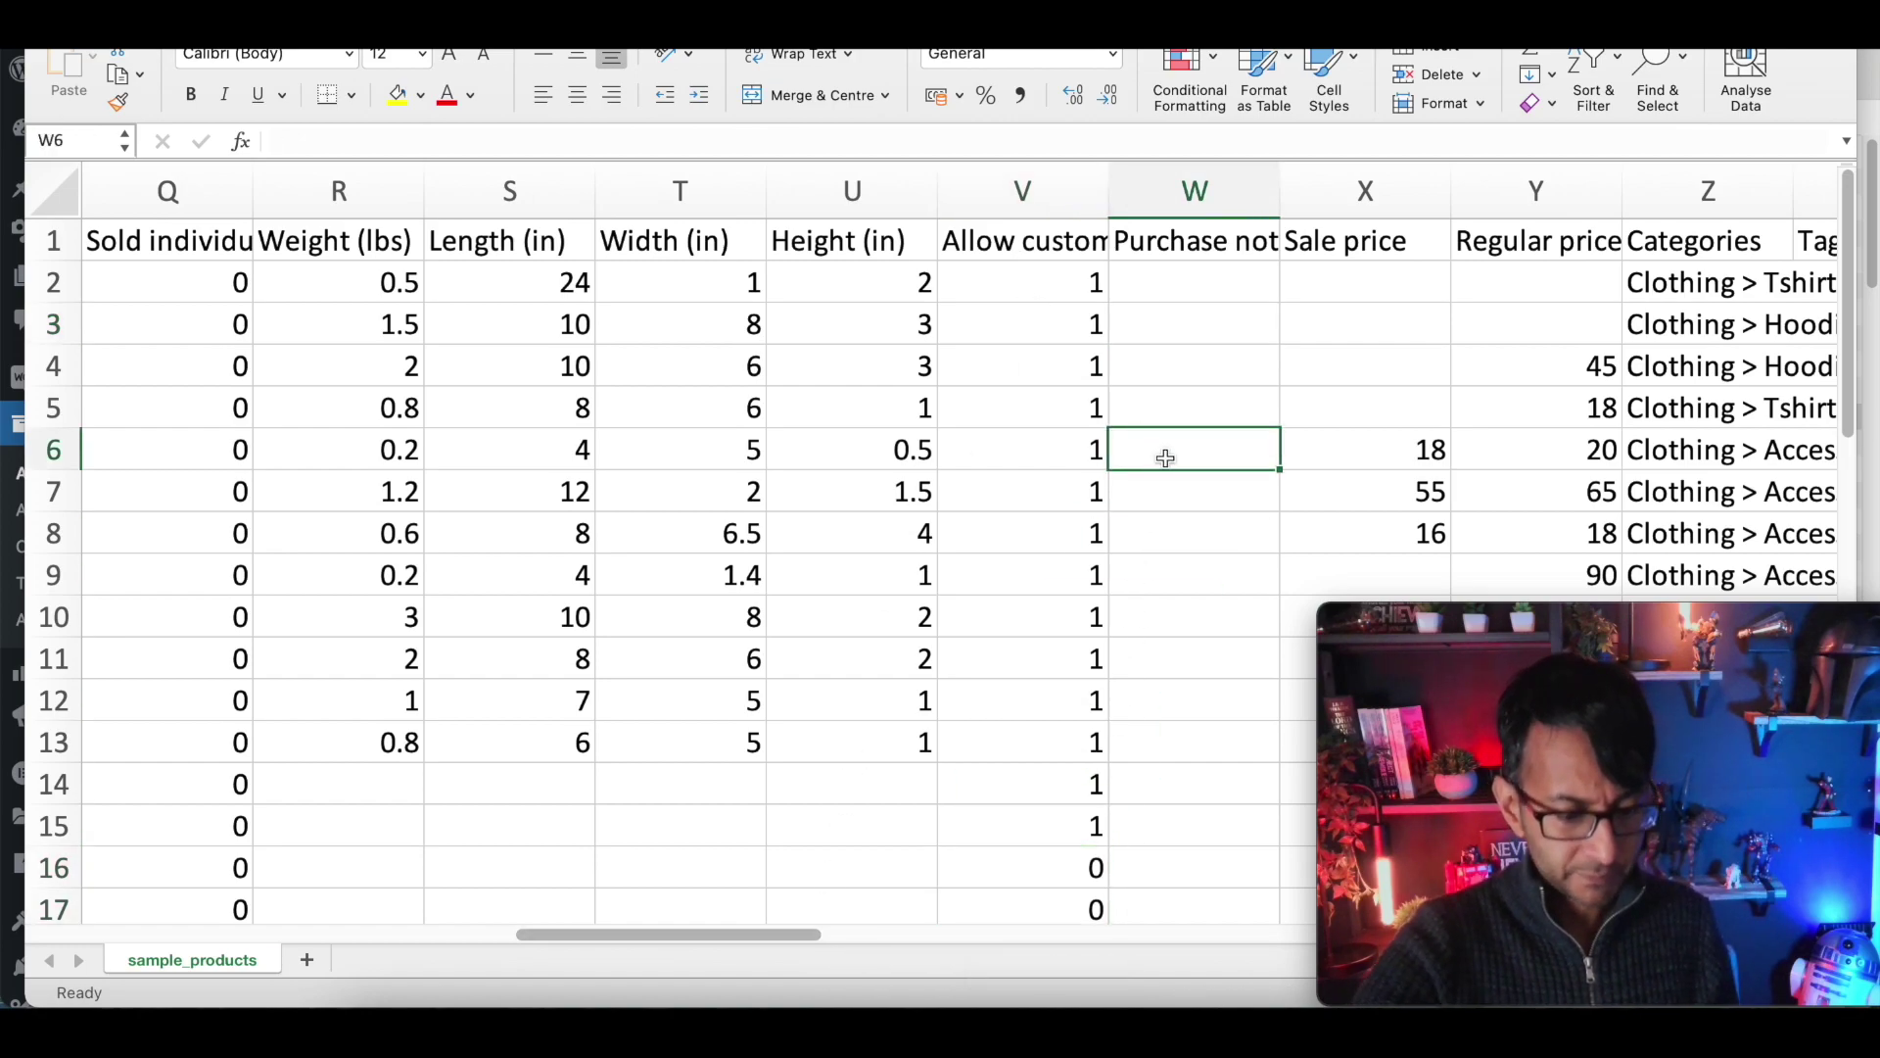
pyautogui.press('Right')
pyautogui.press('Right')
pyautogui.press('Right')
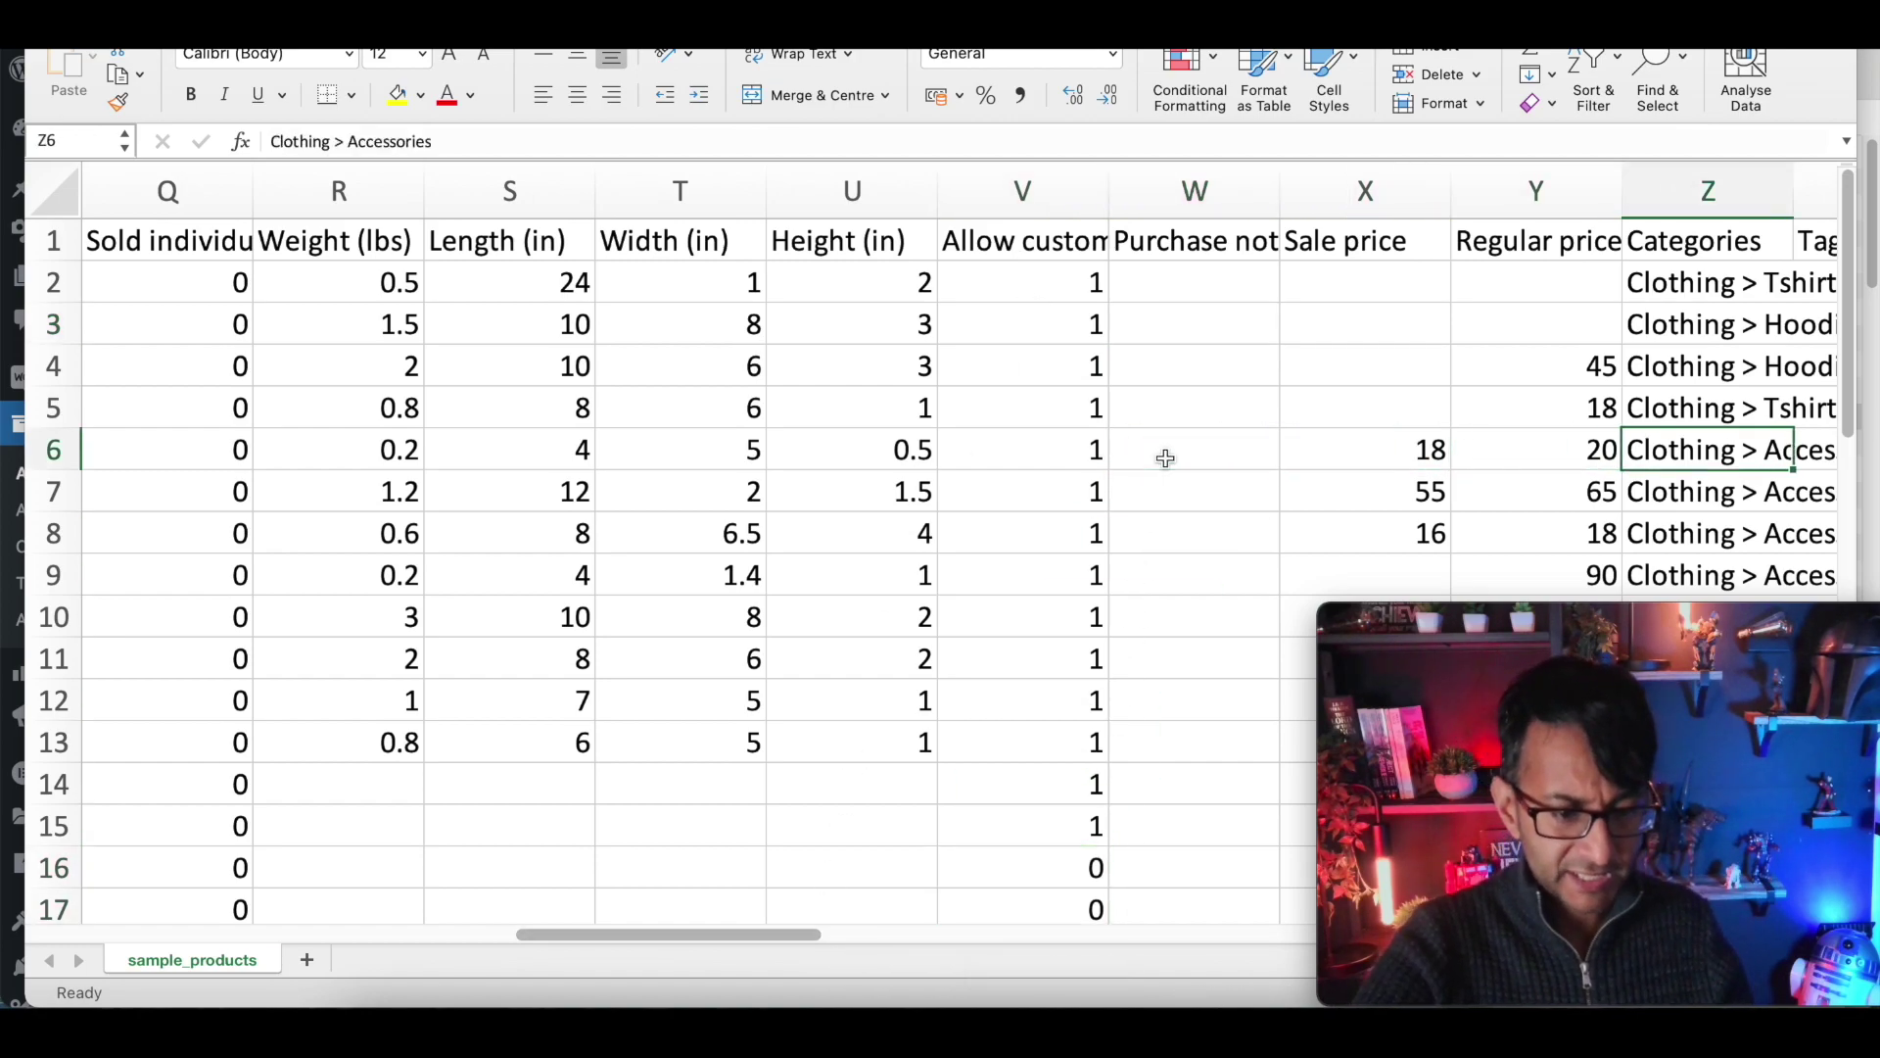
# Step: Look back across row 6 from Categories to the Tax status column
pyautogui.press('Left')
pyautogui.press('Left')
pyautogui.press('Left')
pyautogui.press('Left')
pyautogui.press('Left')
pyautogui.press('Left')
pyautogui.press('Left')
pyautogui.press('Left')
pyautogui.press('Left')
pyautogui.press('Left')
pyautogui.press('Left')
pyautogui.press('Left')
pyautogui.press('Left')
pyautogui.press('Left')
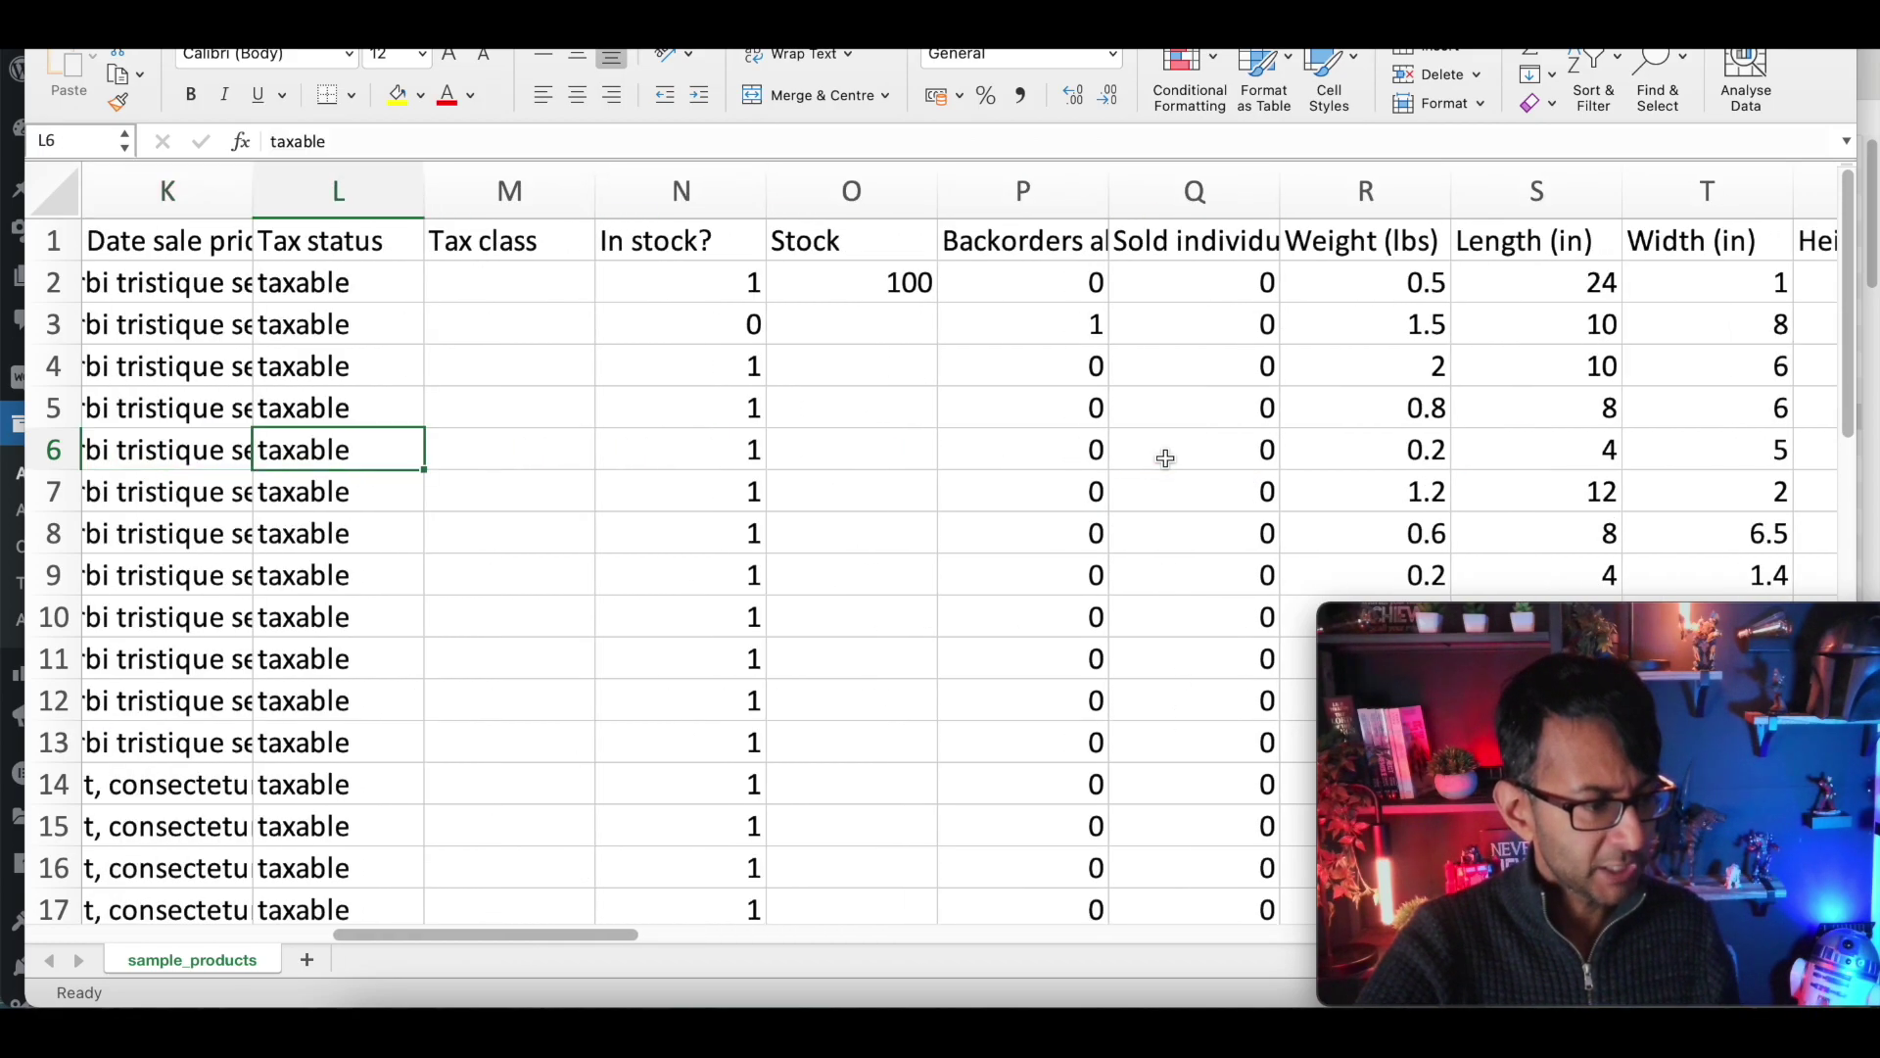
# Step: Review the row 6 columns from Tax status through stock, dimensions, prices and images to Parent
pyautogui.press('Right')
pyautogui.press('Right')
pyautogui.press('Right')
pyautogui.press('Right')
pyautogui.press('Right')
pyautogui.press('Right')
pyautogui.press('Right')
pyautogui.press('Right')
pyautogui.press('Right')
pyautogui.press('Right')
pyautogui.press('Right')
pyautogui.press('Right')
pyautogui.press('Right')
pyautogui.press('Right')
pyautogui.press('Right')
pyautogui.press('Right')
pyautogui.press('Right')
pyautogui.press('Right')
pyautogui.press('Right')
pyautogui.press('Right')
# Step: Examine how parent and child categories are written in the Categories column for the T-shirt and hoodie products
pyautogui.press('Left')
pyautogui.press('Left')
pyautogui.press('Left')
pyautogui.press('Left')
pyautogui.press('Left')
pyautogui.press('Left')
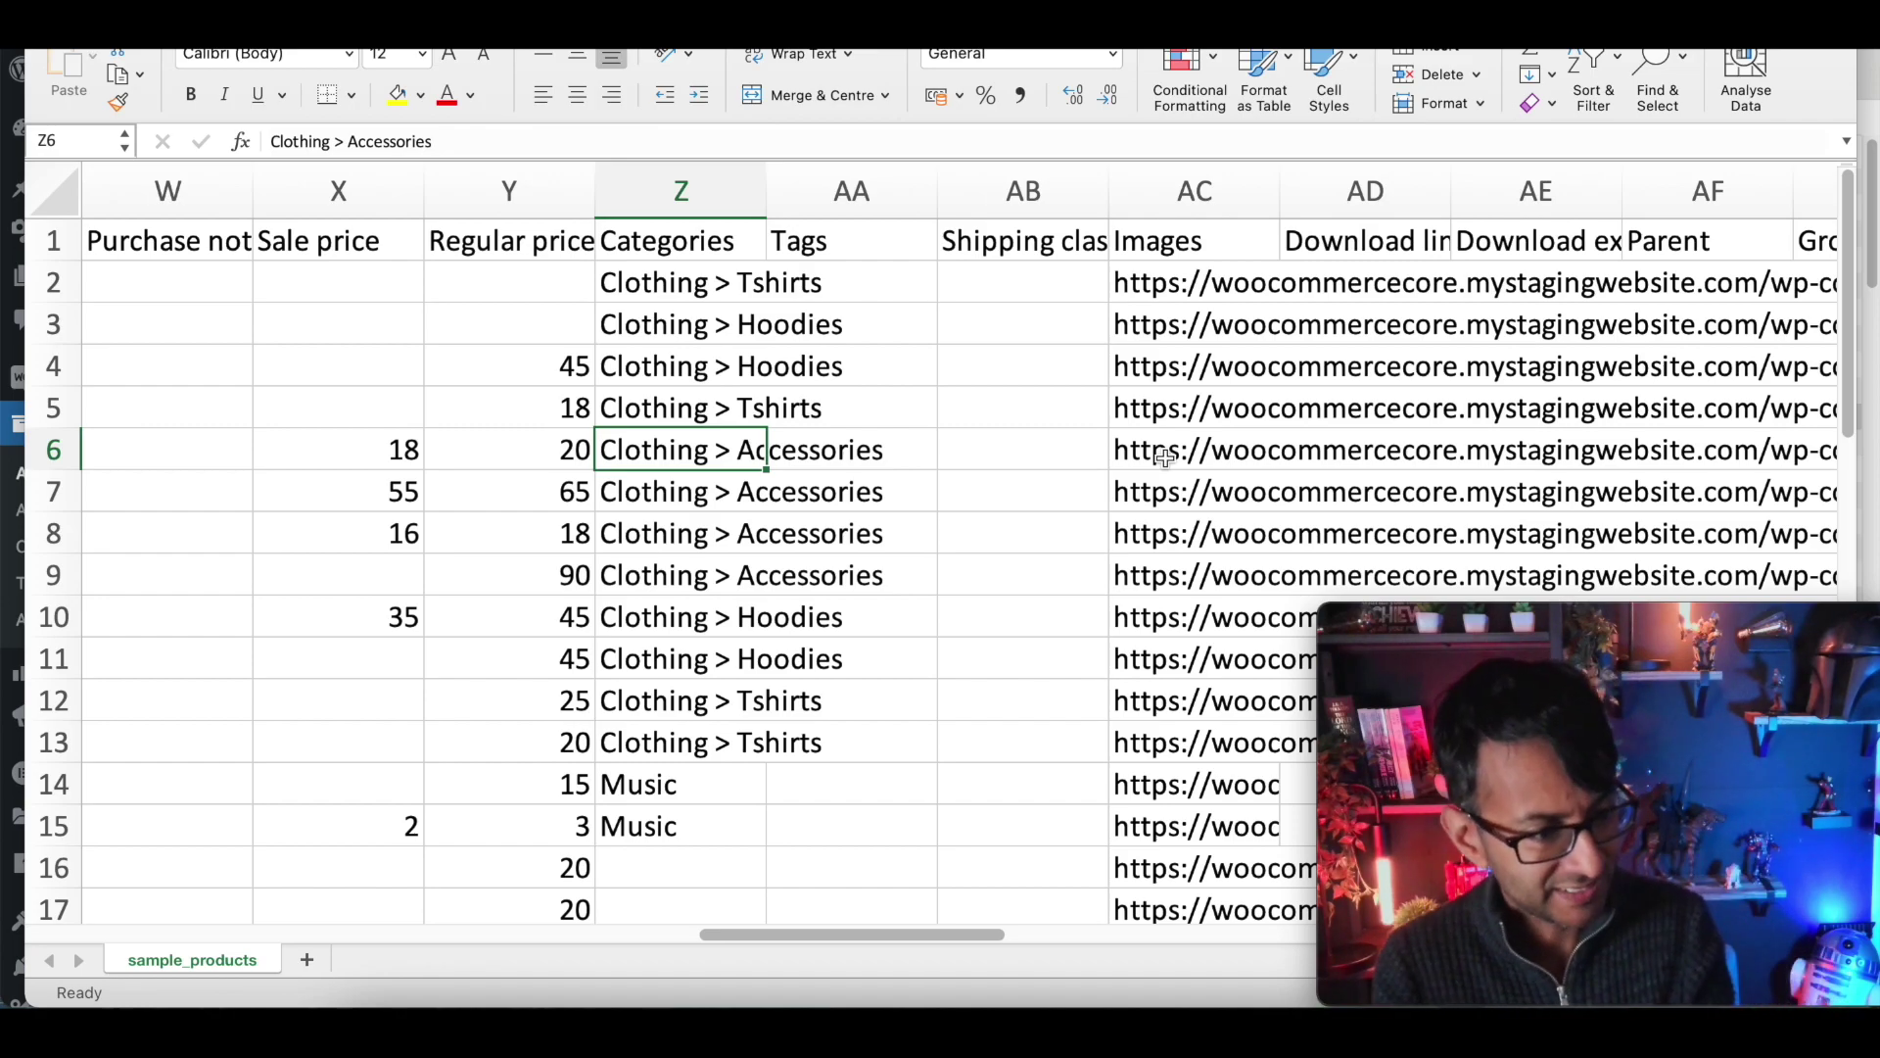
pyautogui.click(651, 286)
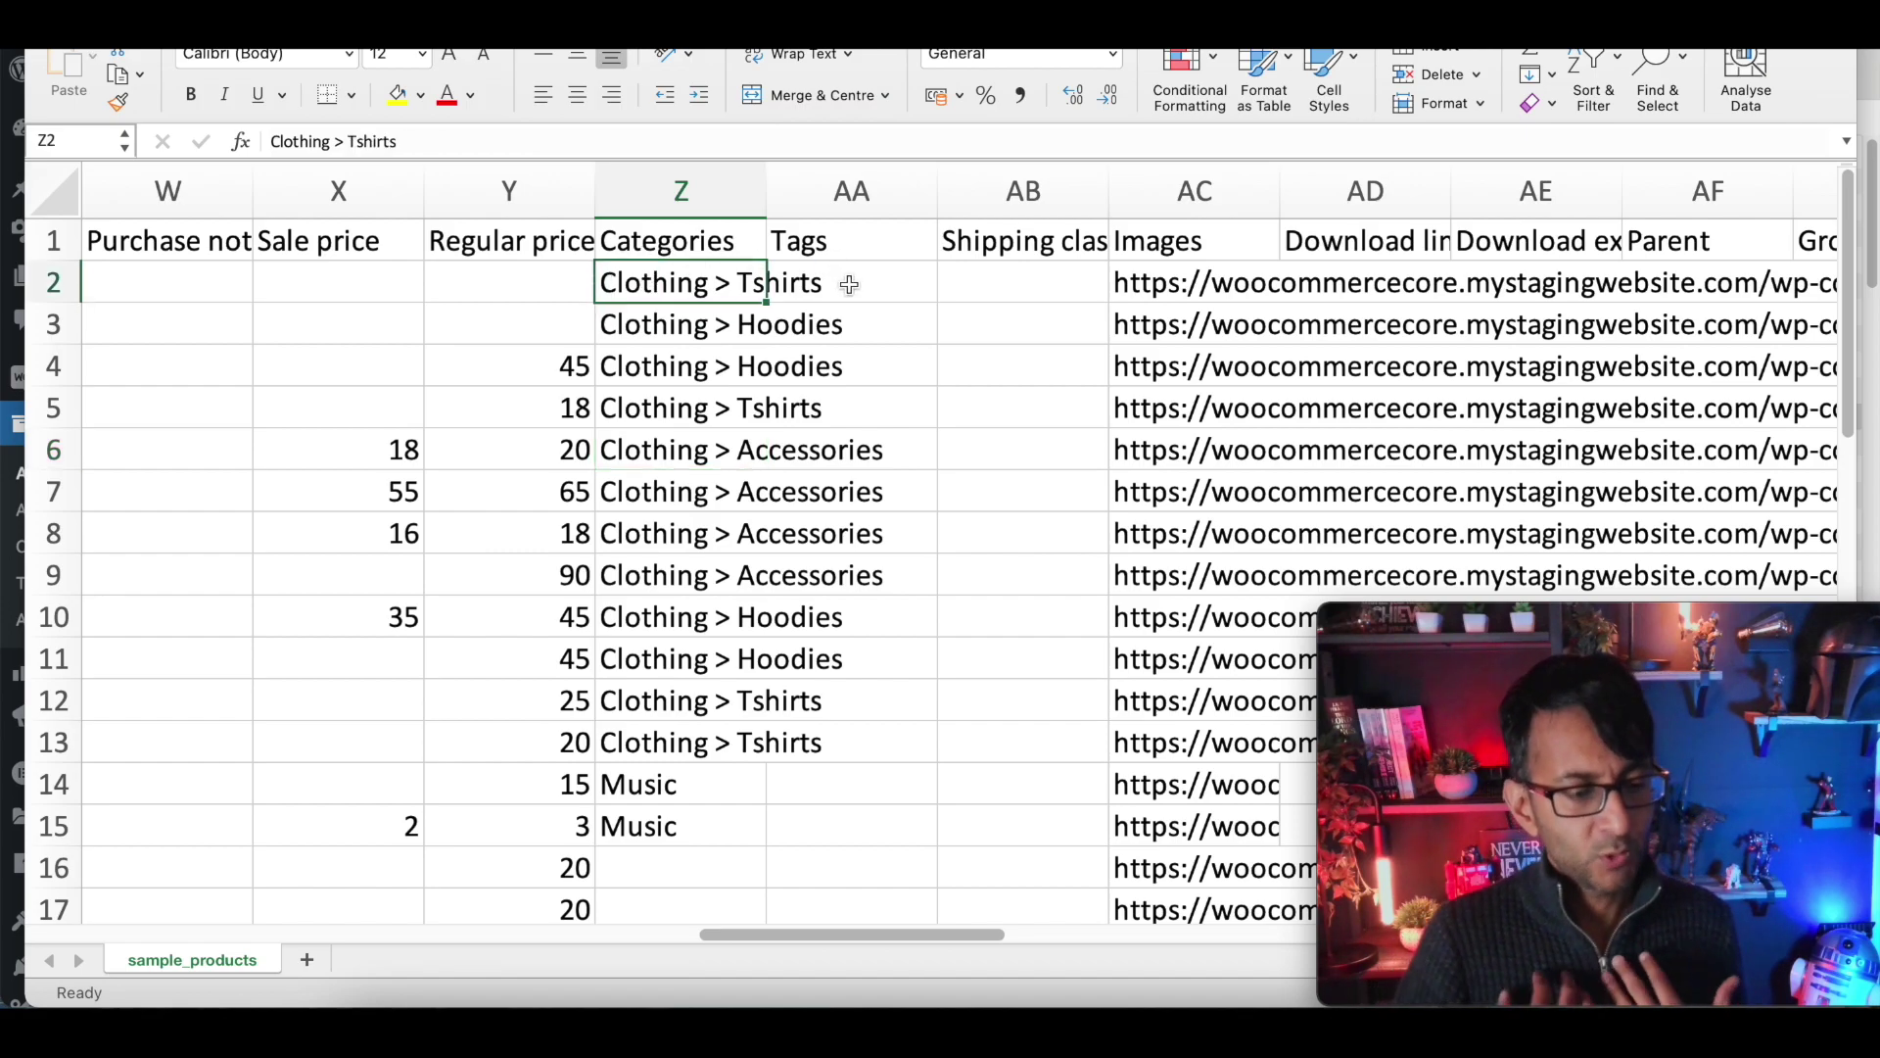
pyautogui.click(709, 404)
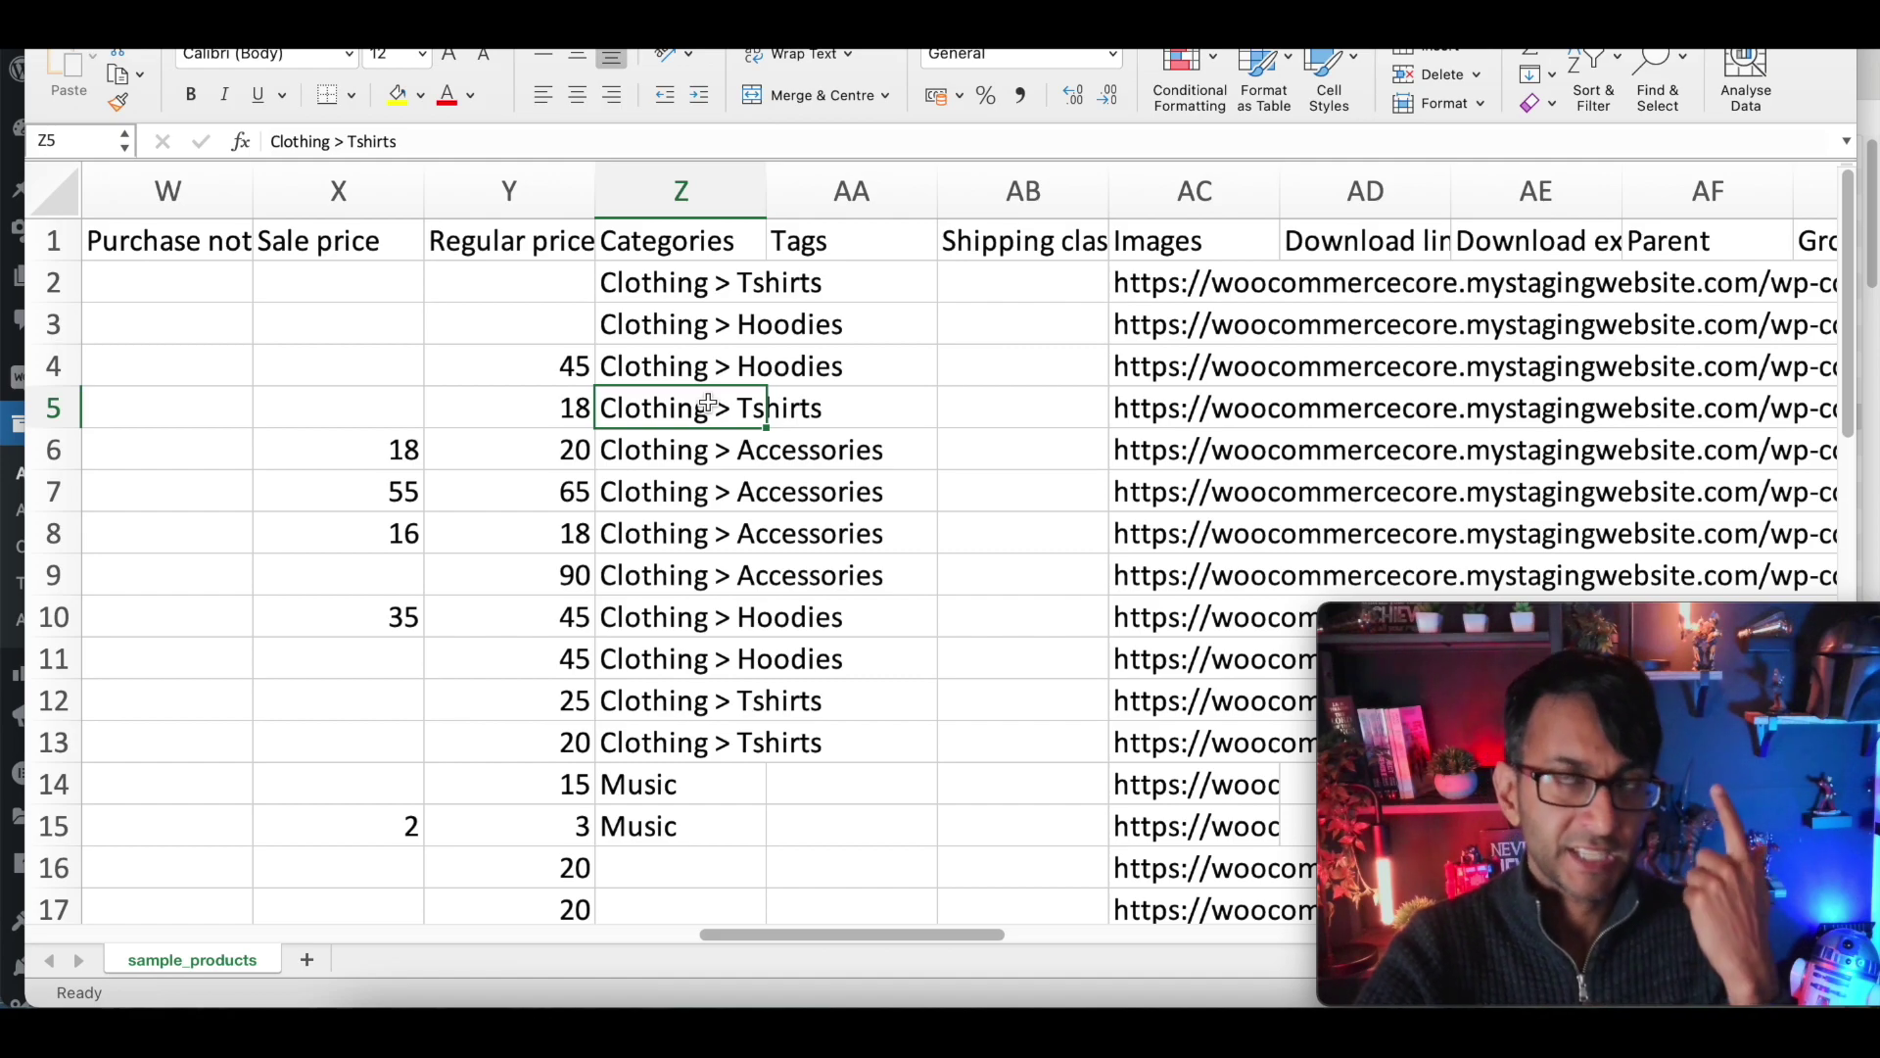
pyautogui.click(714, 367)
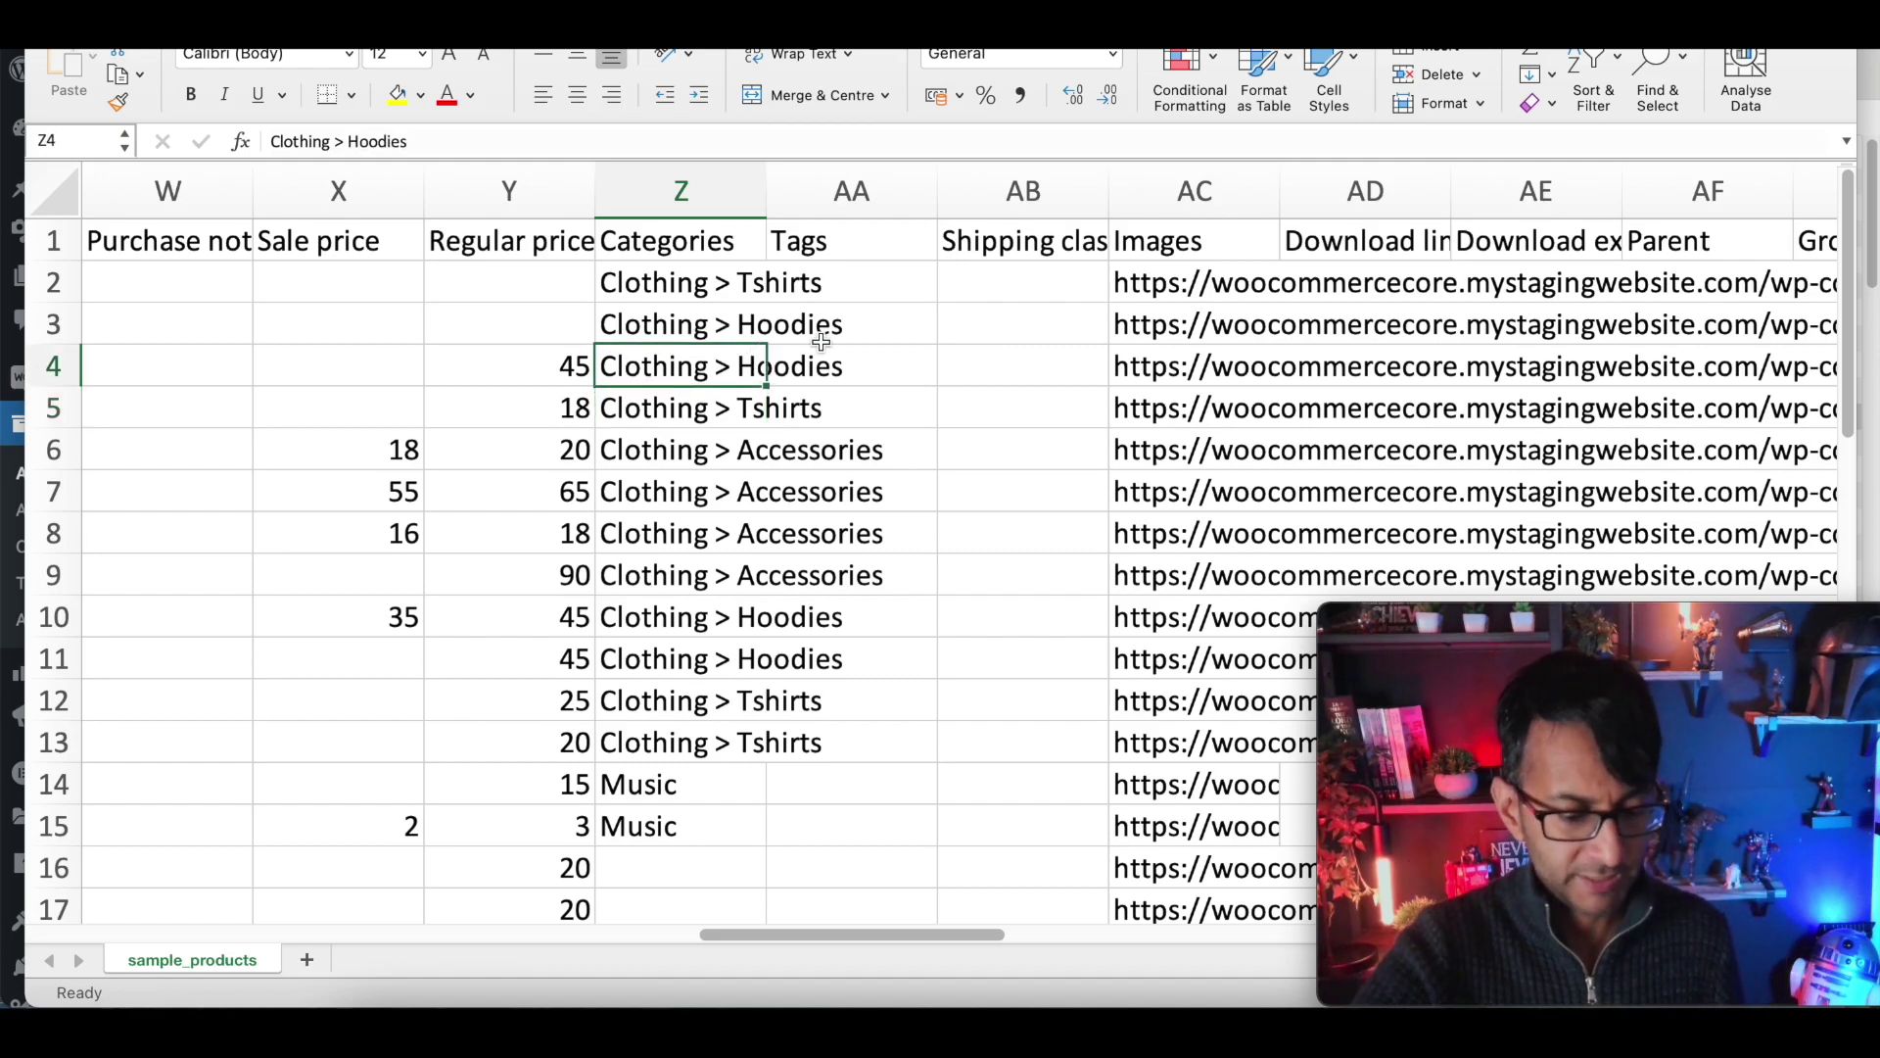
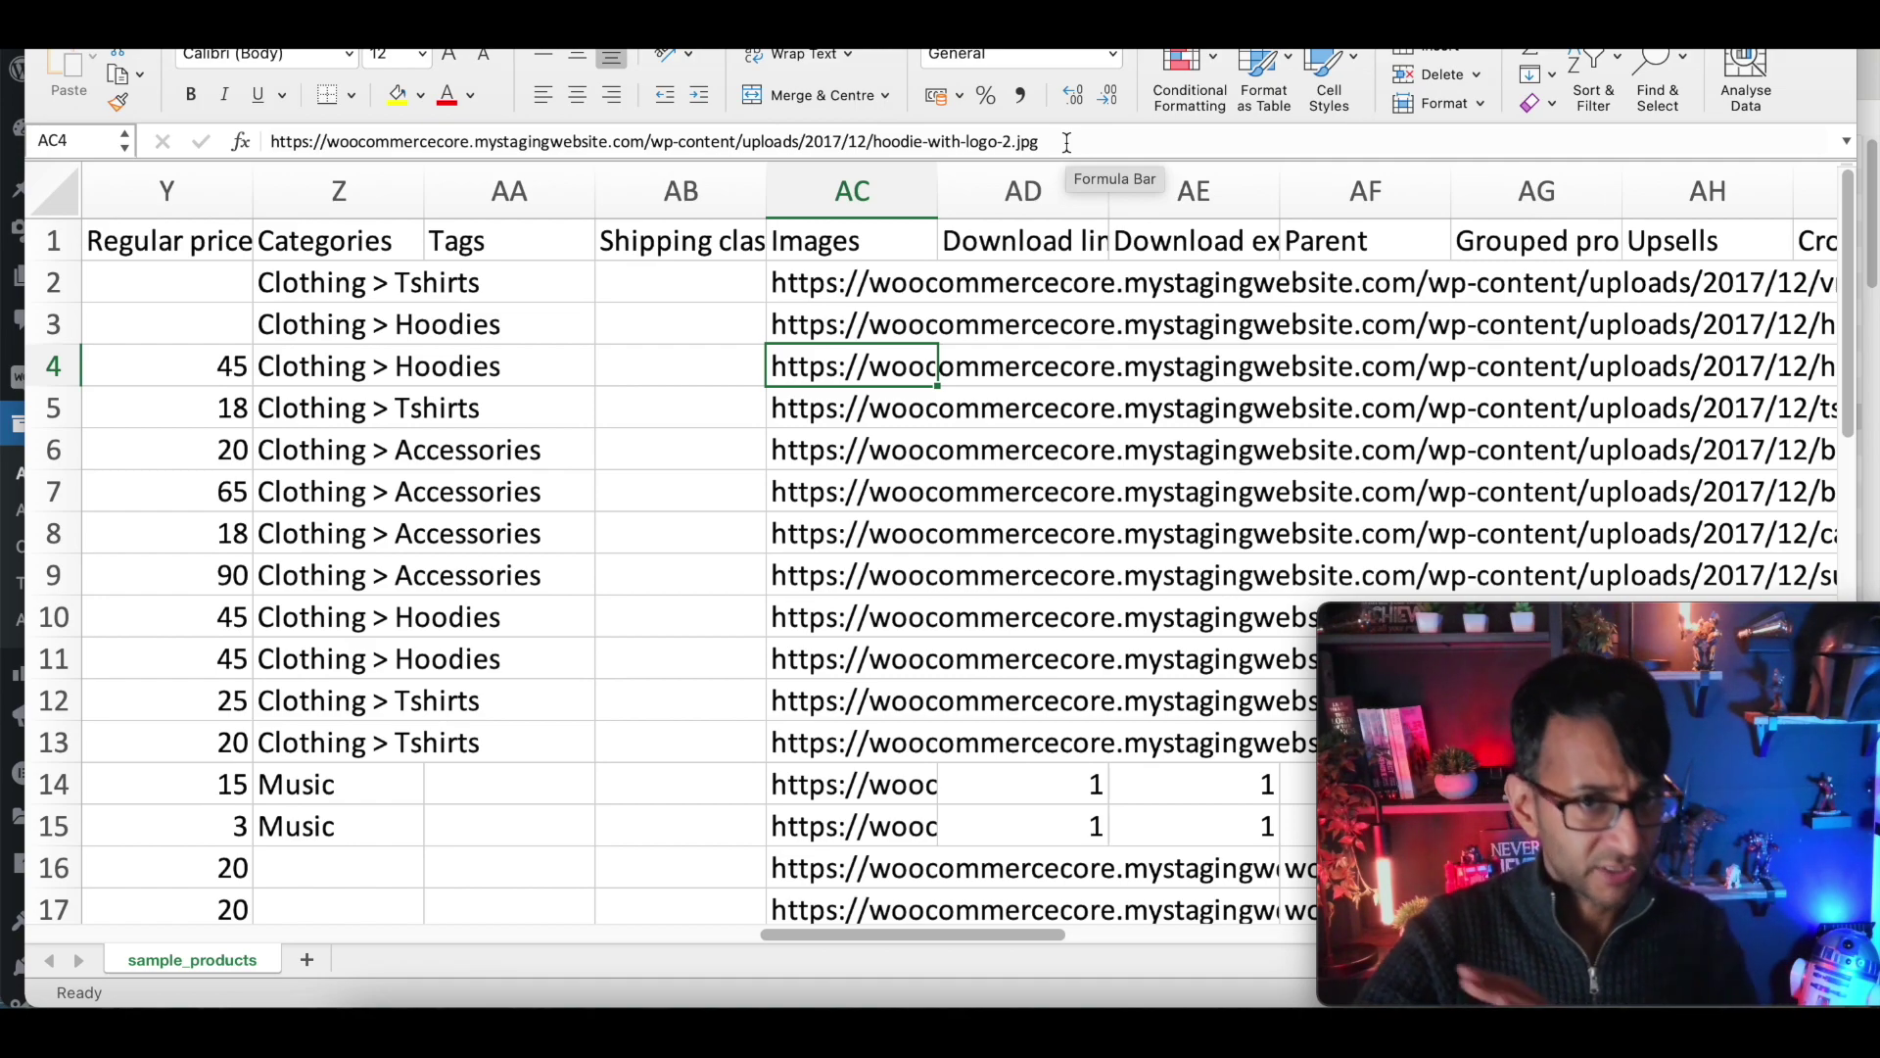
# Step: Check the download limit and download expiry columns beside the Images entry in row 4
pyautogui.press('Right')
pyautogui.press('Right')
pyautogui.press('Left')
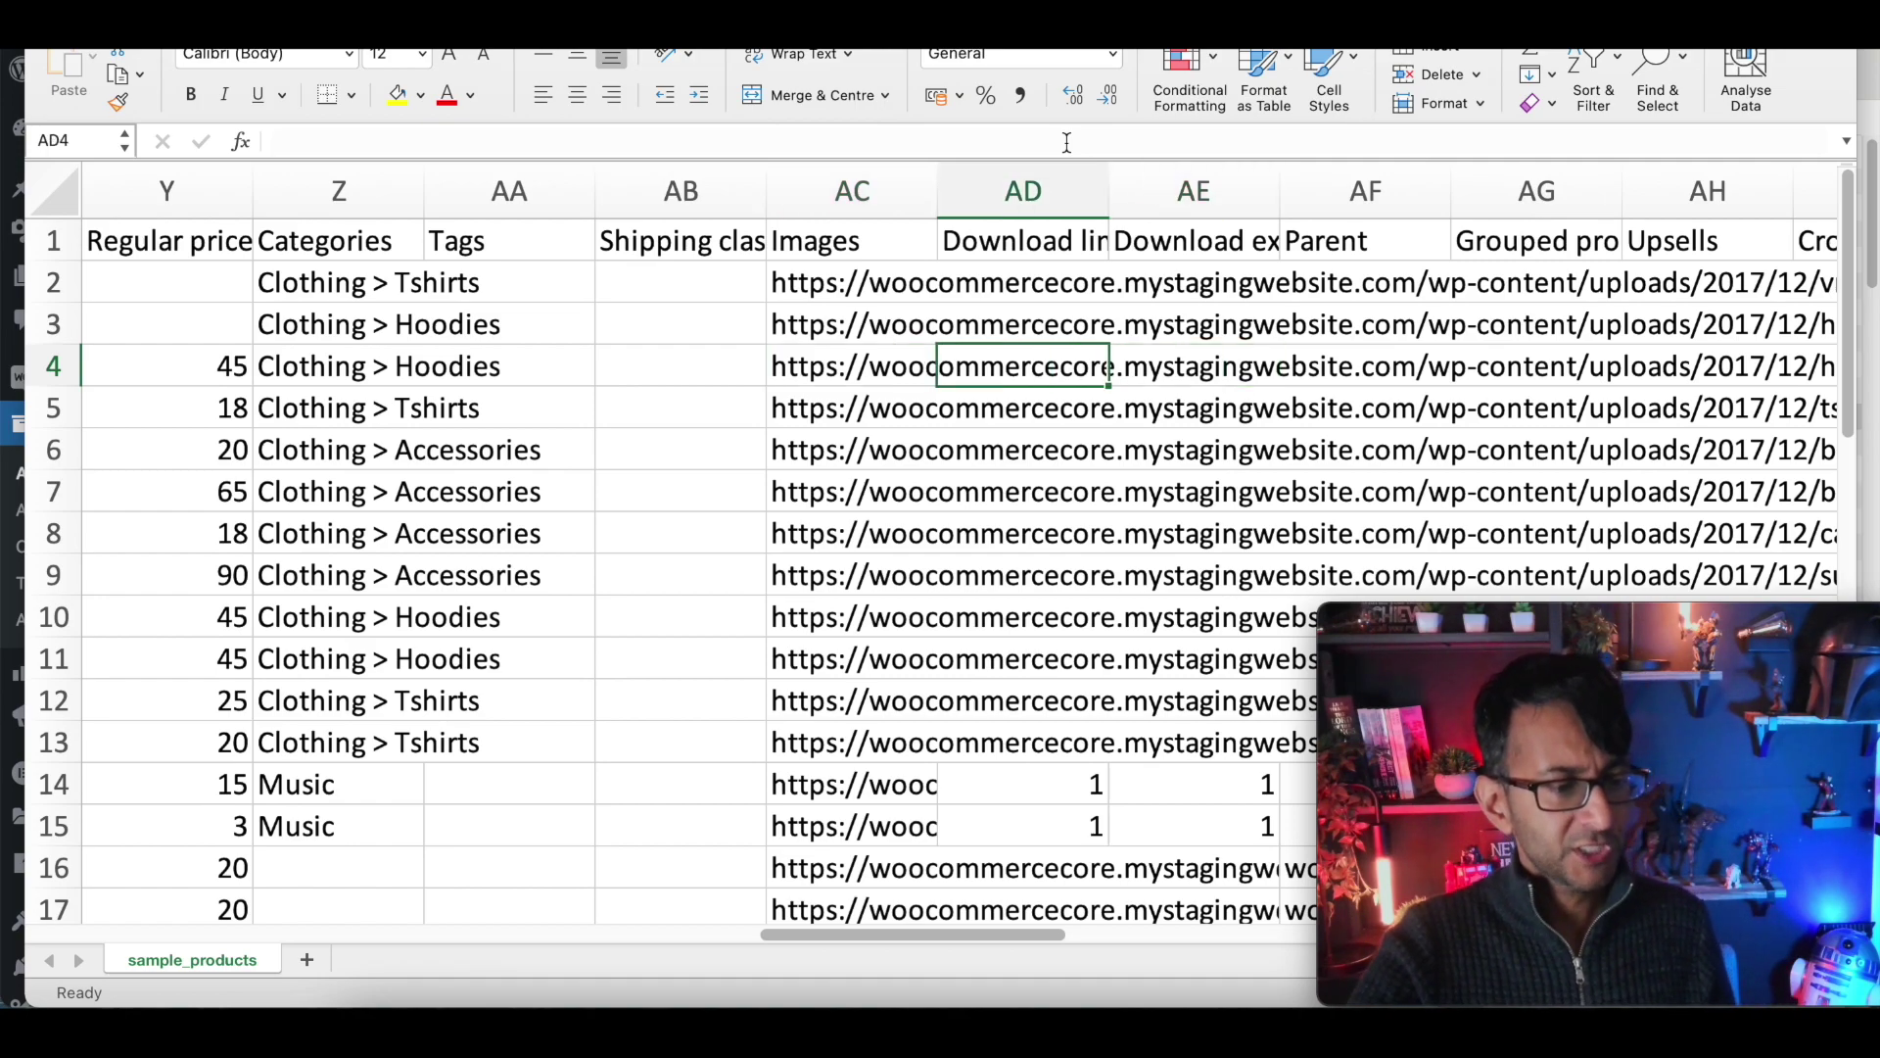
pyautogui.press('Left')
# Step: Examine the image URLs down the Images column to the last product row
pyautogui.press('Down')
pyautogui.press('Down')
pyautogui.press('Down')
pyautogui.press('Down')
pyautogui.press('Down')
pyautogui.press('Down')
pyautogui.press('Down')
pyautogui.press('Down')
pyautogui.press('Down')
pyautogui.press('Down')
pyautogui.press('Down')
pyautogui.press('Down')
pyautogui.press('Down')
pyautogui.press('Down')
pyautogui.press('Down')
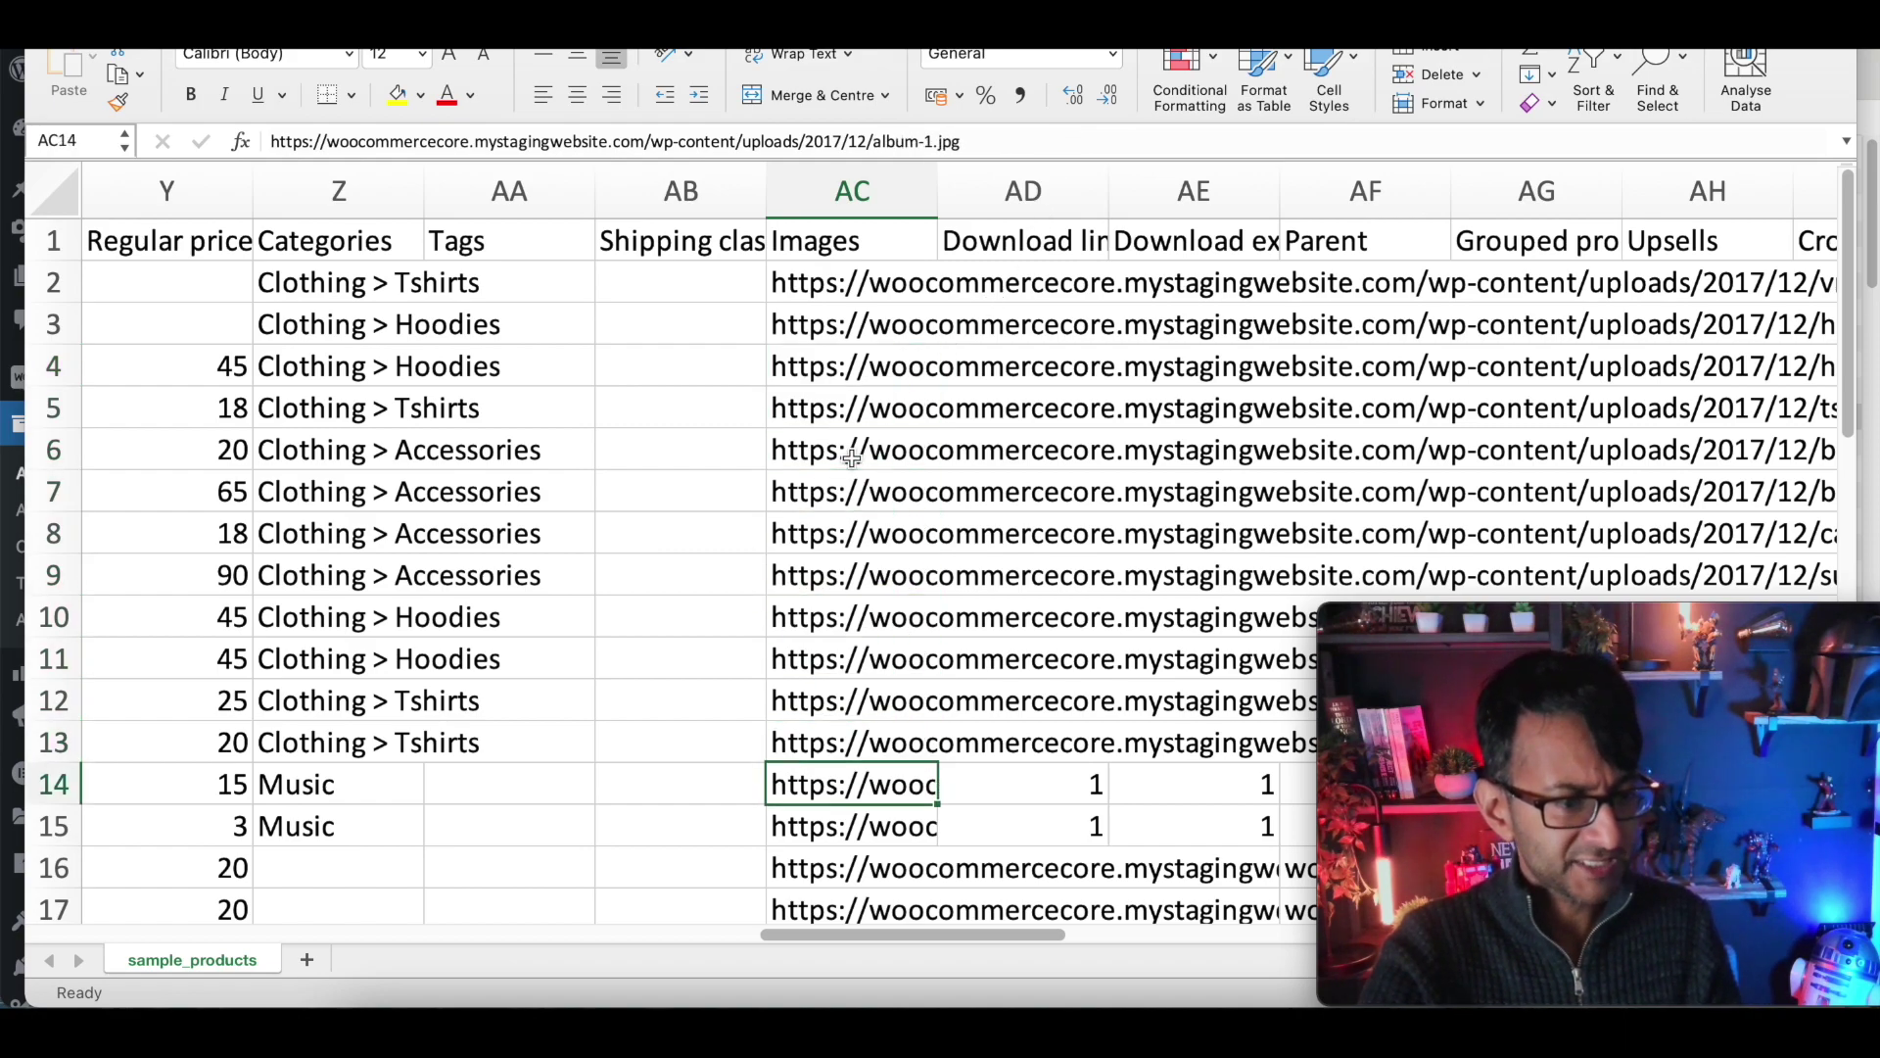
pyautogui.press('Down')
pyautogui.press('Down')
pyautogui.press('Down')
pyautogui.press('Down')
pyautogui.press('Down')
pyautogui.press('Down')
pyautogui.press('Down')
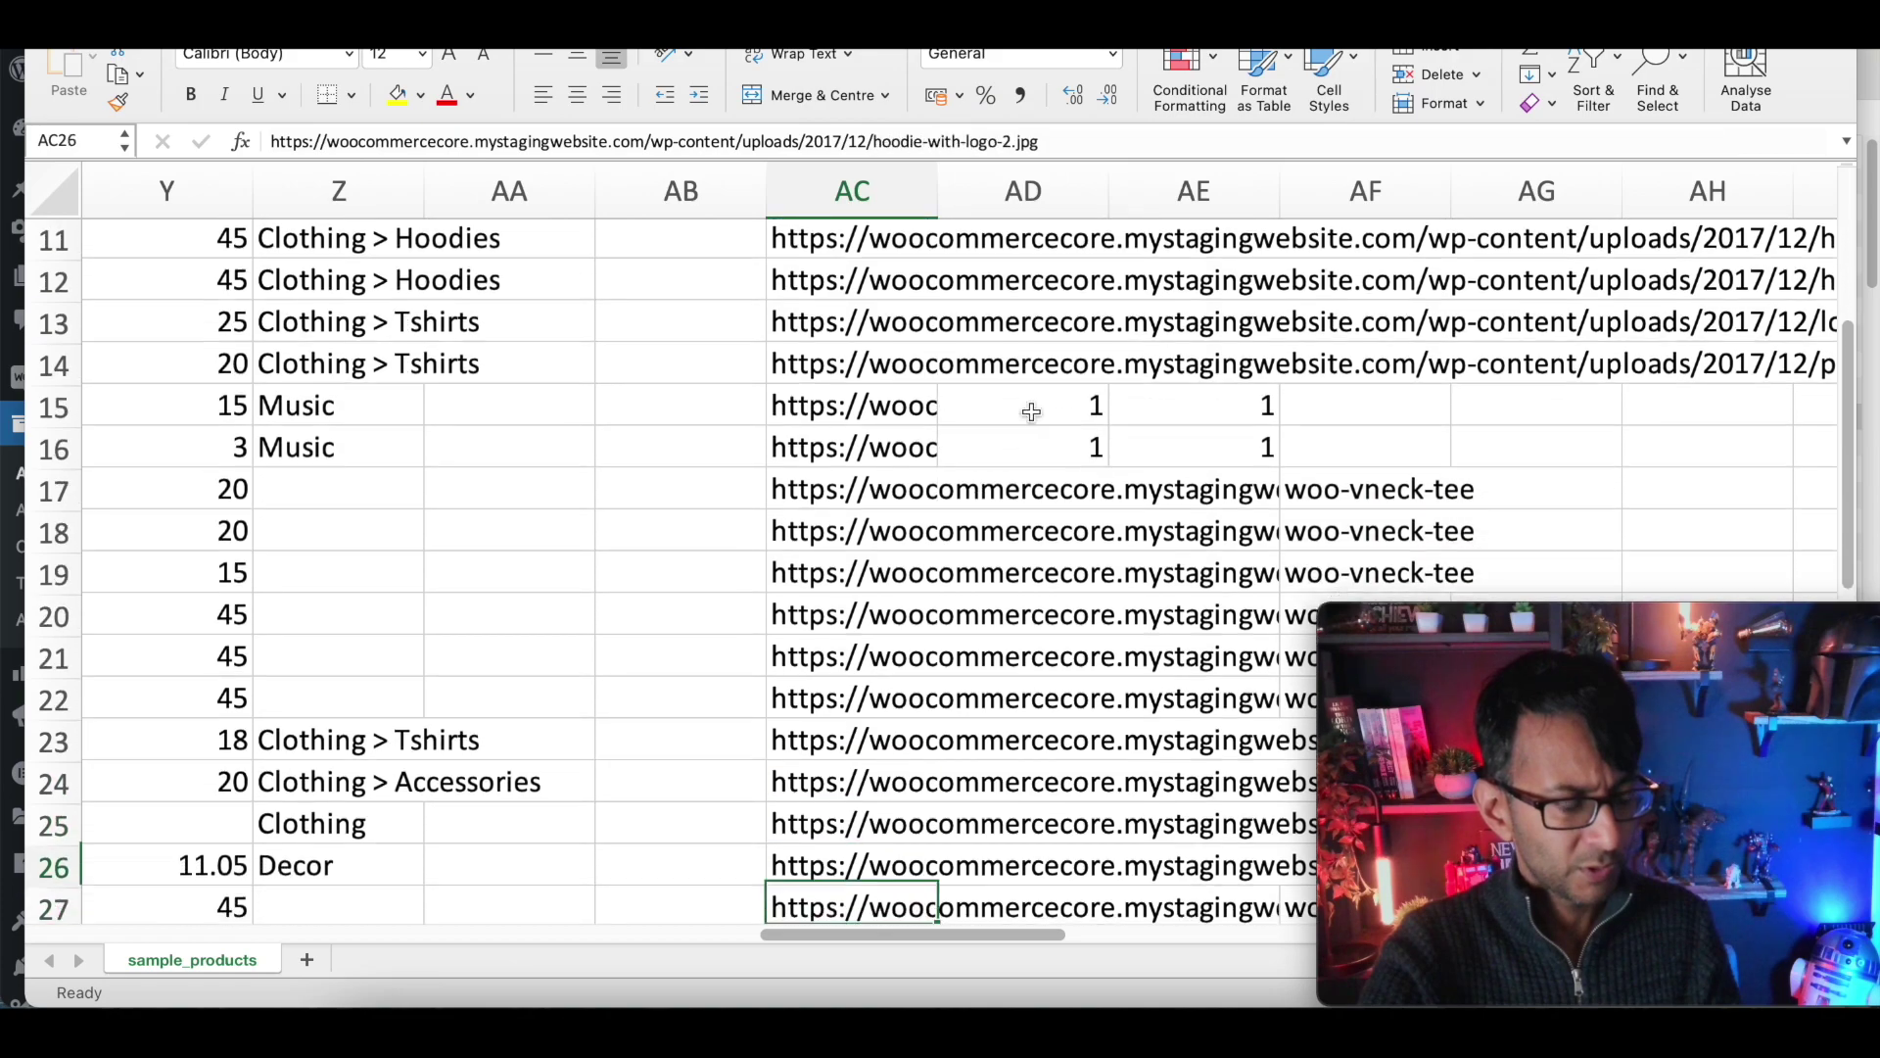
# Step: Enlarge the formula bar to show all image URLs in AC24 and highlight the beanie-with-logo-1.jpg URL within the list
pyautogui.press('Up')
pyautogui.press('Up')
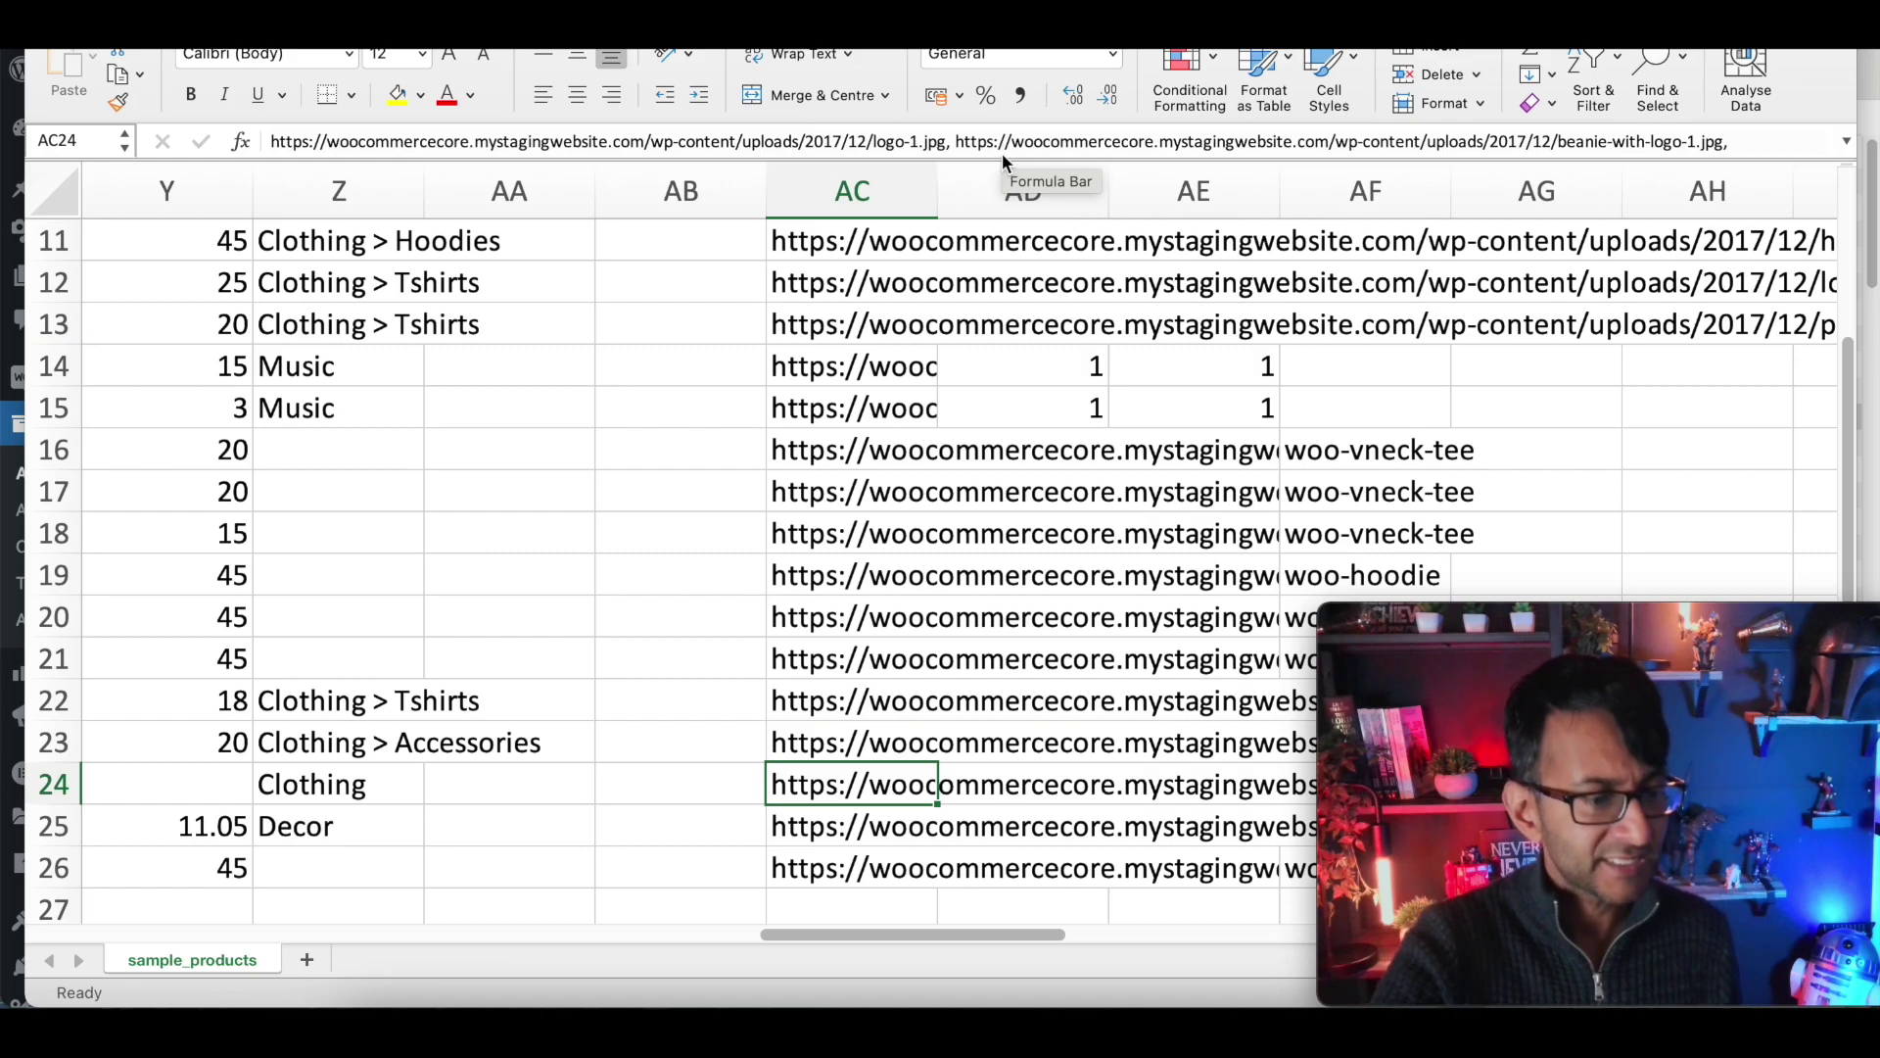
pyautogui.moveTo(1002, 156); pyautogui.dragTo(1008, 193)
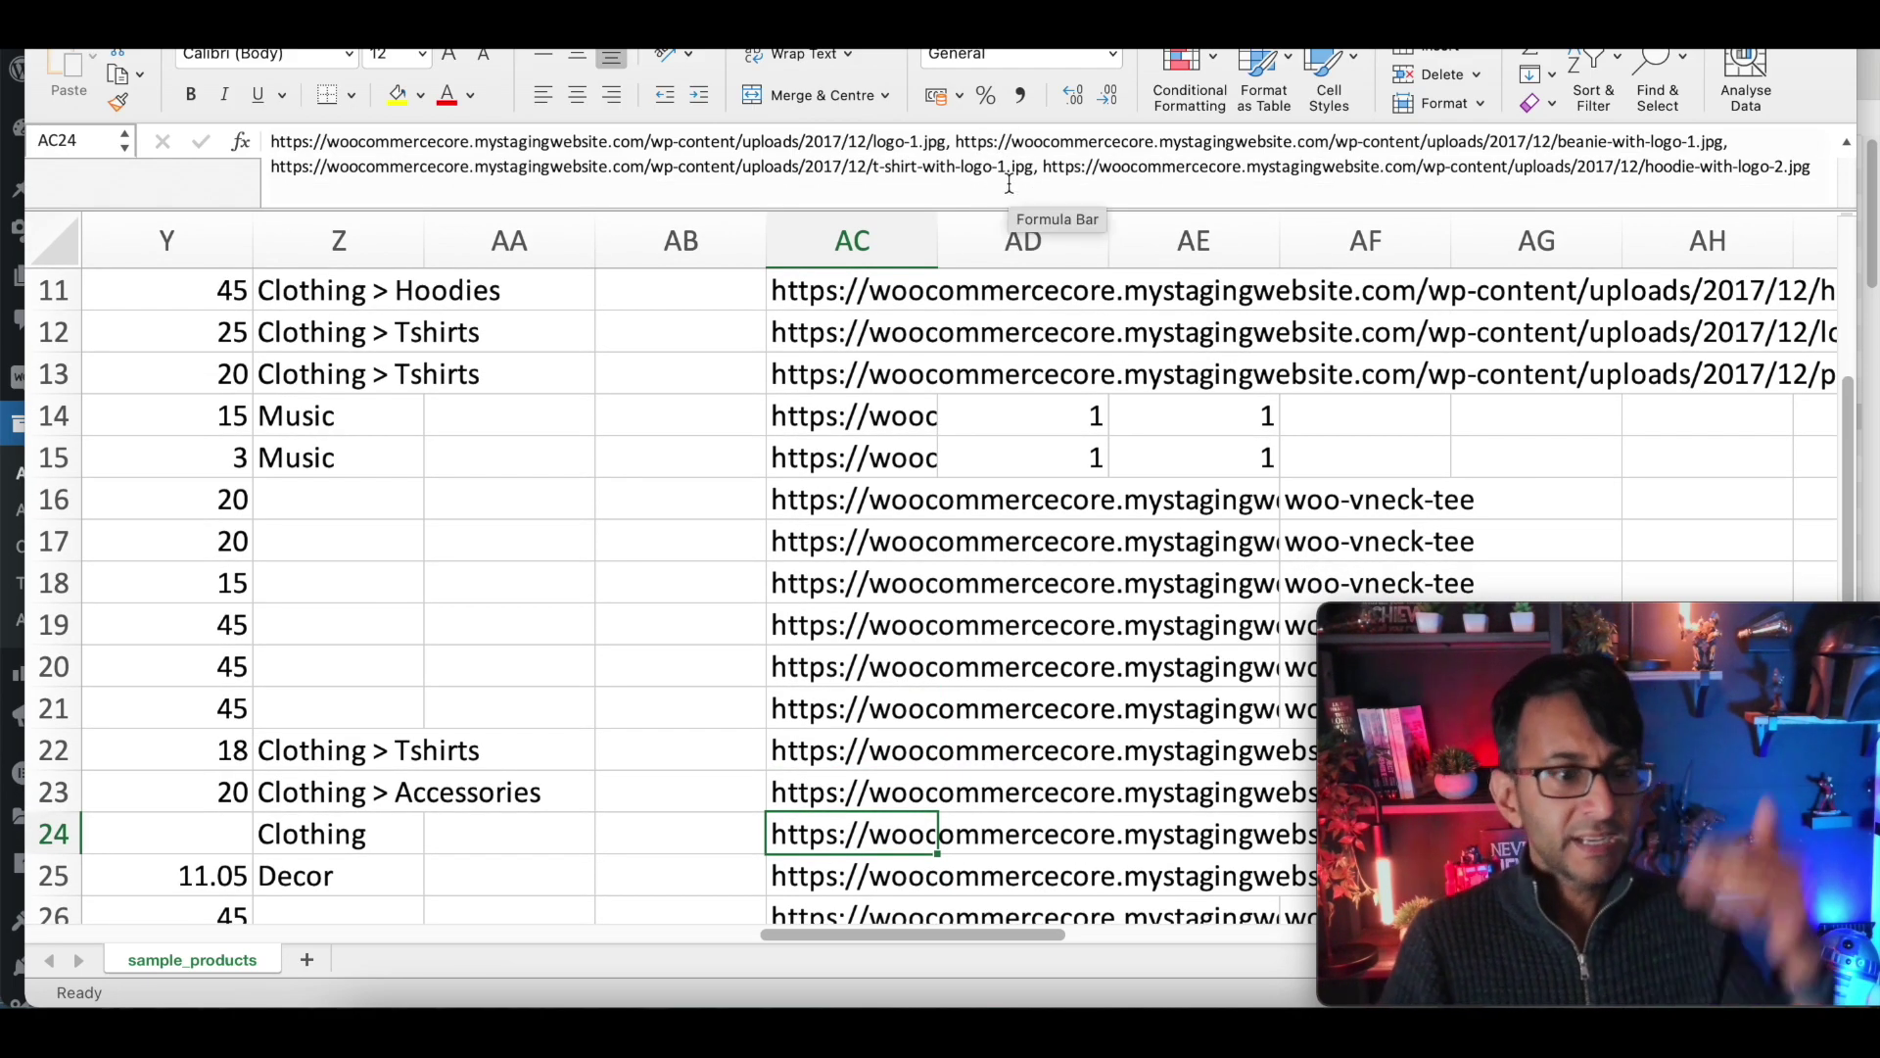
pyautogui.moveTo(963, 142); pyautogui.dragTo(1724, 142)
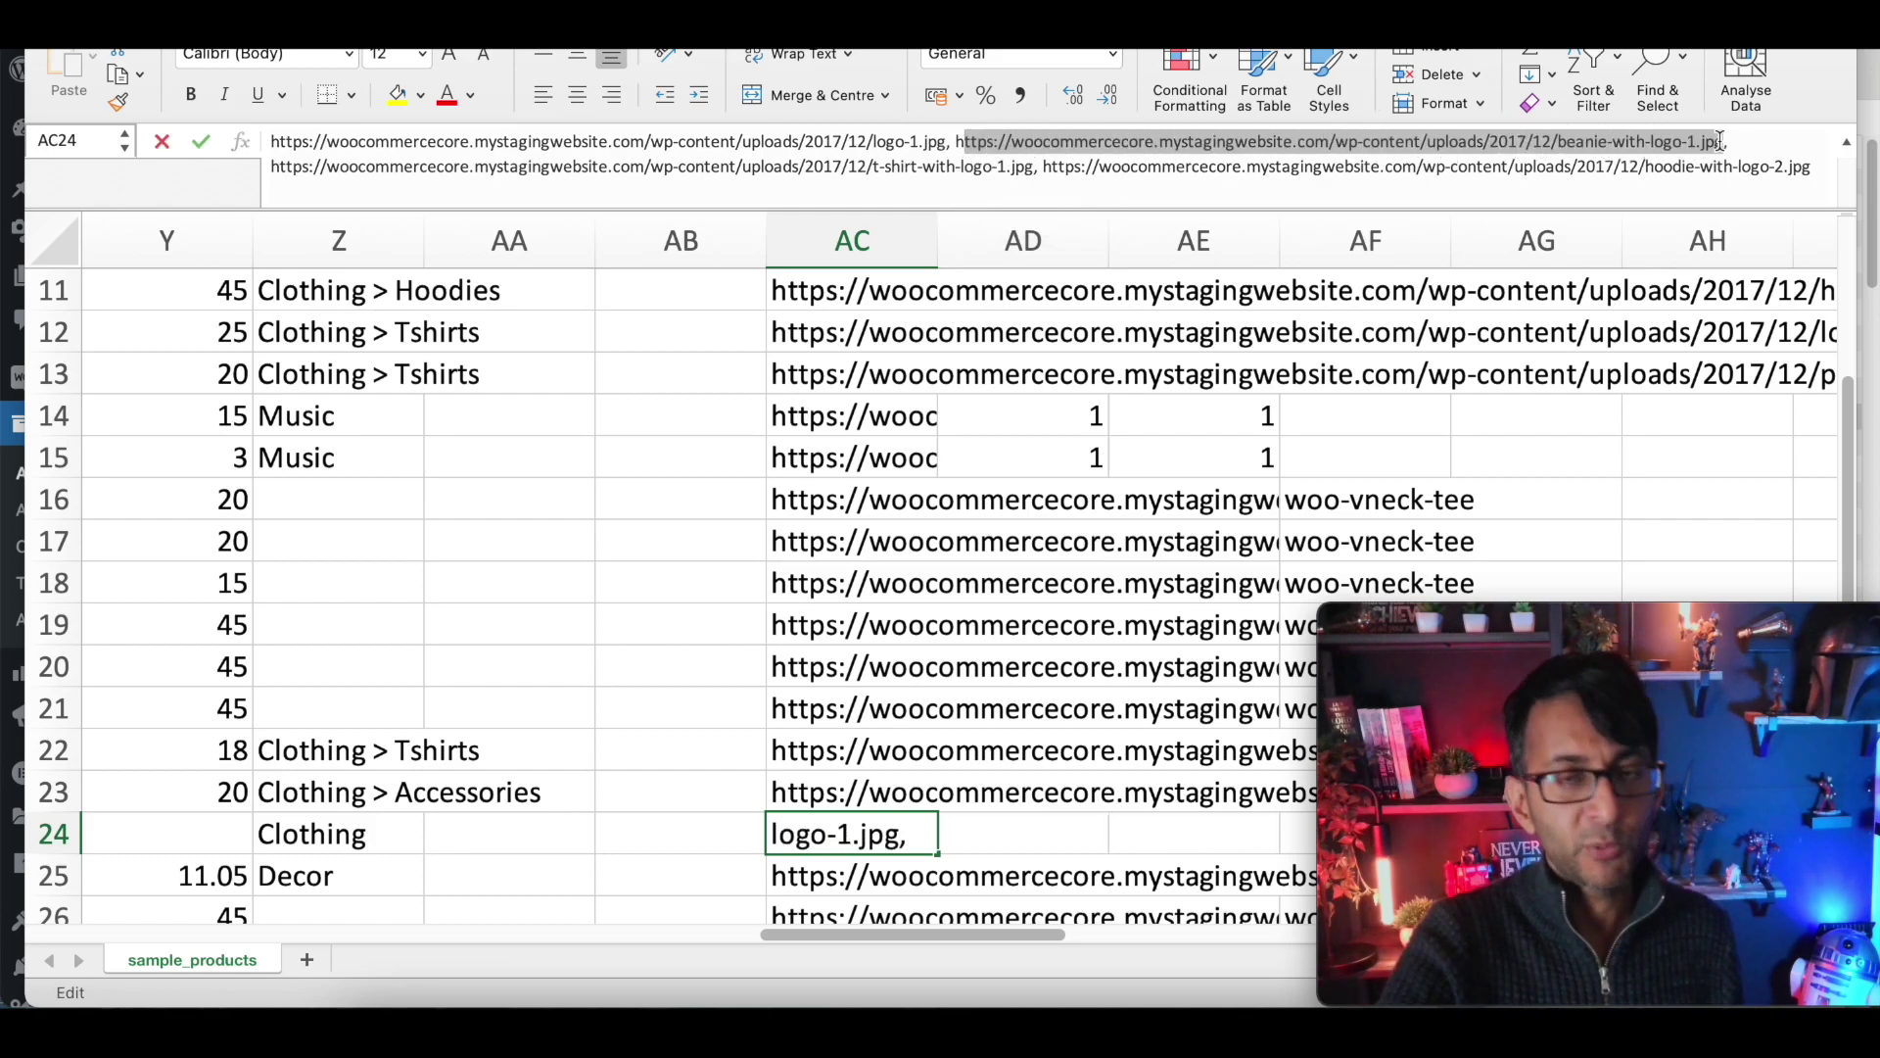
pyautogui.click(917, 169)
pyautogui.click(1126, 166)
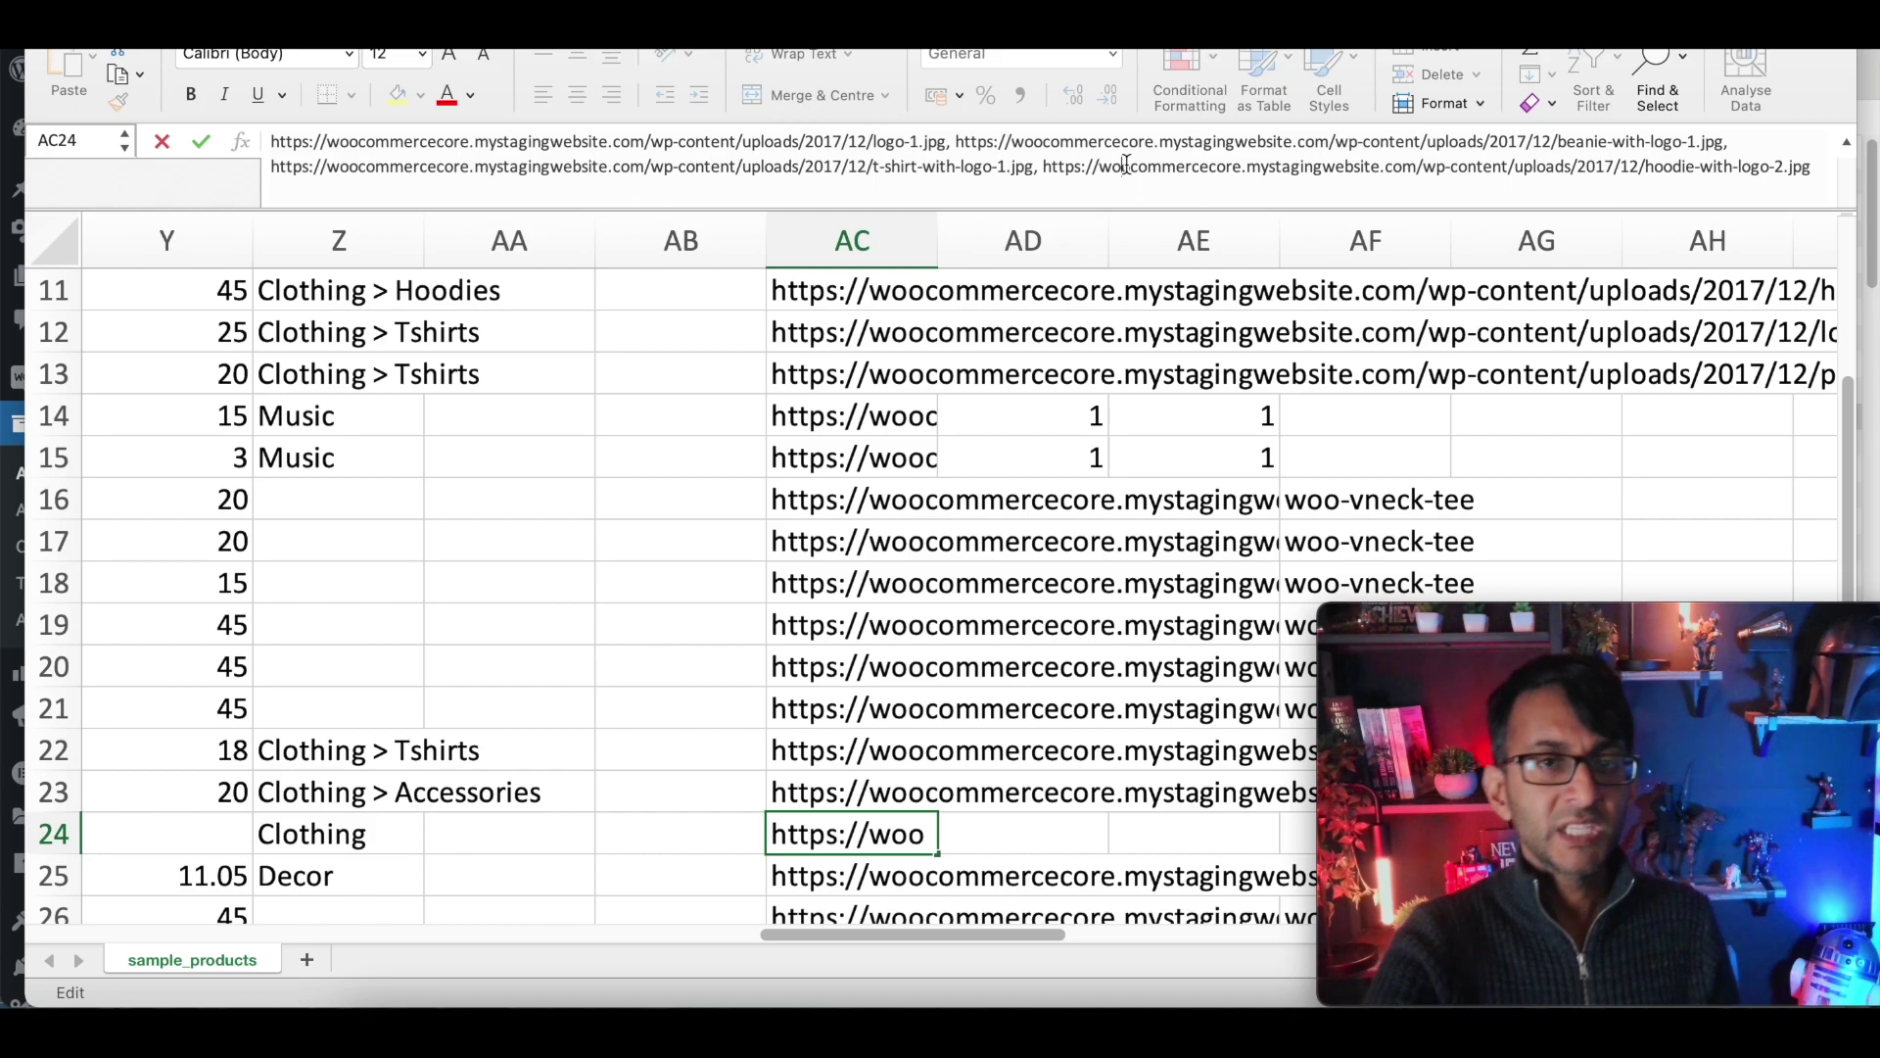
# Step: Compare the single image URLs of the variation rows with the comma-separated image lists in rows 24 and 2
pyautogui.click(842, 524)
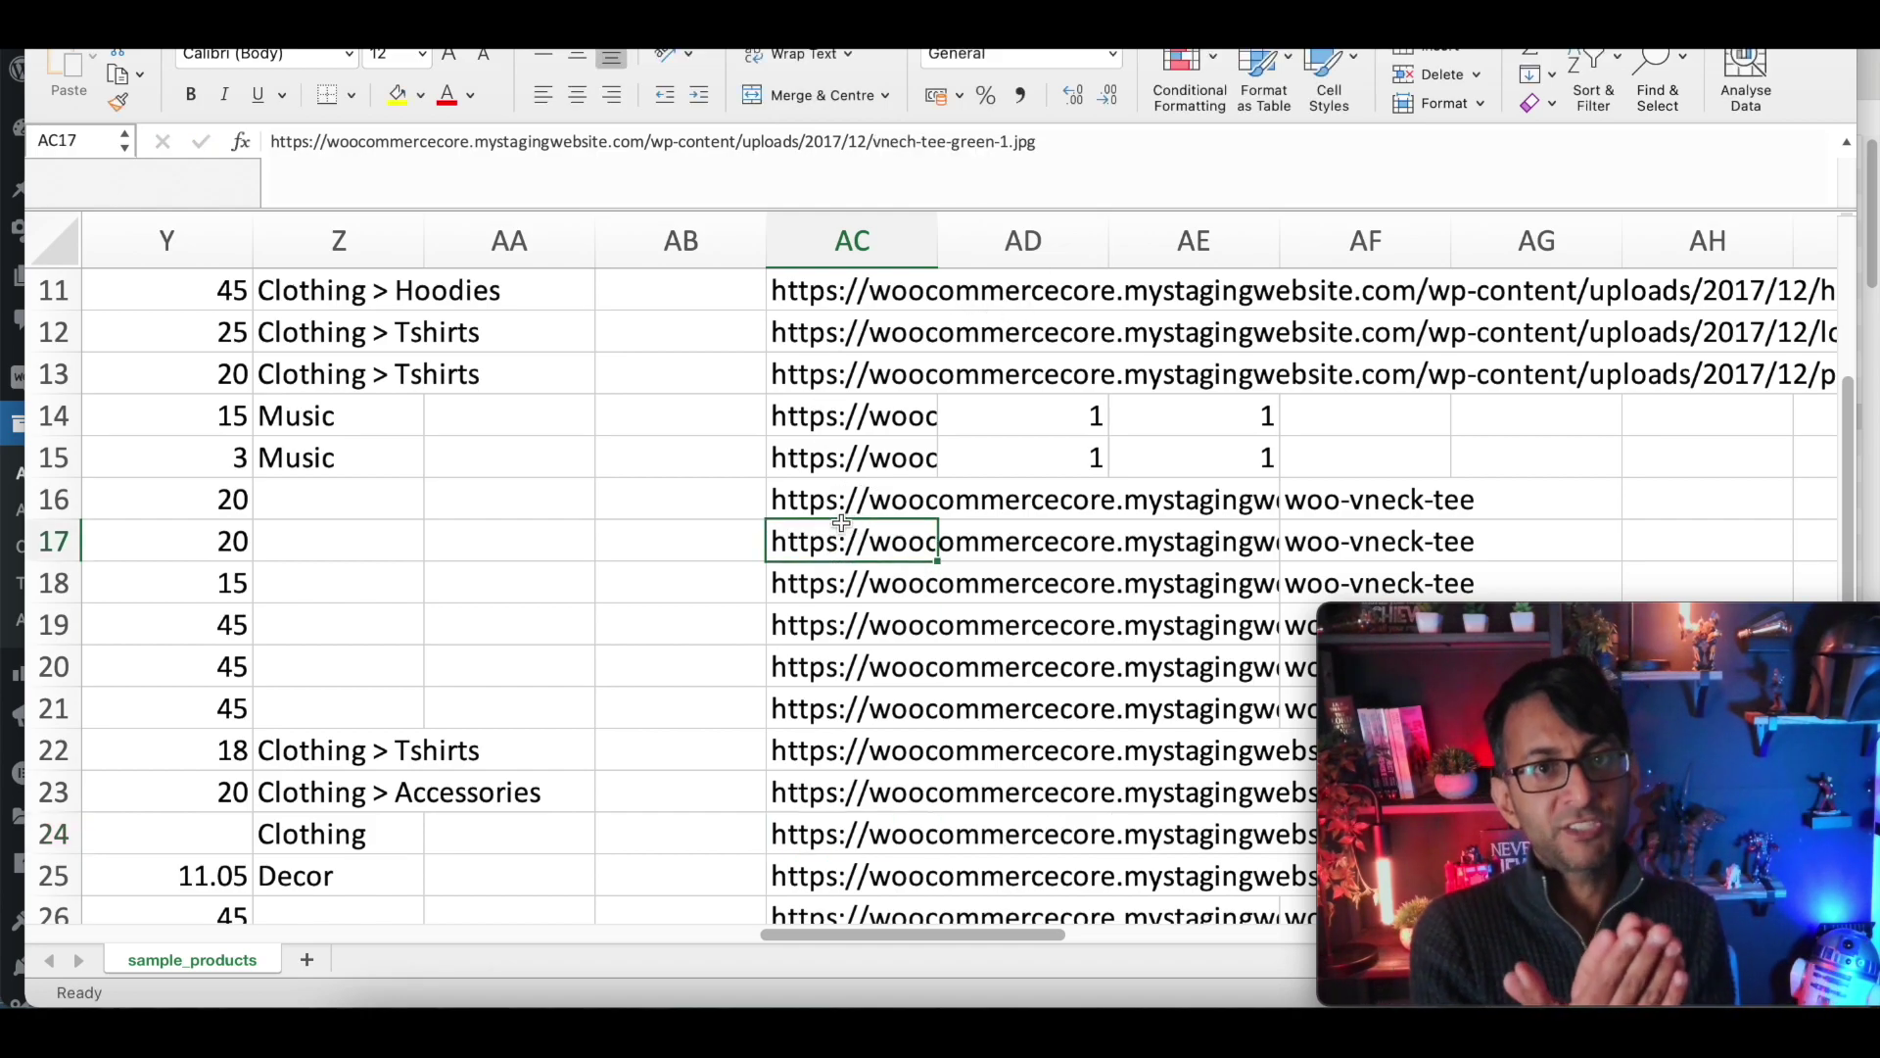
pyautogui.press('Down')
pyautogui.press('Down')
pyautogui.press('Down')
pyautogui.press('Down')
pyautogui.press('Down')
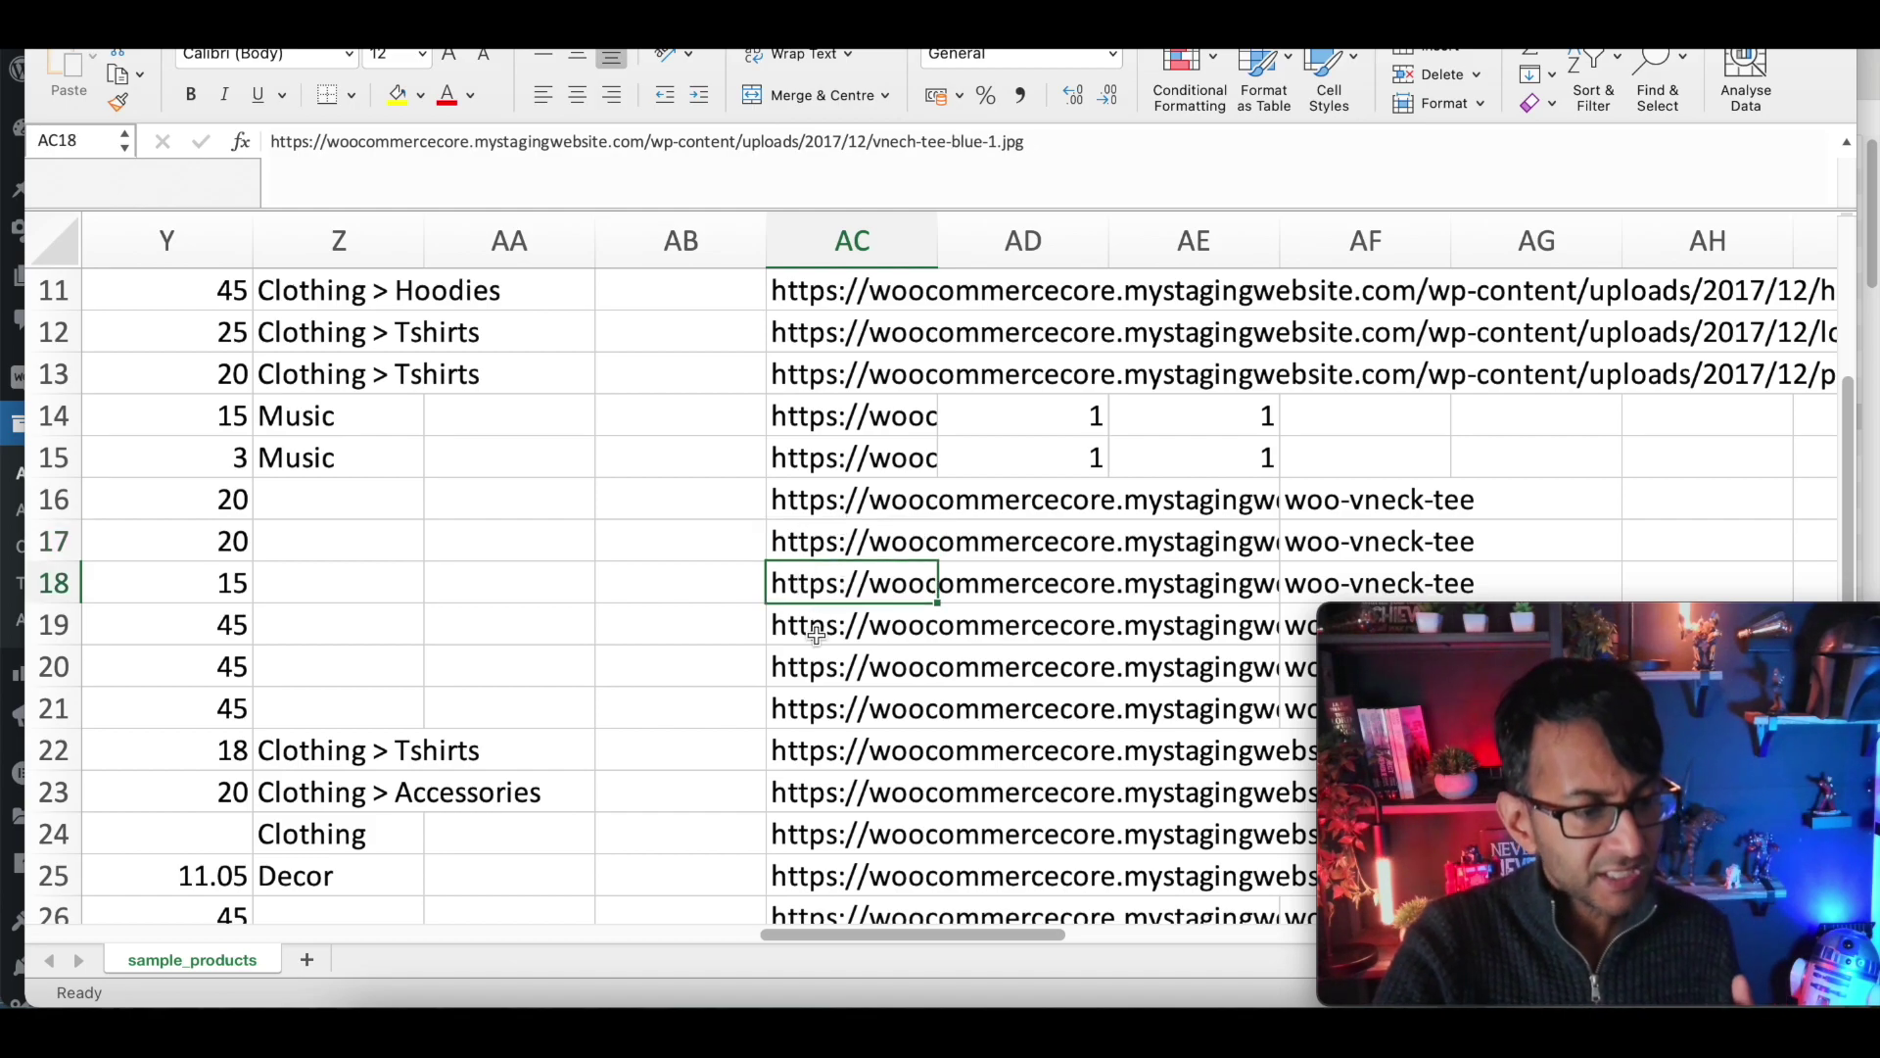
pyautogui.click(845, 820)
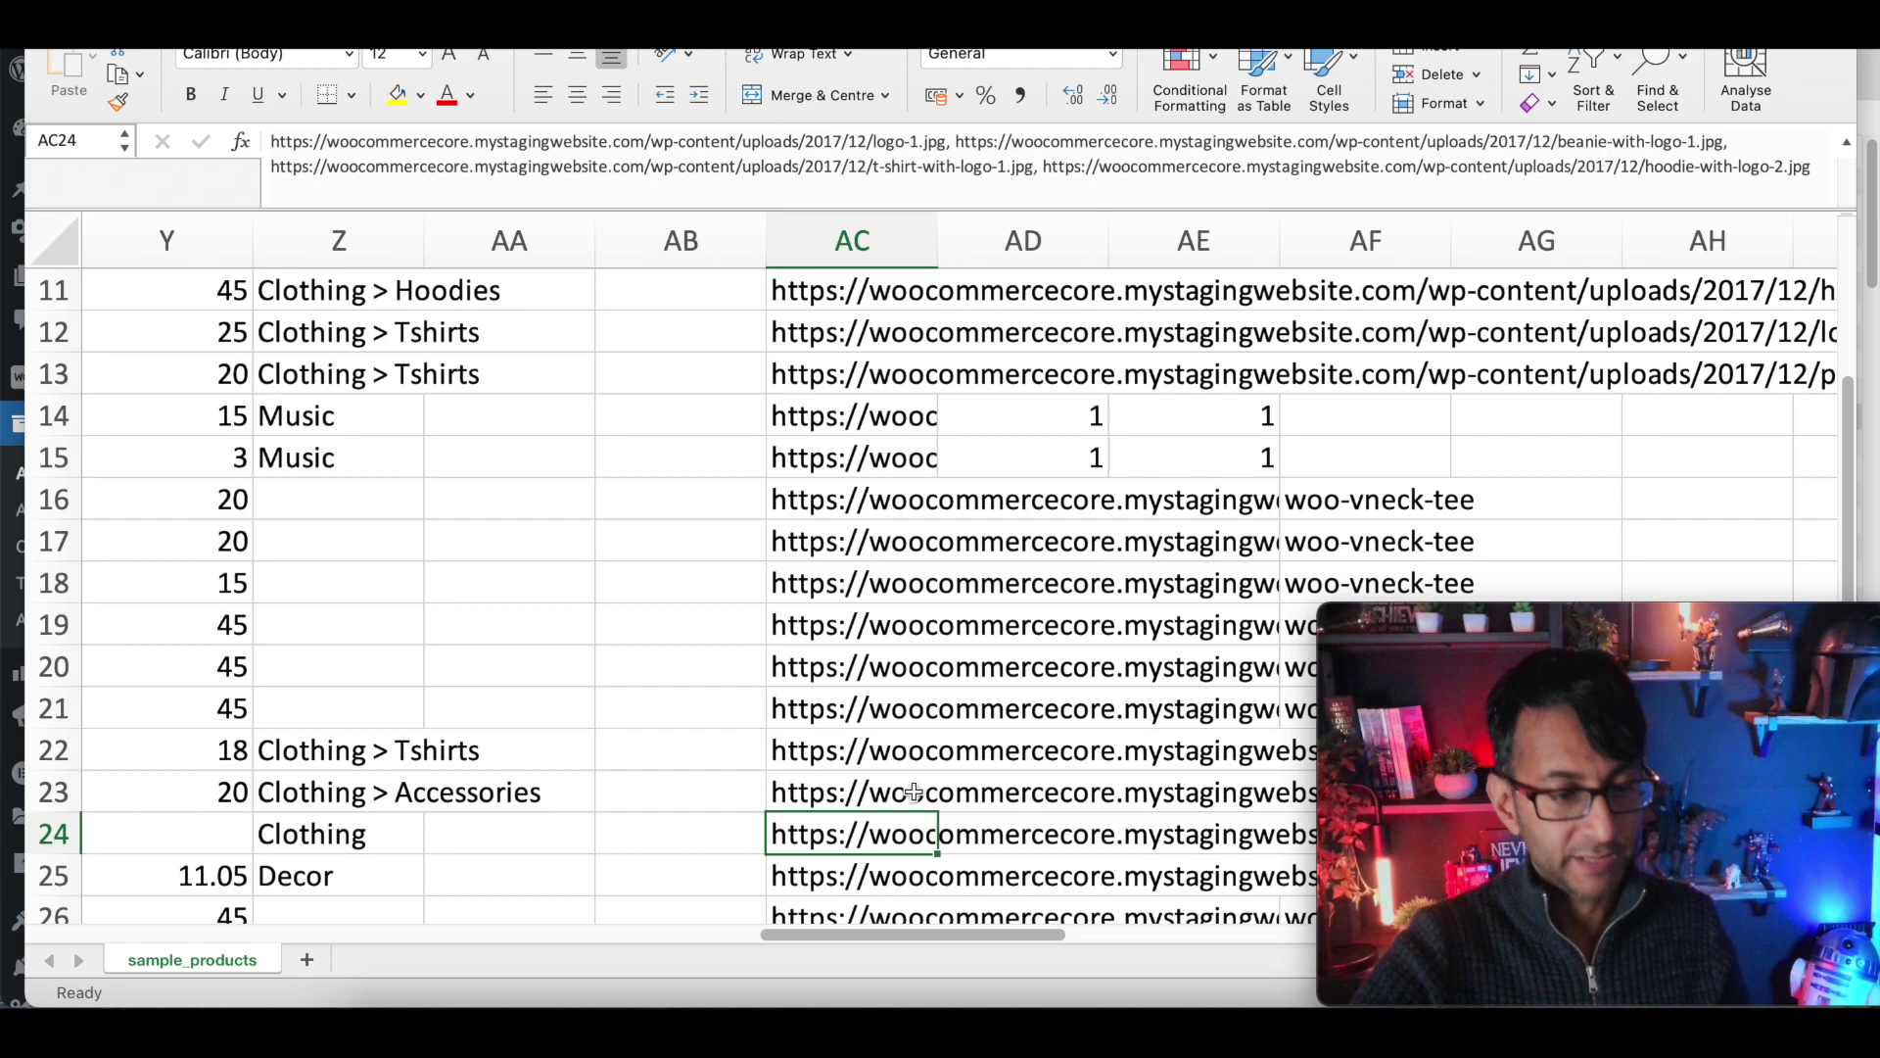
pyautogui.scroll(2, 983, 544)
pyautogui.scroll(3, 983, 544)
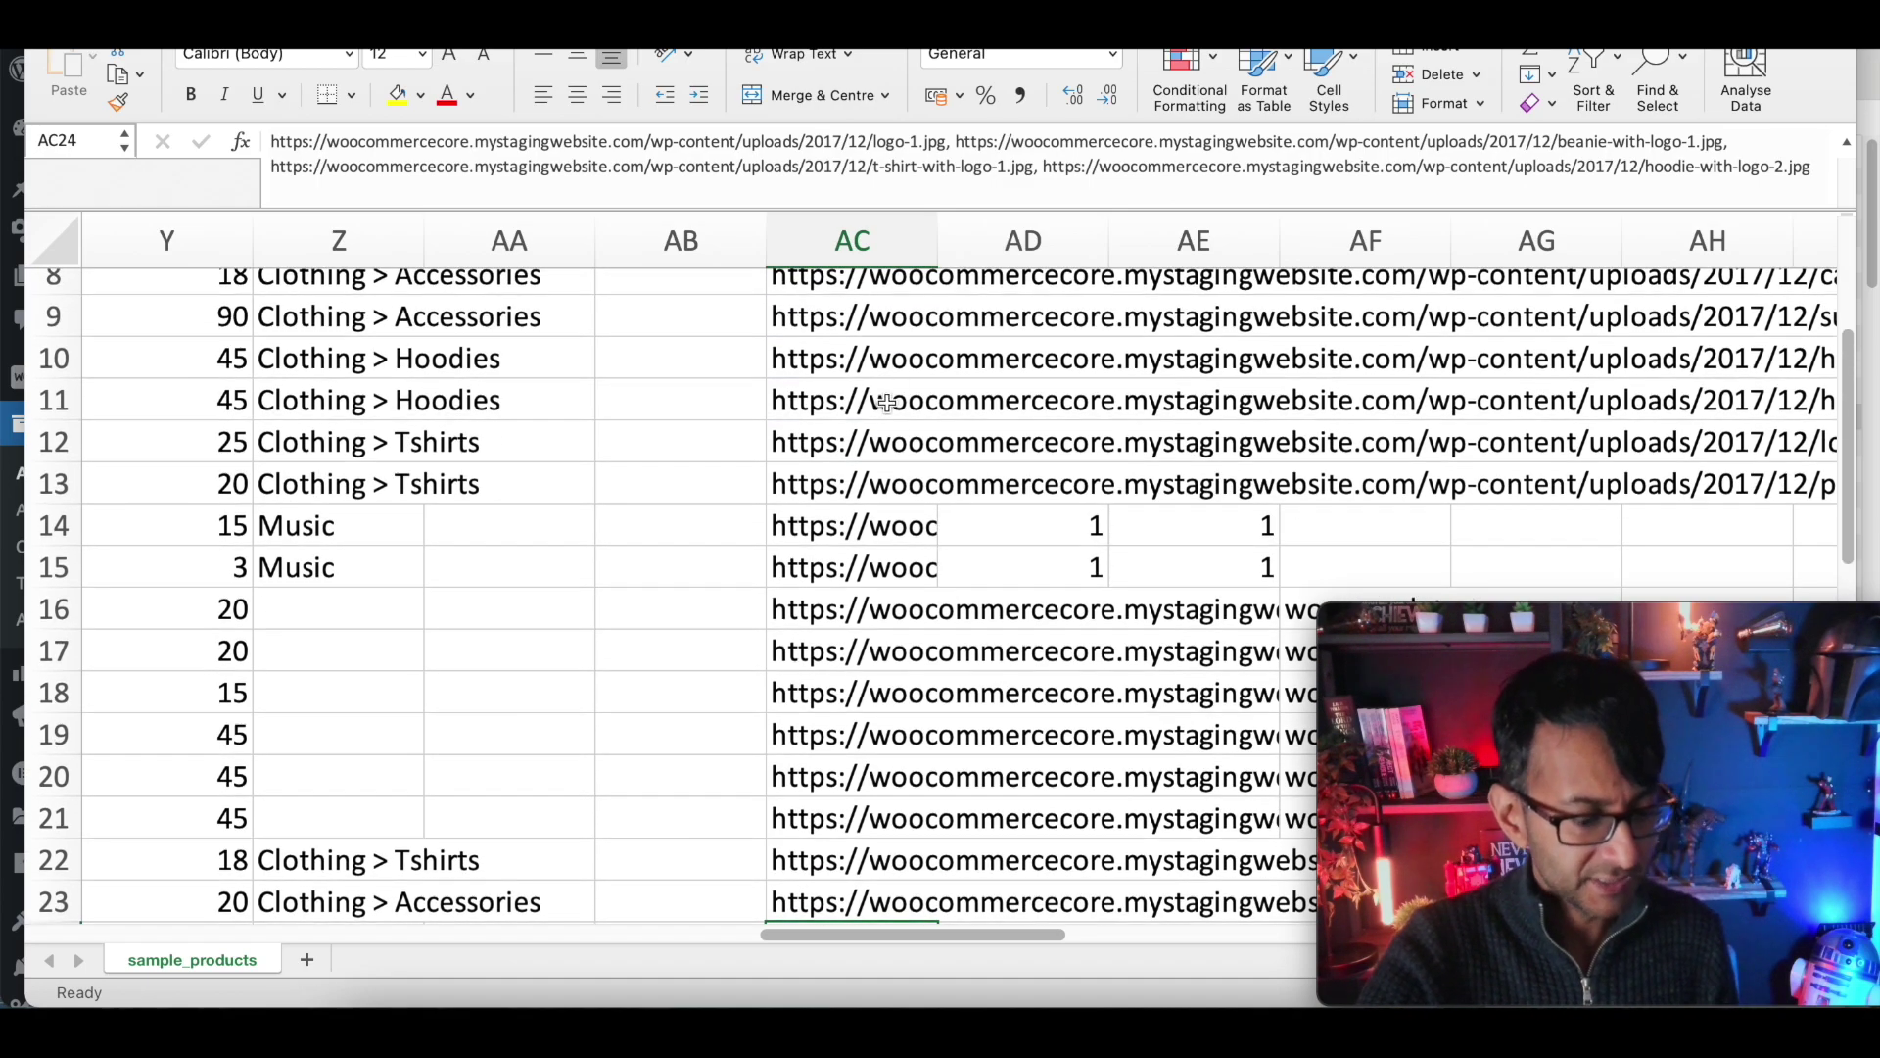
pyautogui.scroll(5, 893, 396)
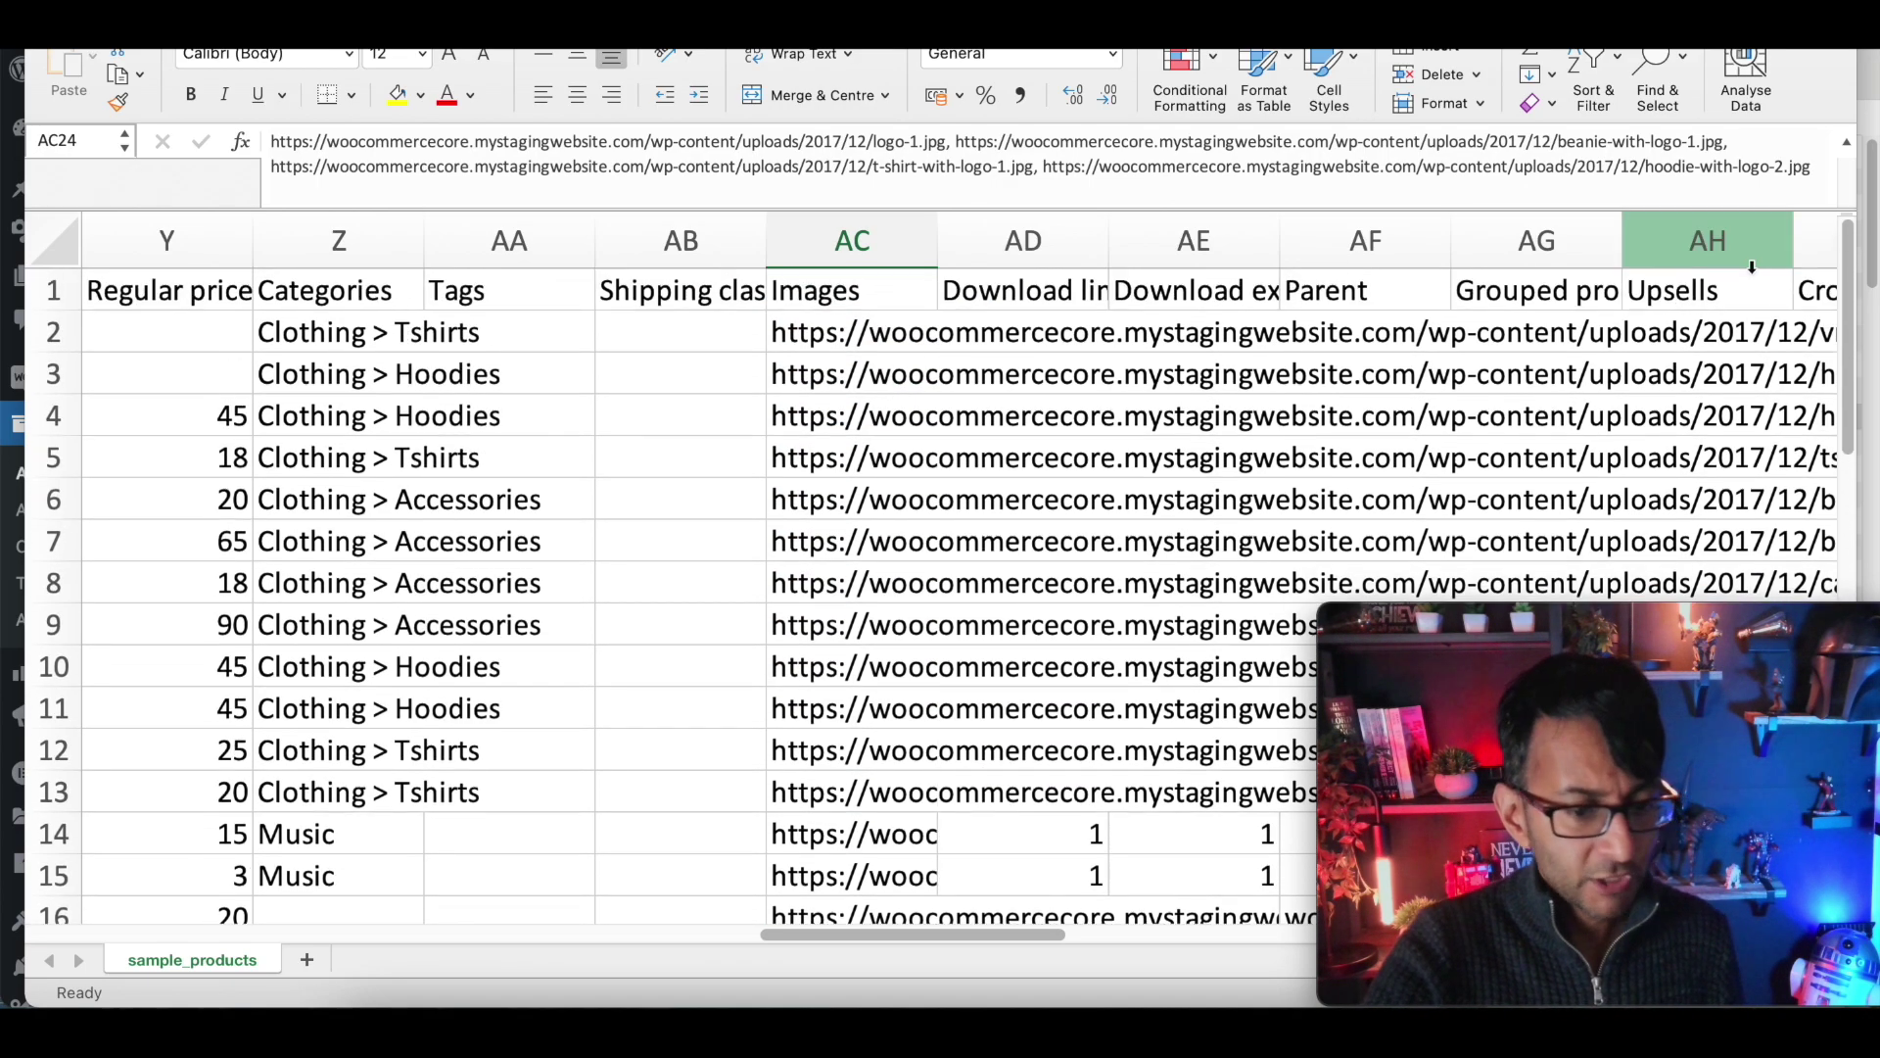
pyautogui.click(852, 337)
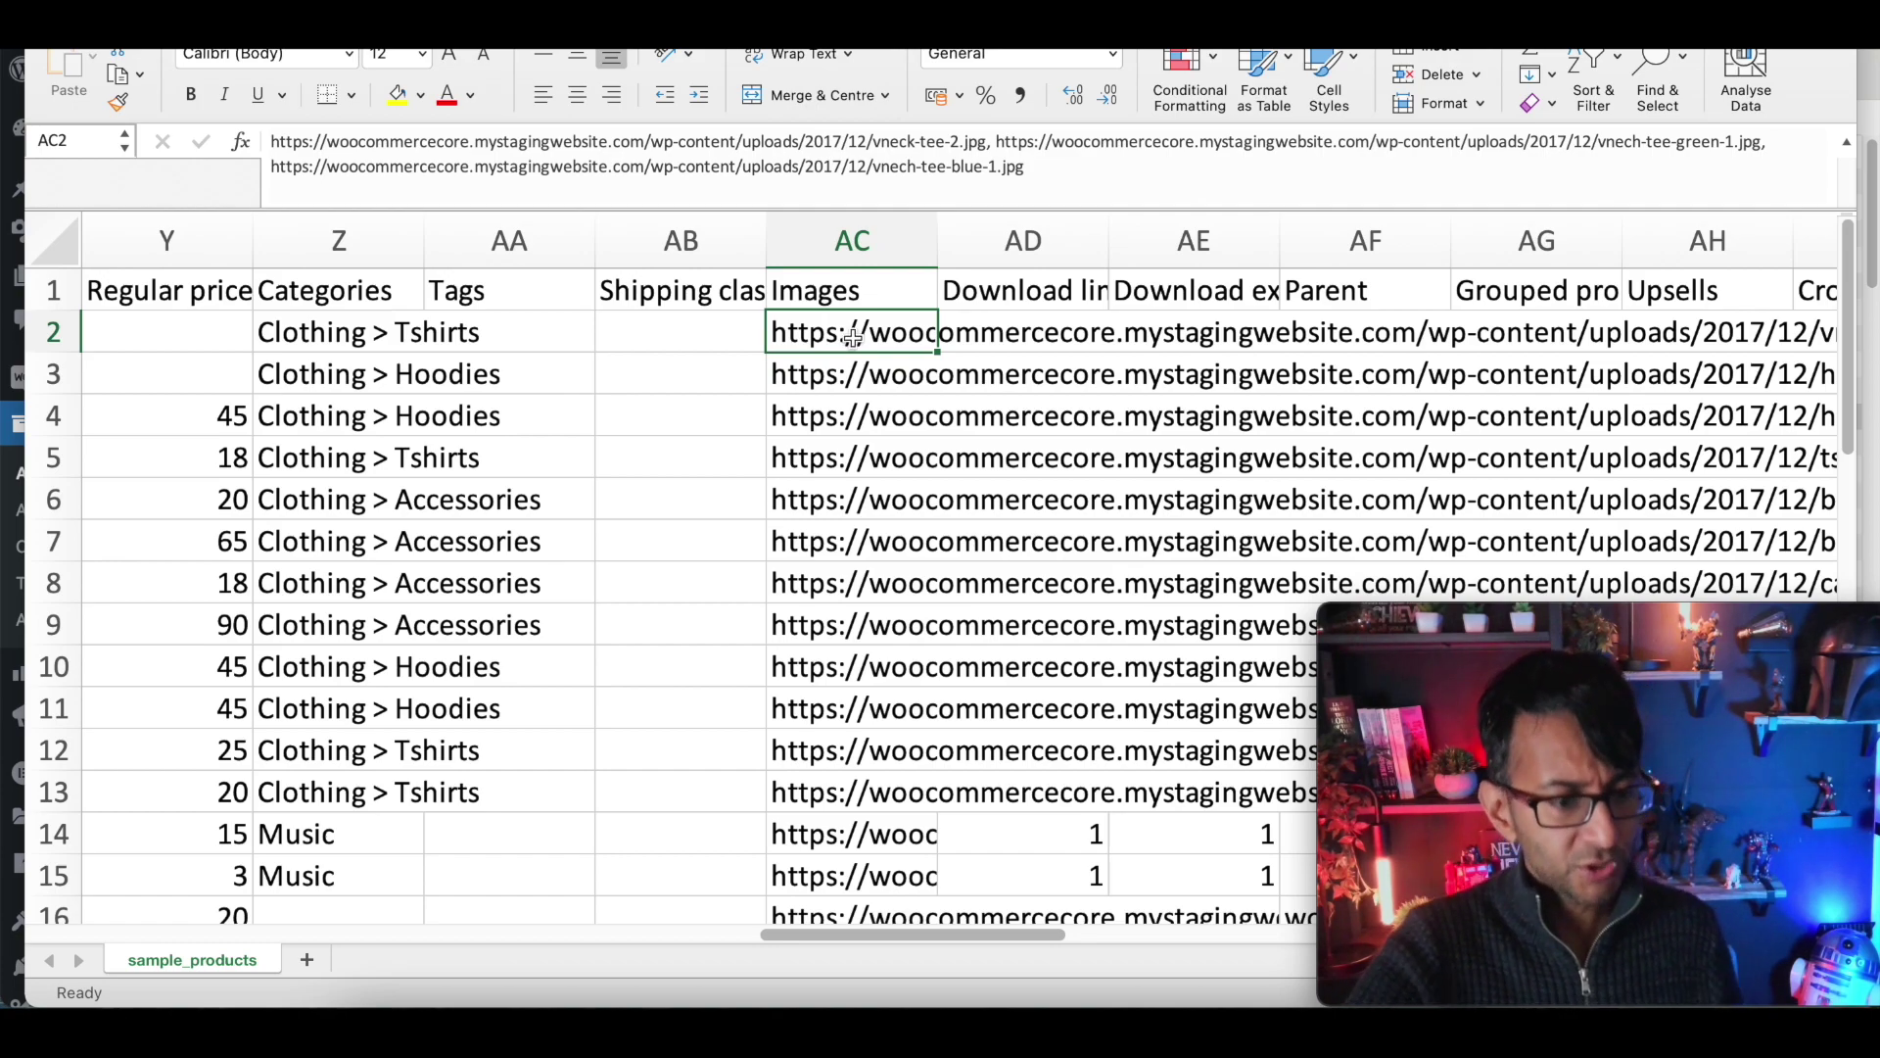
# Step: Examine the headings from Images through the download, Parent, grouped products, Upsells, Cross-sells and External URL columns
pyautogui.press('Right')
pyautogui.press('Right')
pyautogui.press('Right')
pyautogui.press('Right')
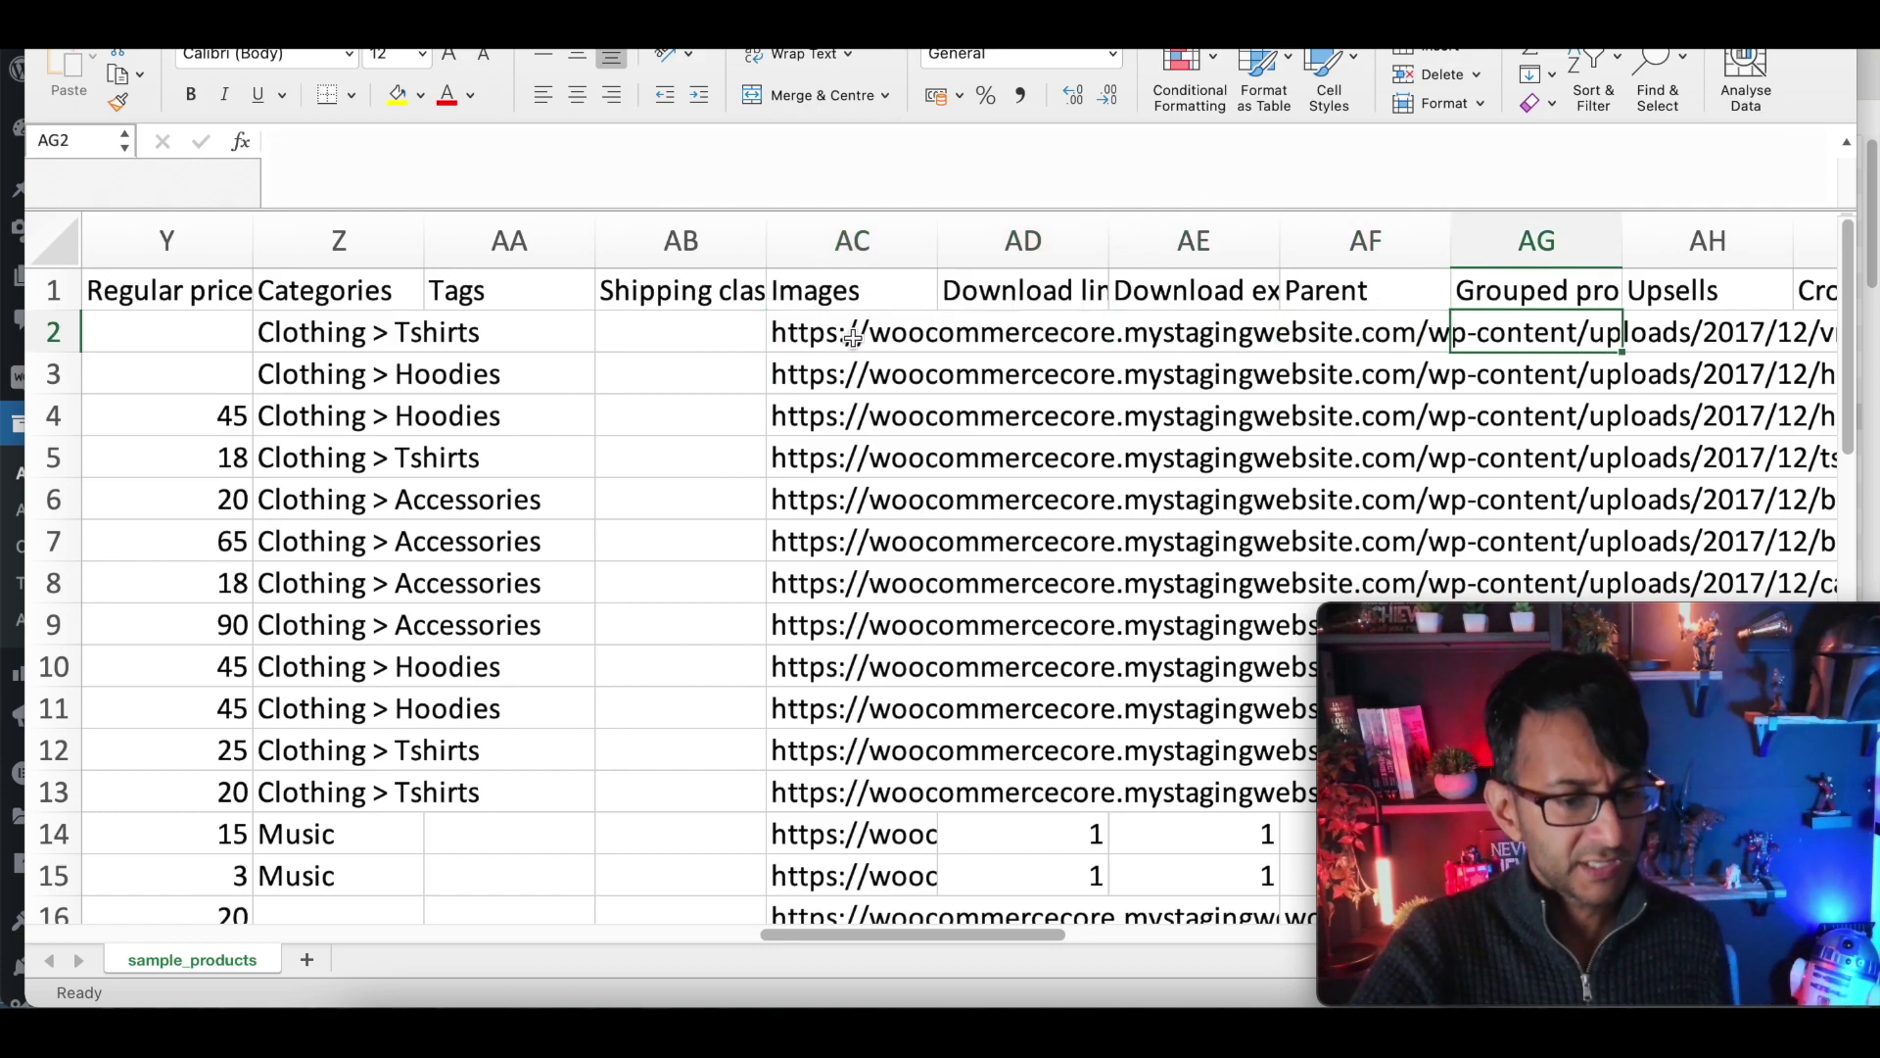
pyautogui.press('Up')
pyautogui.press('Left')
pyautogui.press('Left')
pyautogui.press('Left')
pyautogui.press('Left')
pyautogui.press('Right')
pyautogui.press('Right')
pyautogui.press('Right')
pyautogui.press('Right')
pyautogui.press('Right')
pyautogui.press('Right')
pyautogui.press('Right')
pyautogui.press('Right')
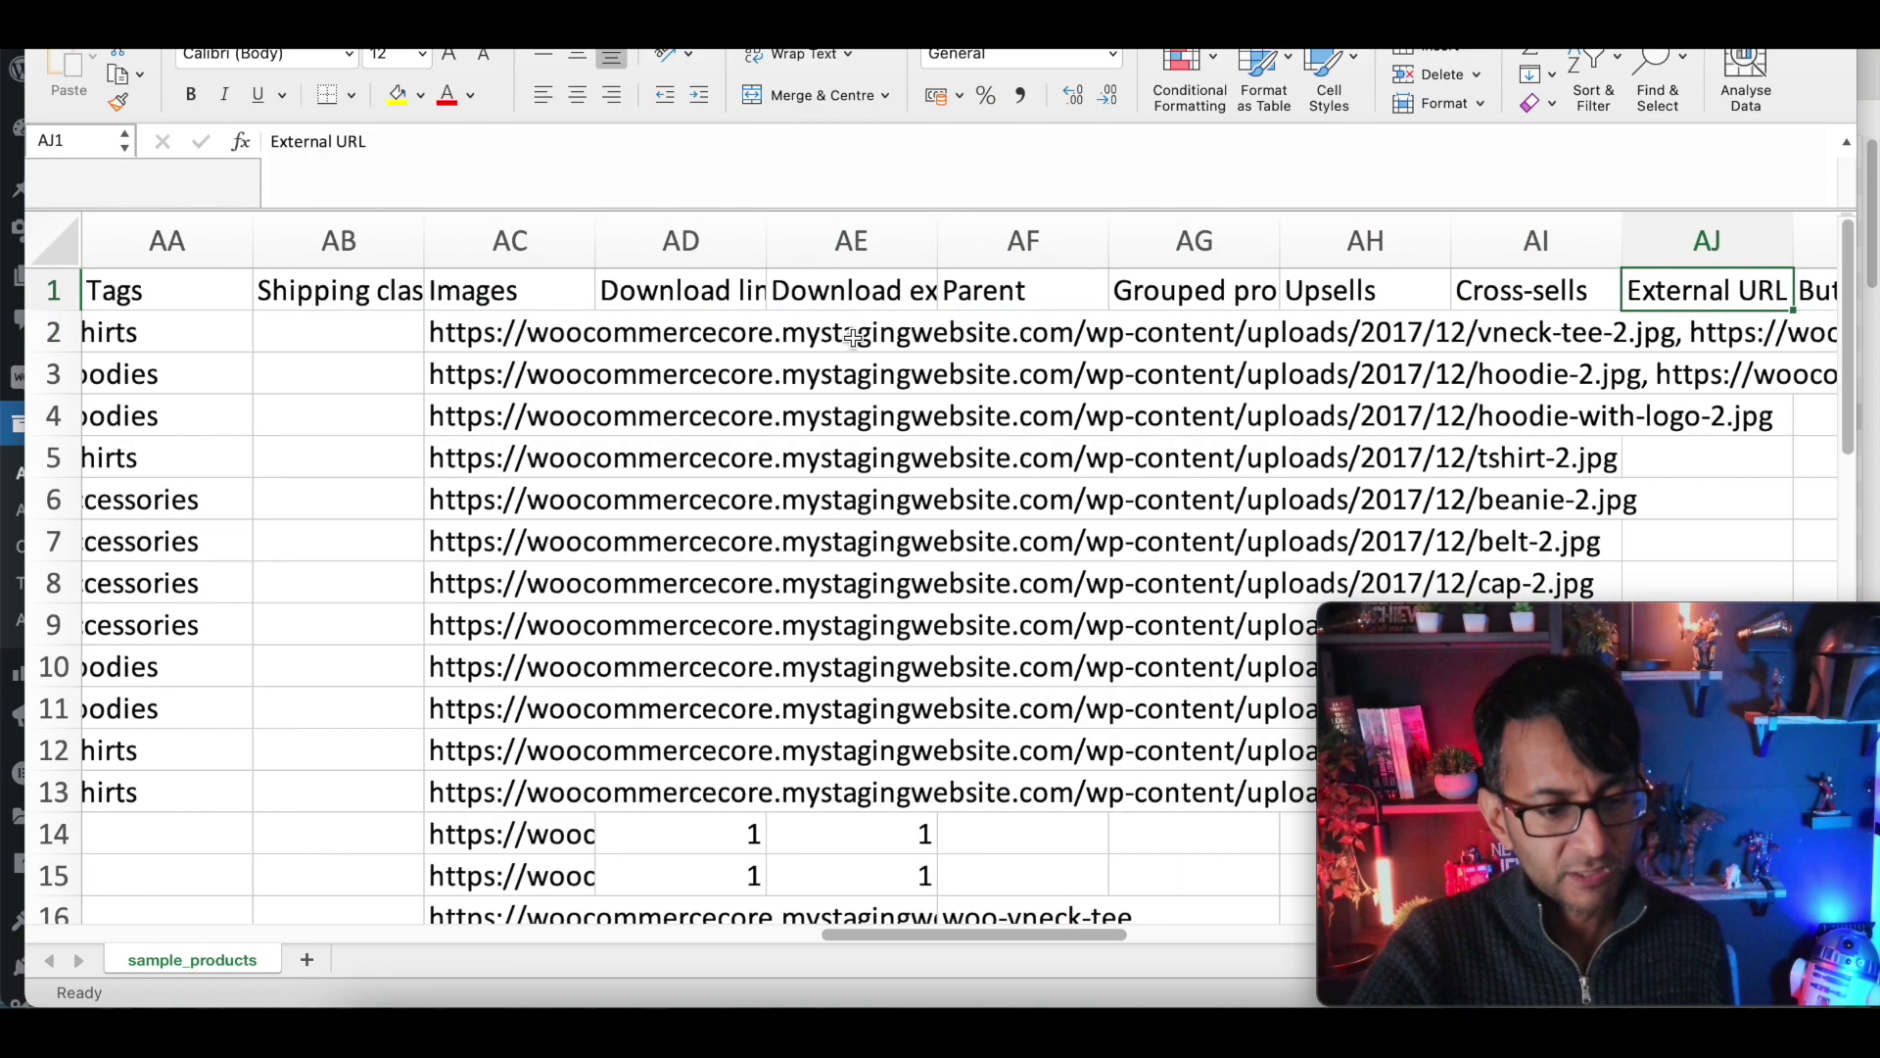
pyautogui.press('Left')
pyautogui.press('Left')
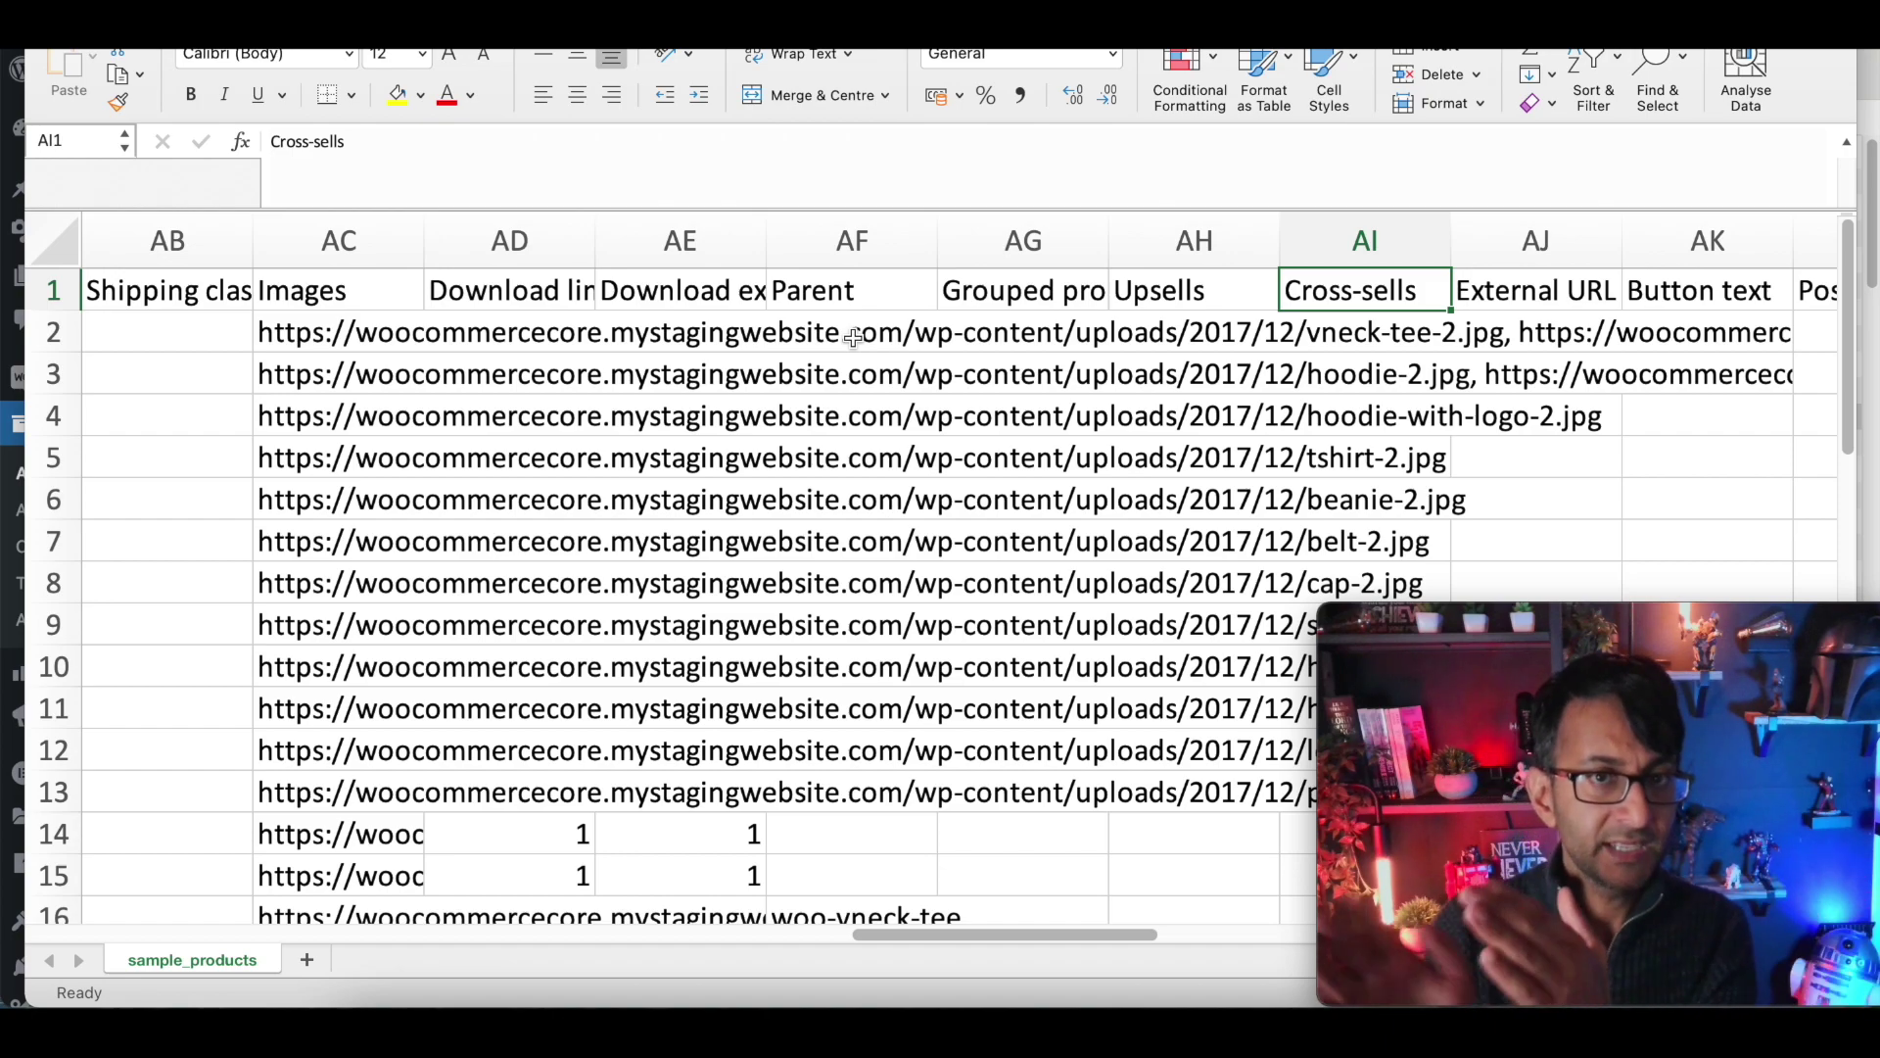
# Step: Examine the row 1 headings from External URL through Button text and Position to the first attribute columns
pyautogui.press('Right')
pyautogui.press('Right')
pyautogui.press('Right')
pyautogui.press('Right')
pyautogui.press('Right')
pyautogui.press('Right')
pyautogui.press('Right')
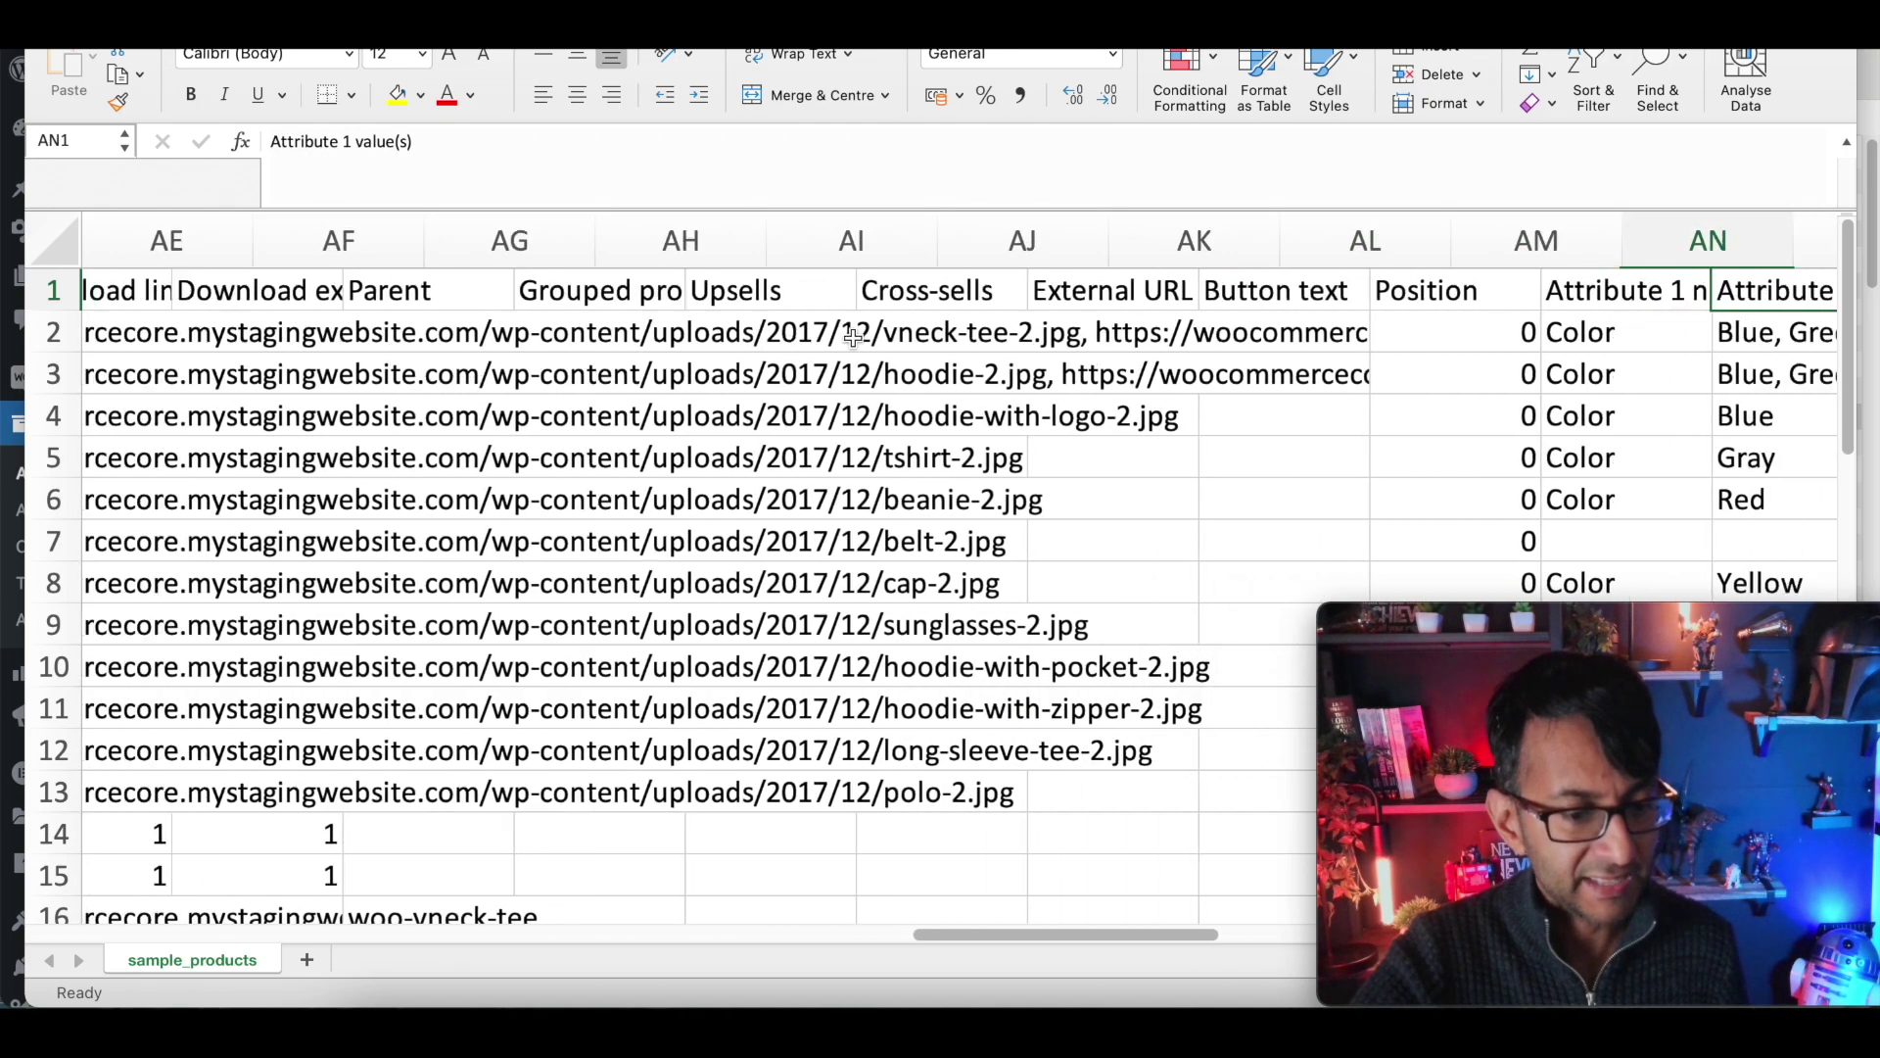
pyautogui.press('Left')
pyautogui.press('Left')
pyautogui.press('Left')
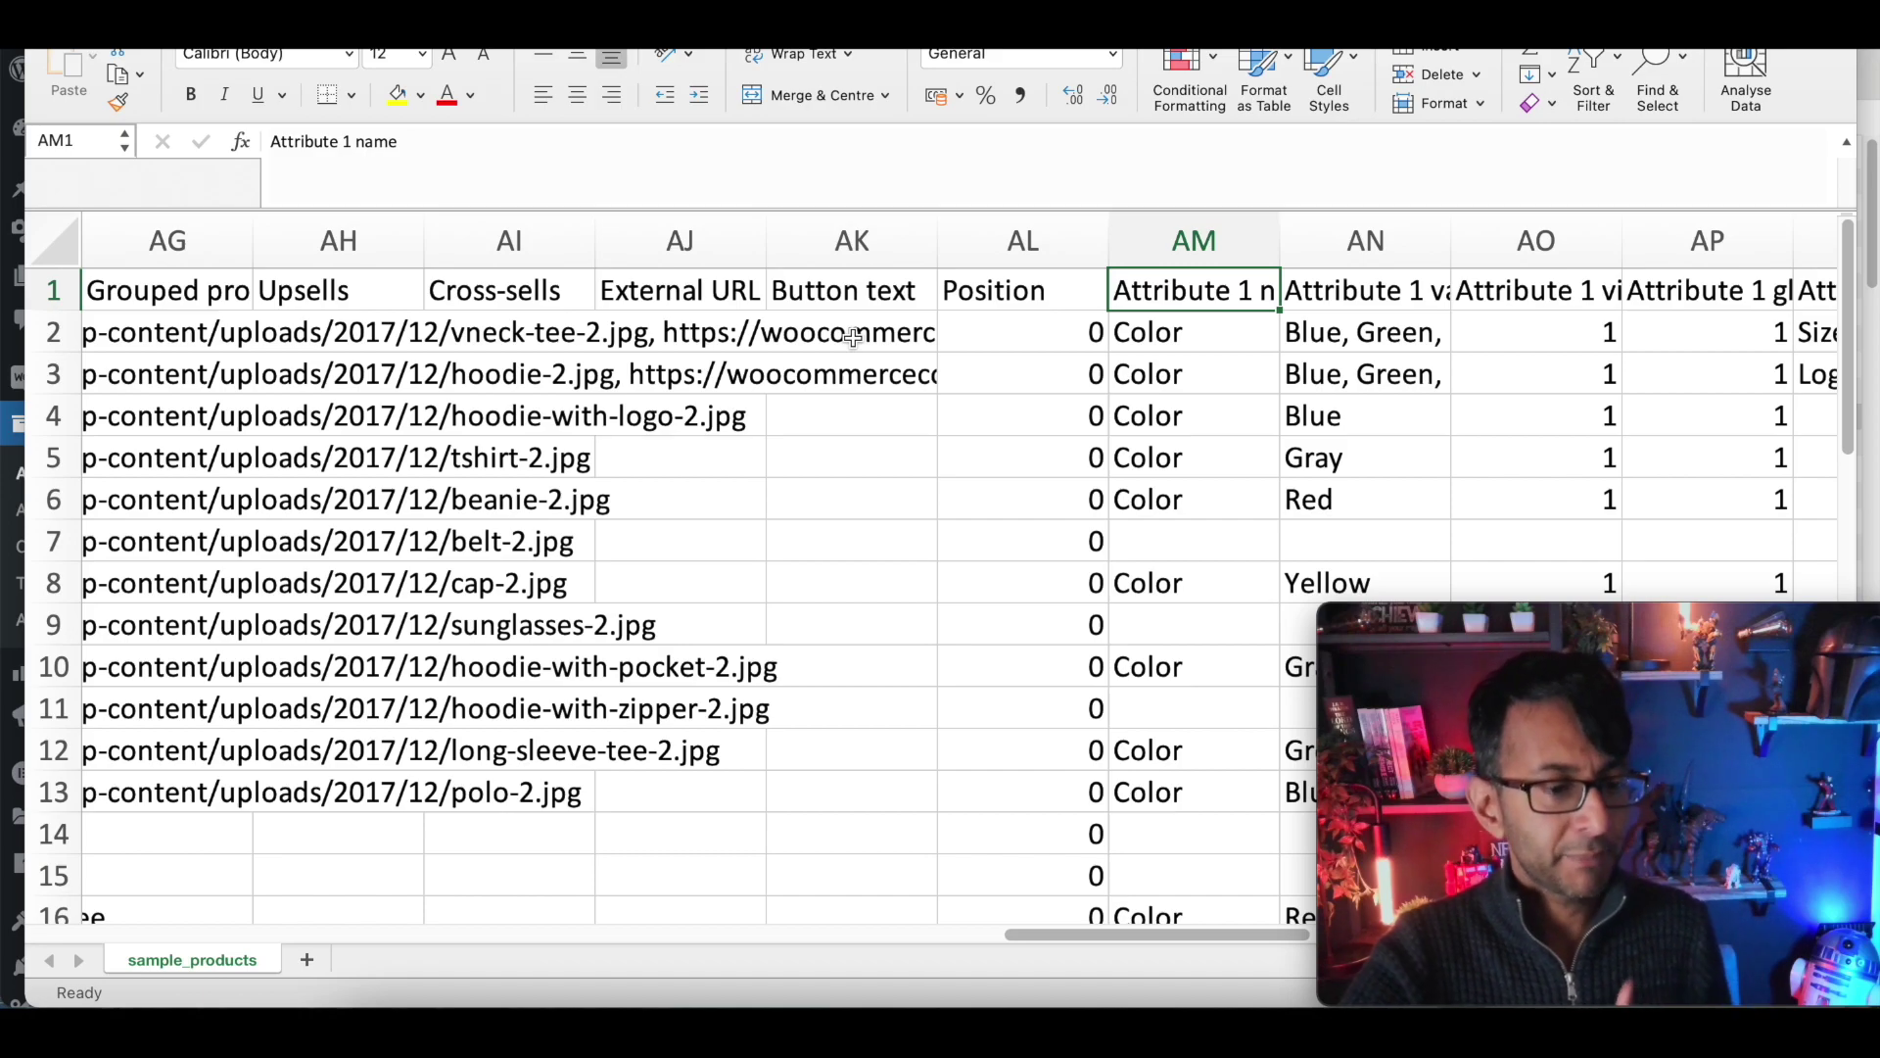
# Step: Compare the Attribute 1 name, value(s), visible and global headings with the entries in row 2
pyautogui.press('Right')
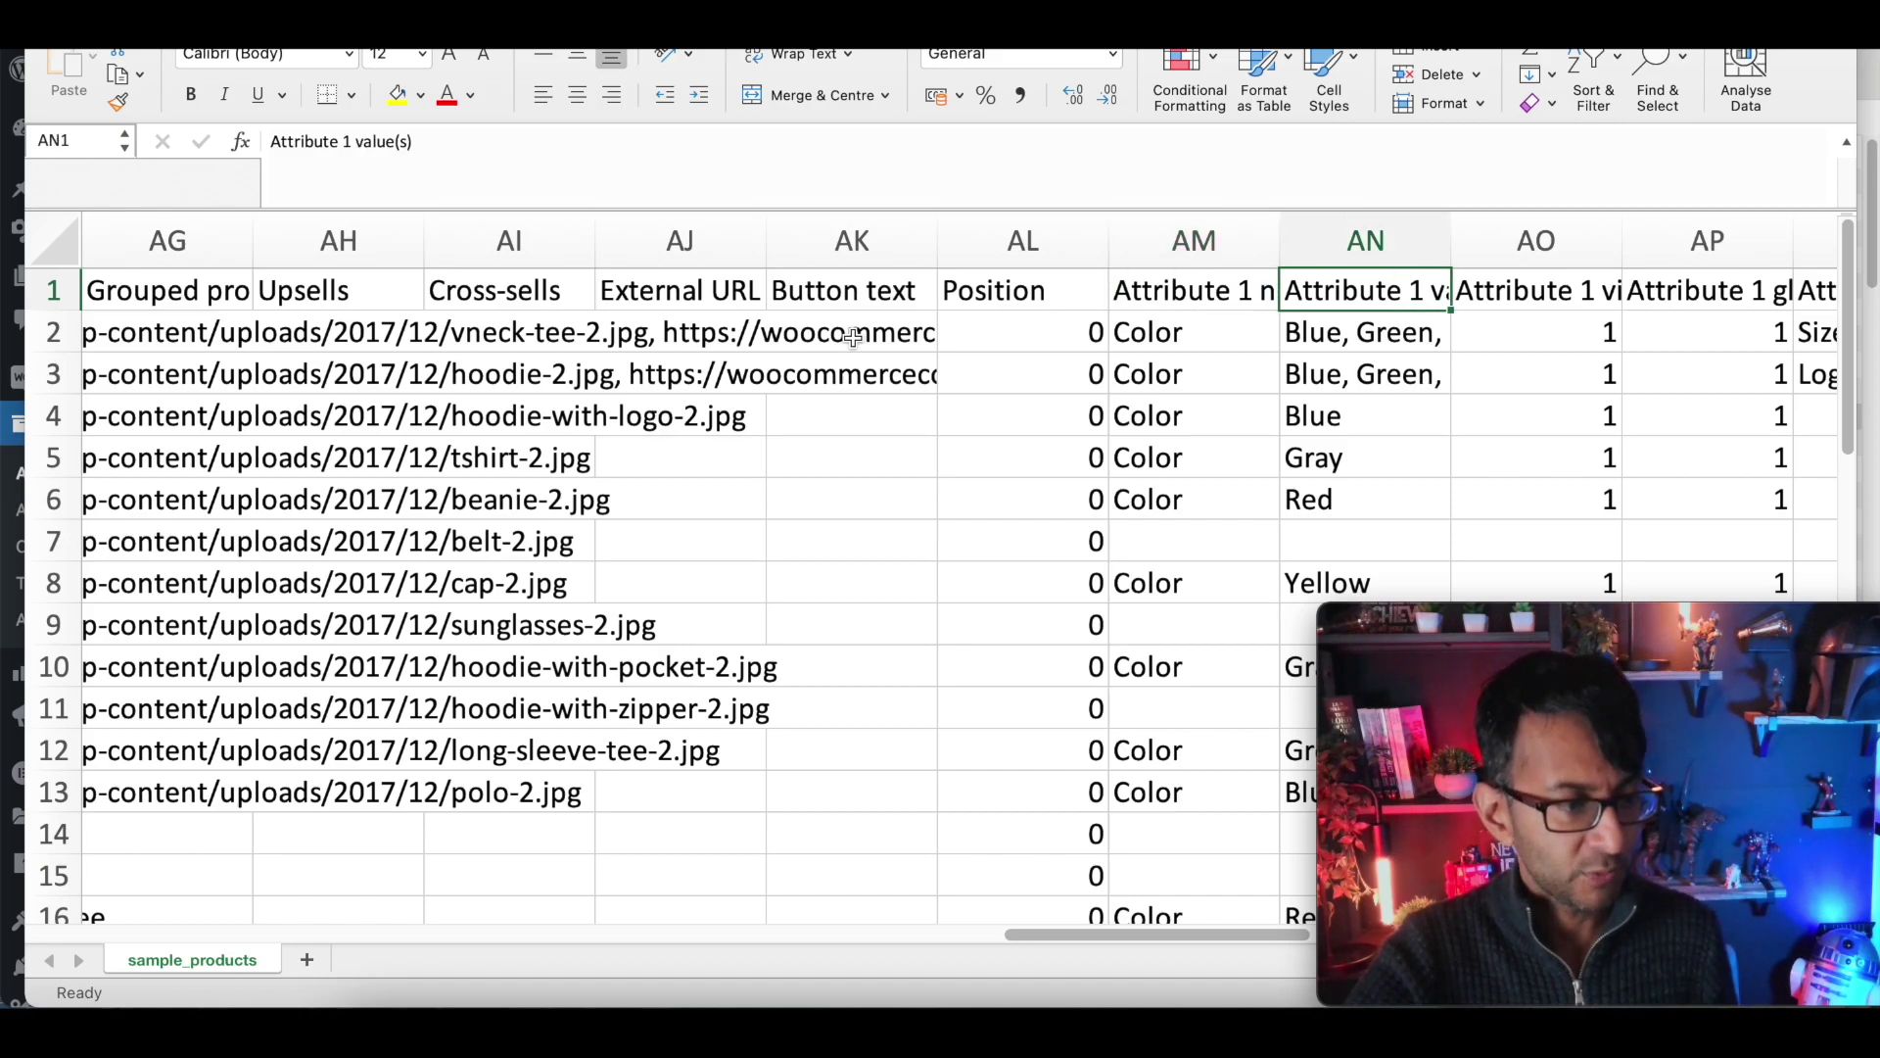
pyautogui.press('Left')
pyautogui.press('Down')
pyautogui.press('Right')
pyautogui.press('Right')
pyautogui.press('Up')
pyautogui.press('Down')
pyautogui.press('Right')
pyautogui.press('Up')
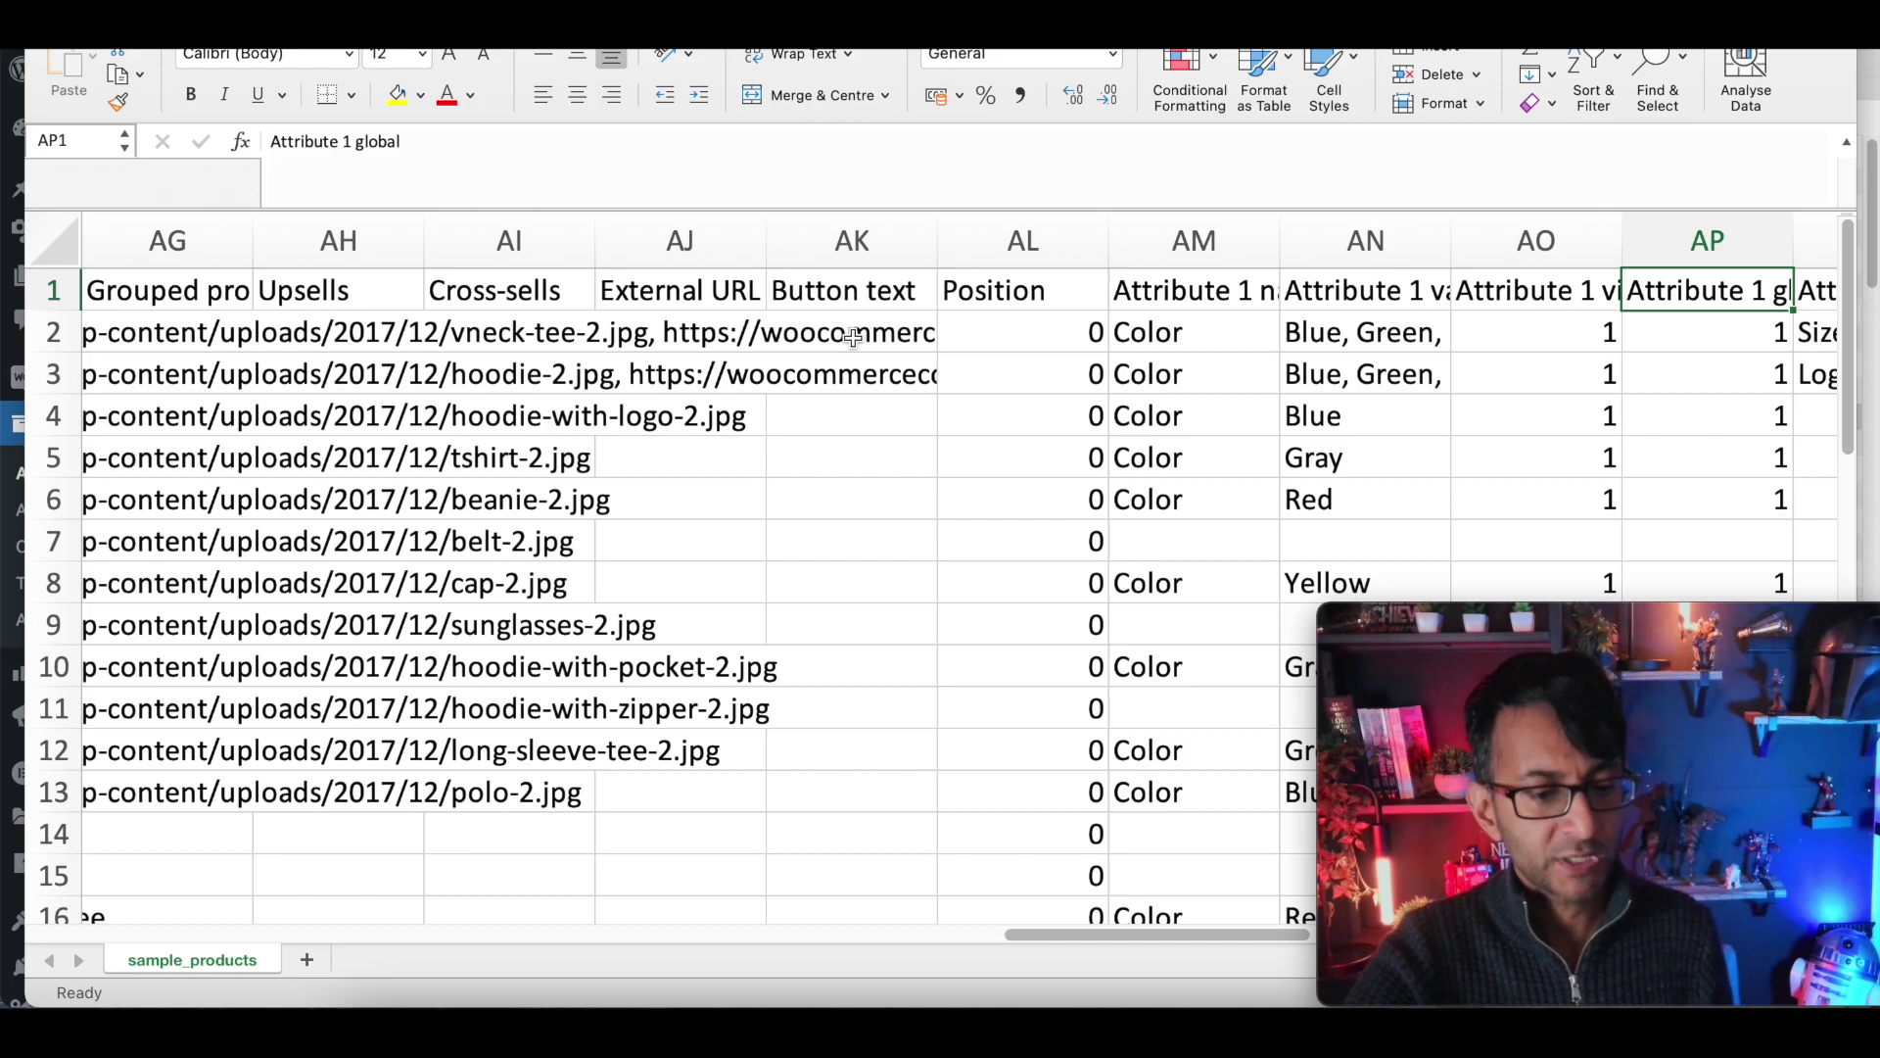
# Step: Examine the Attribute 2 name, value, visible and global columns for rows 2 and 3, and the adjoining Meta column
pyautogui.press('Right')
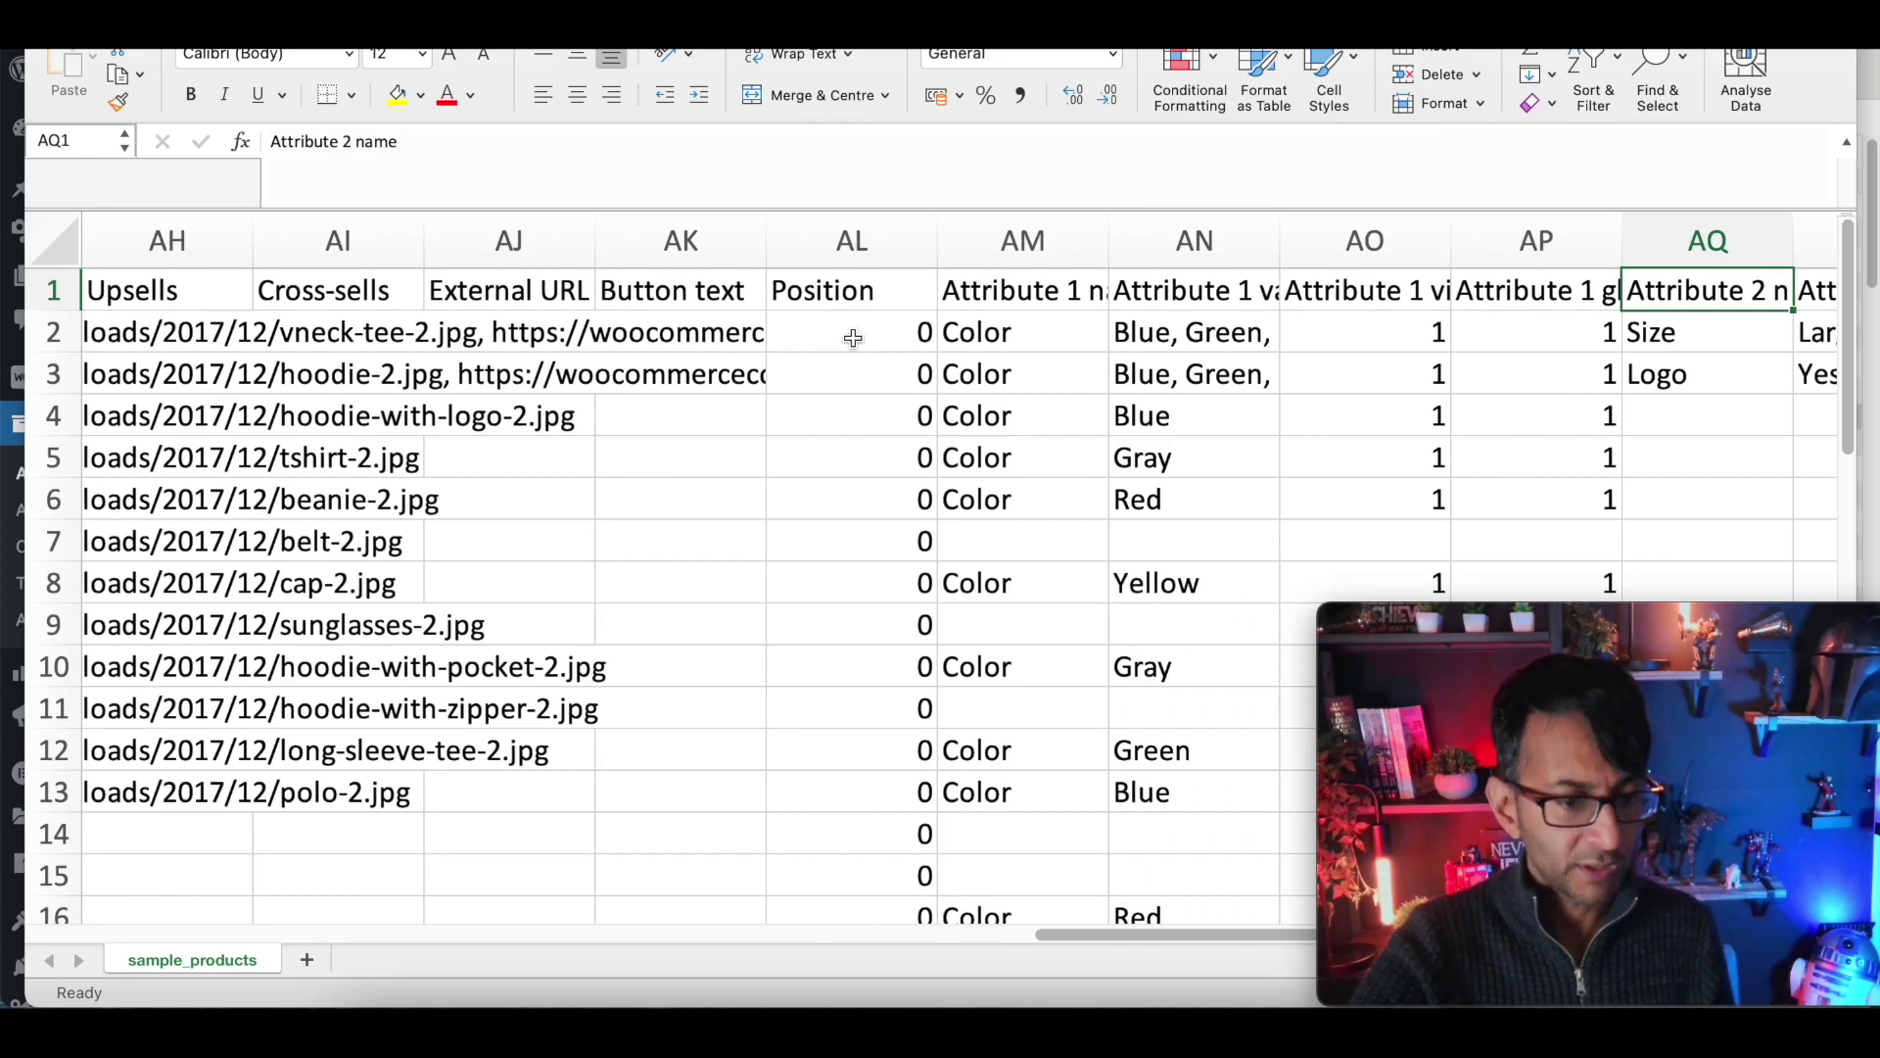
pyautogui.press('Down')
pyautogui.press('Down')
pyautogui.press('Right')
pyautogui.press('Right')
pyautogui.press('Left')
pyautogui.press('Up')
pyautogui.press('Right')
pyautogui.press('Right')
pyautogui.press('Right')
pyautogui.press('Right')
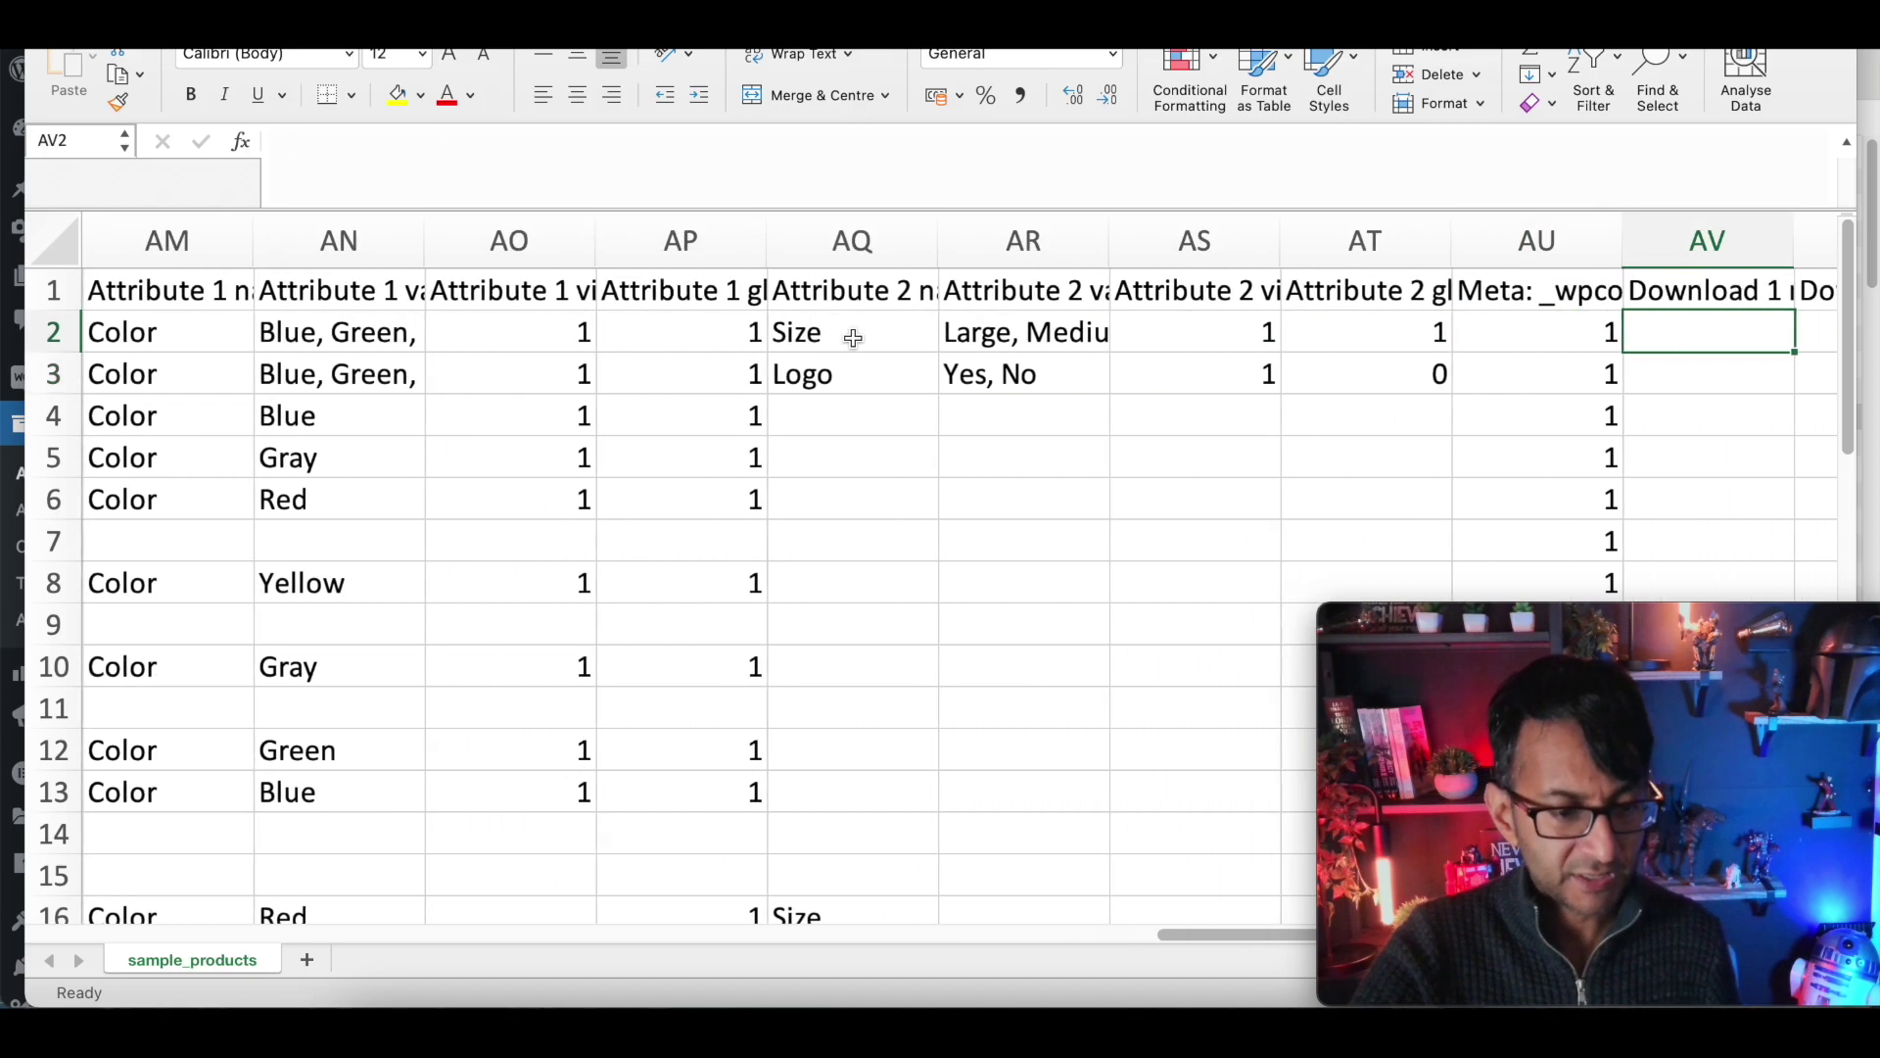
pyautogui.press('Left')
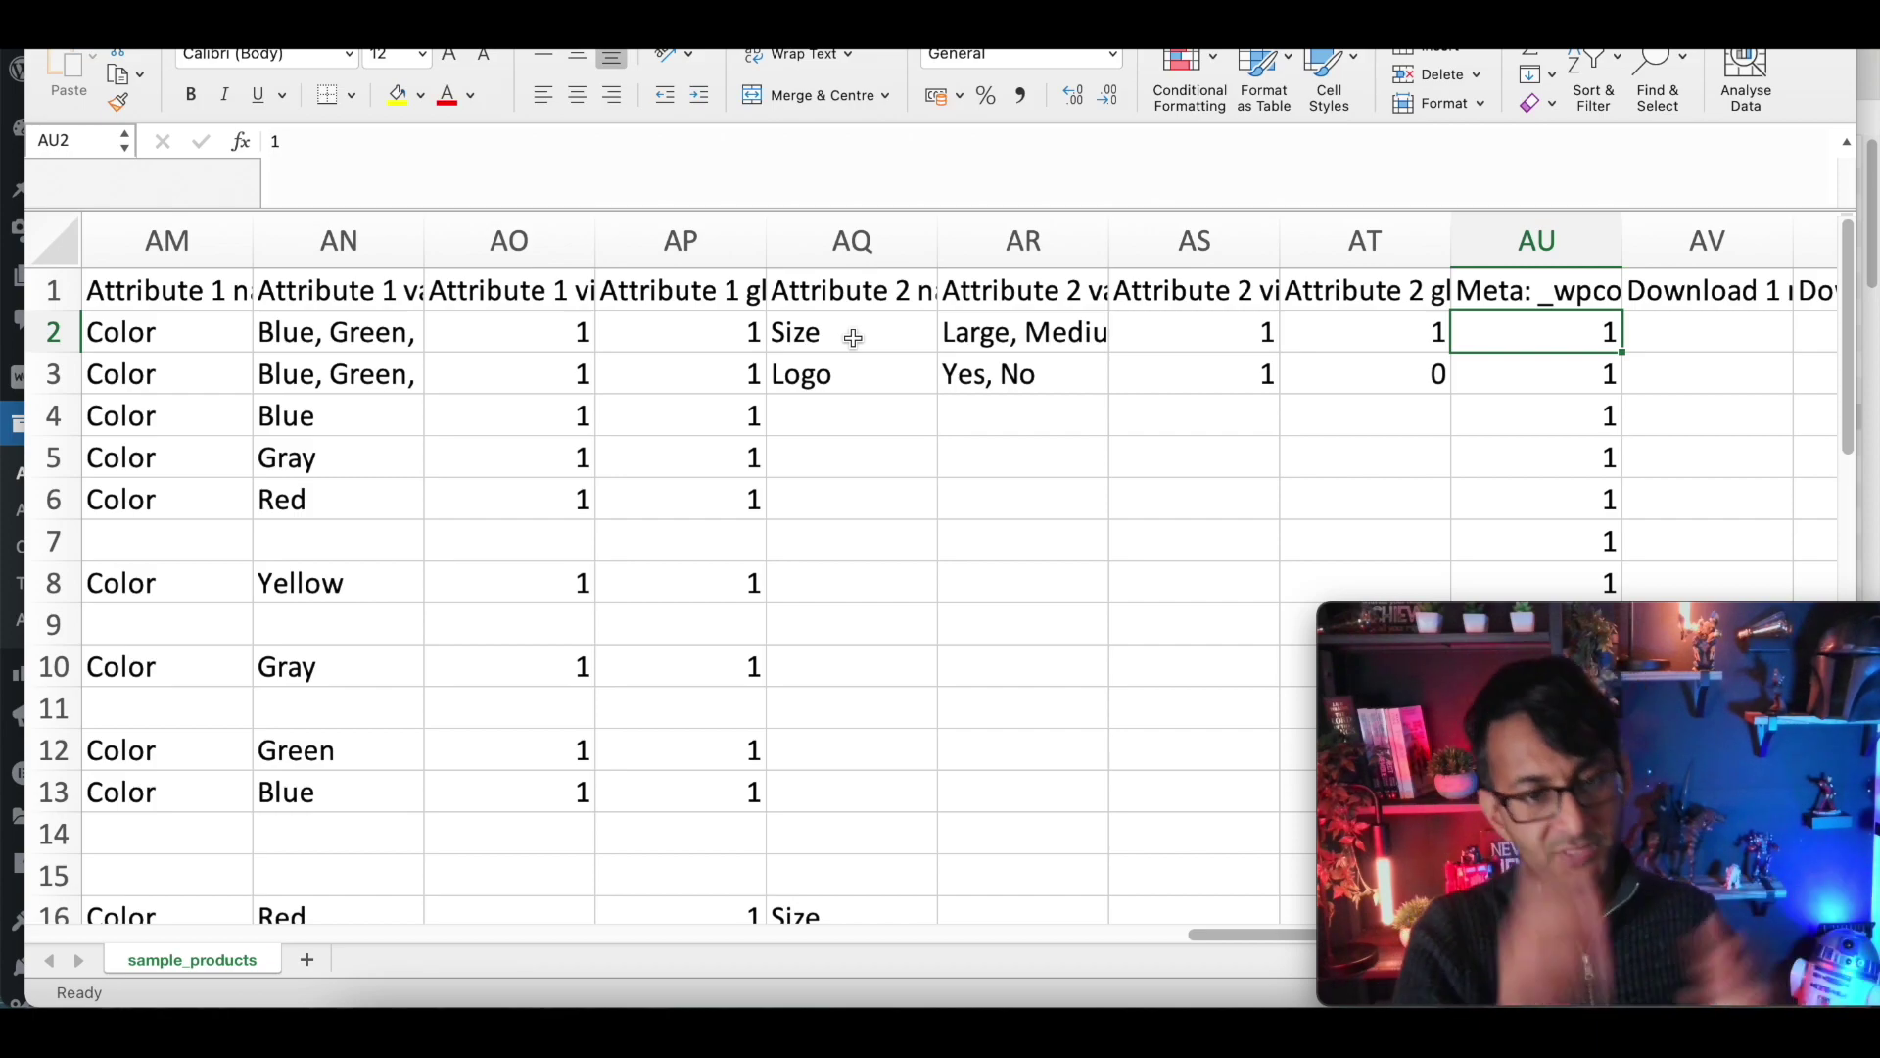
# Step: Examine the Download 1 and Download 2 name and URL columns, inspecting the download entries in rows 14 and 15
pyautogui.press('Right')
pyautogui.press('Right')
pyautogui.press('Right')
pyautogui.press('Right')
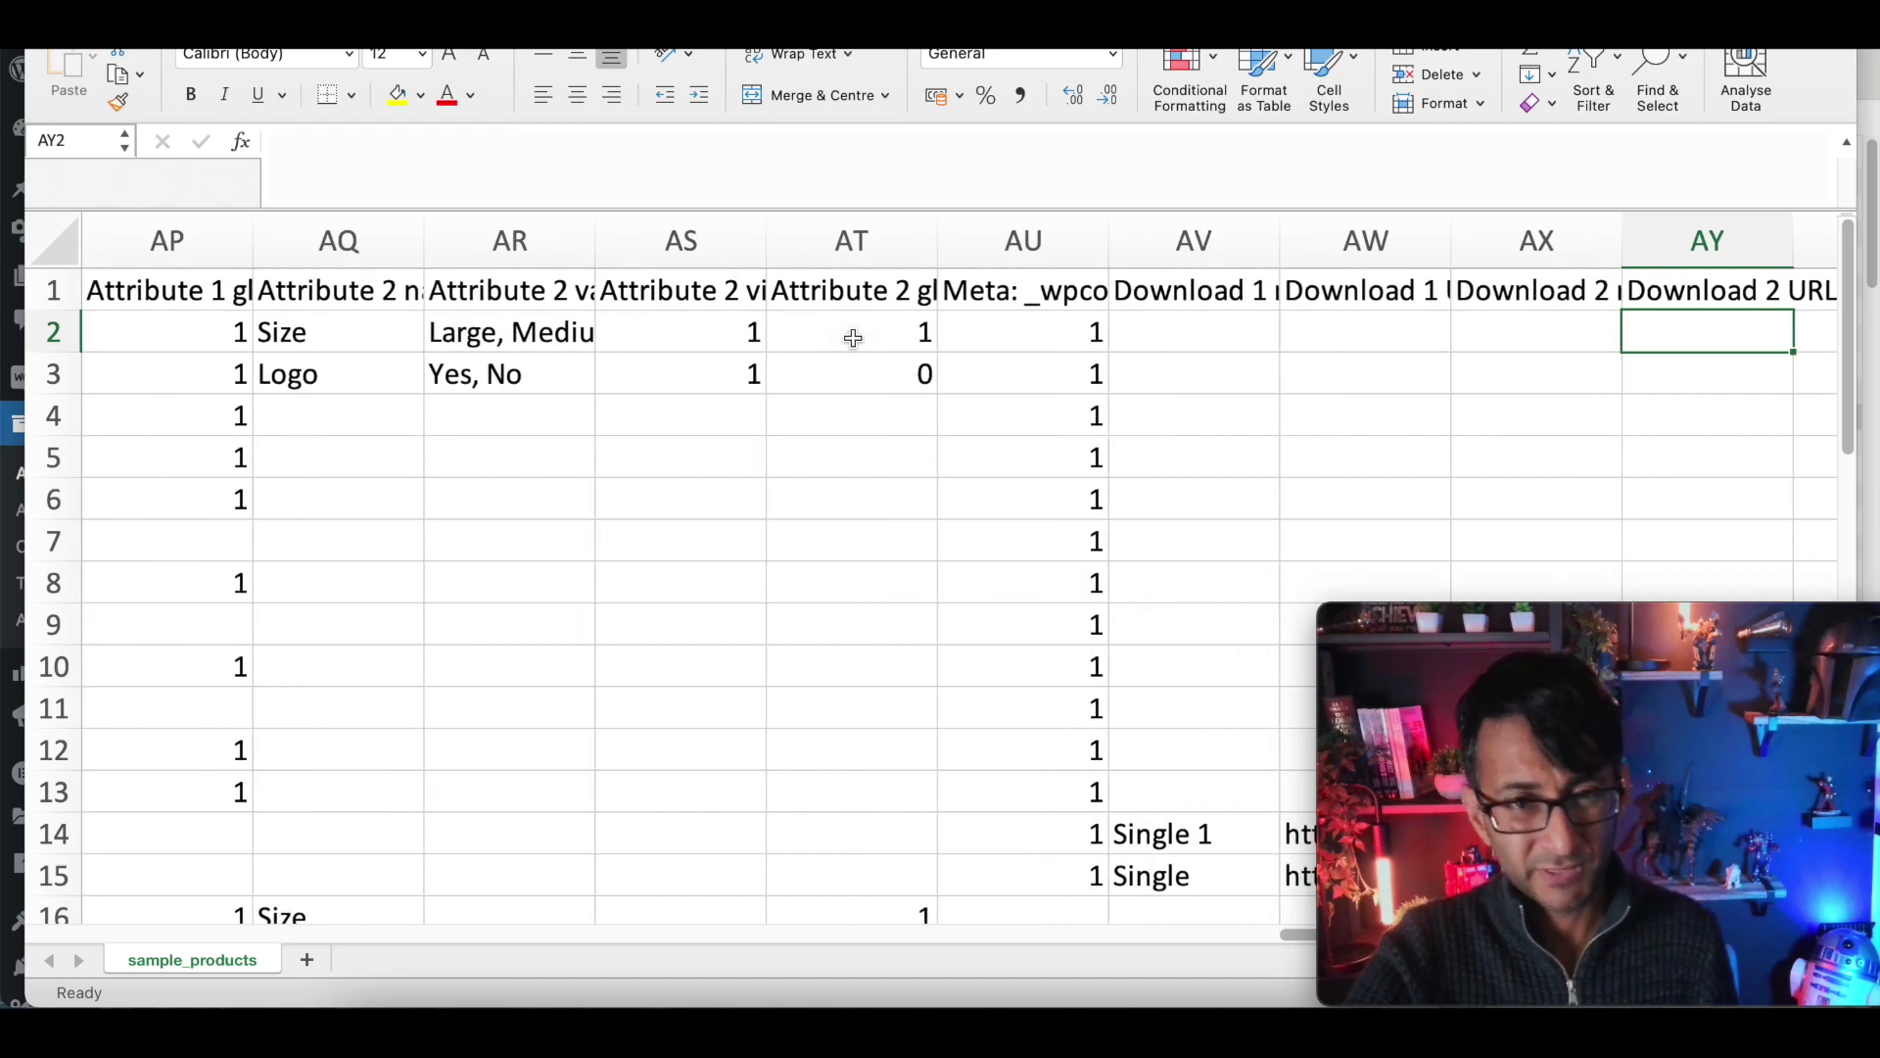
pyautogui.press('Right')
pyautogui.press('Right')
pyautogui.press('Right')
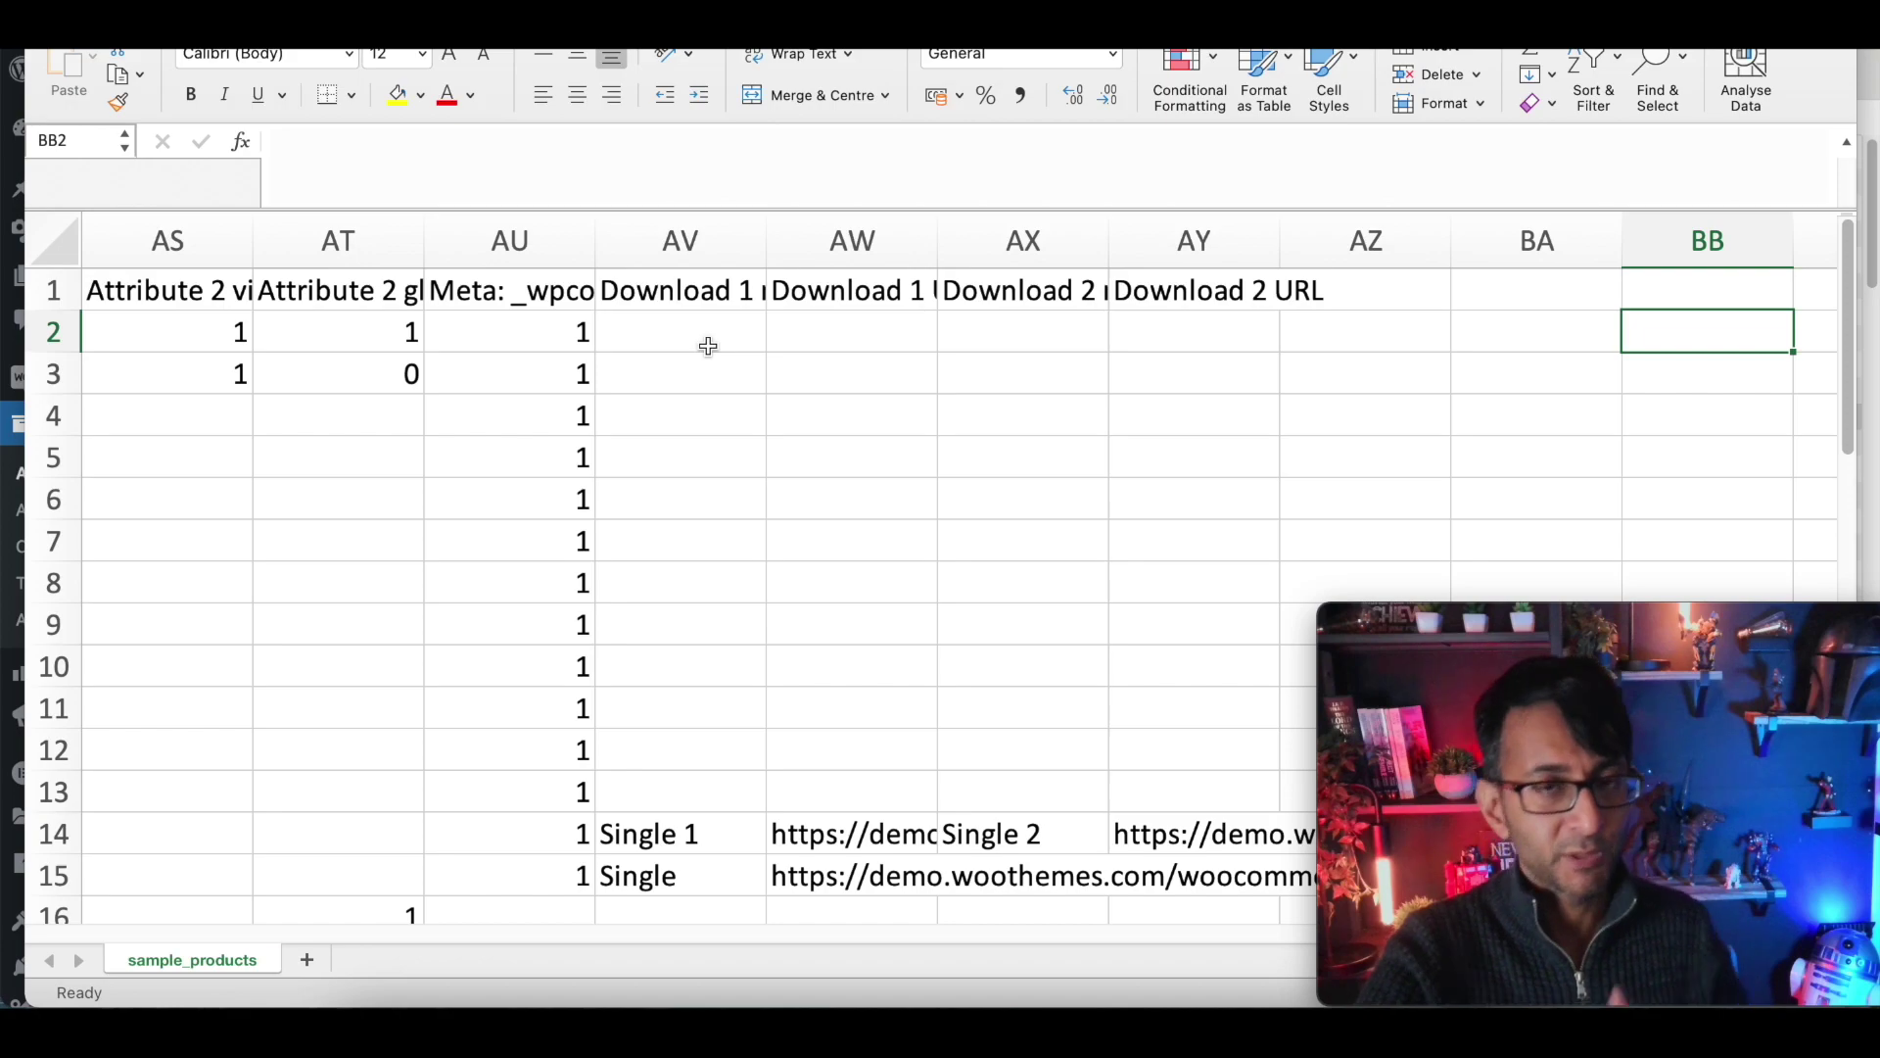
pyautogui.click(700, 843)
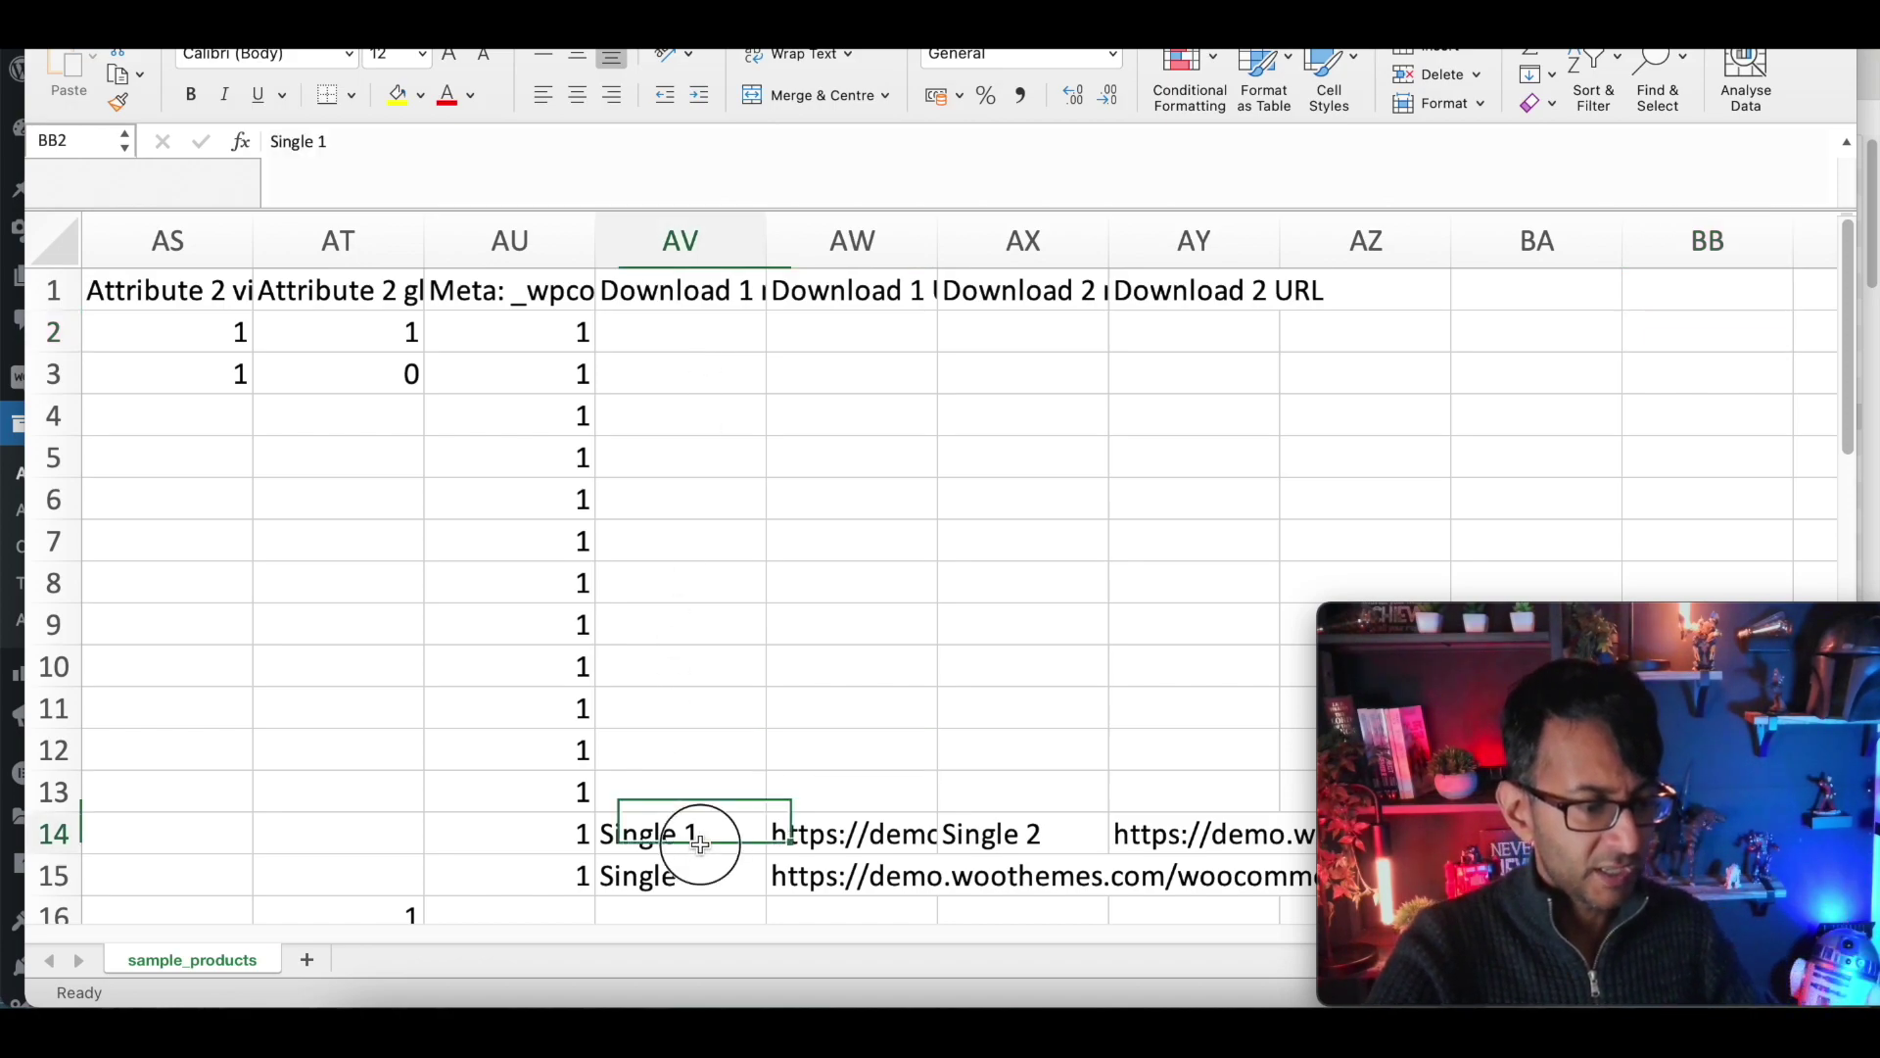
pyautogui.click(699, 874)
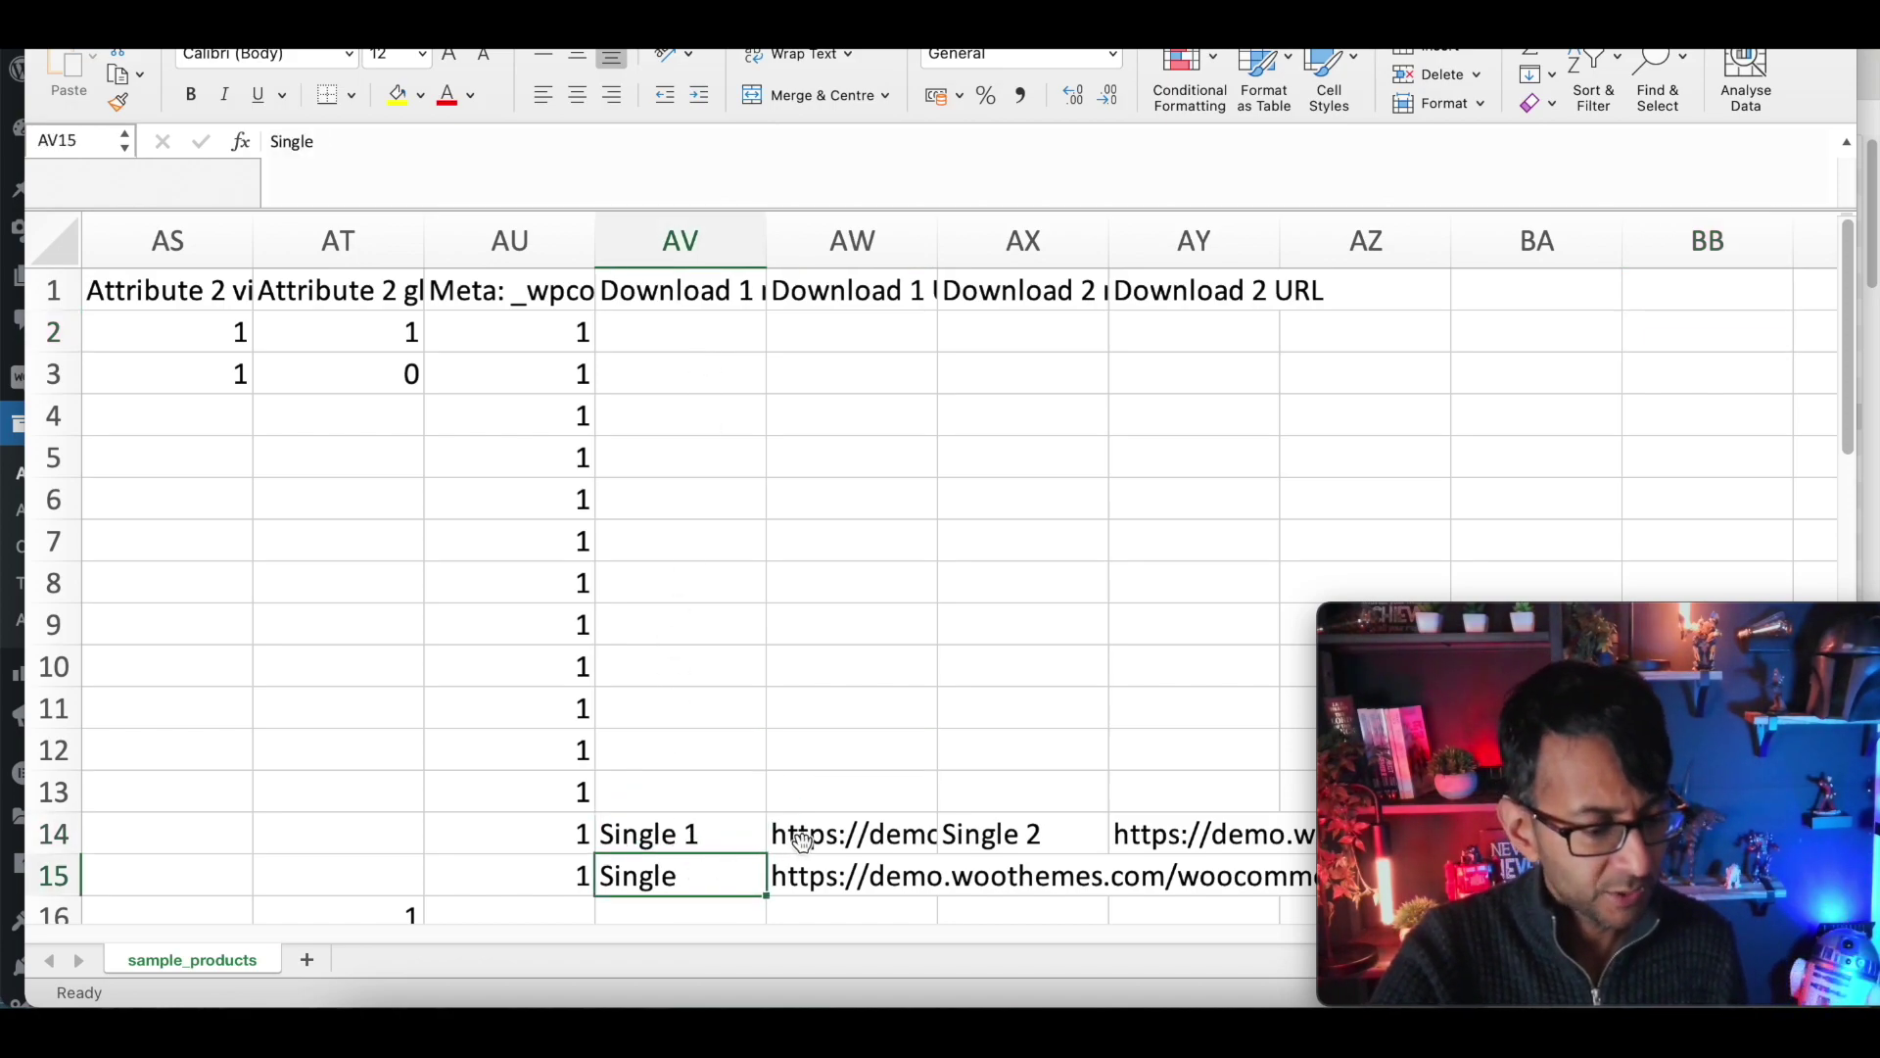
pyautogui.click(842, 839)
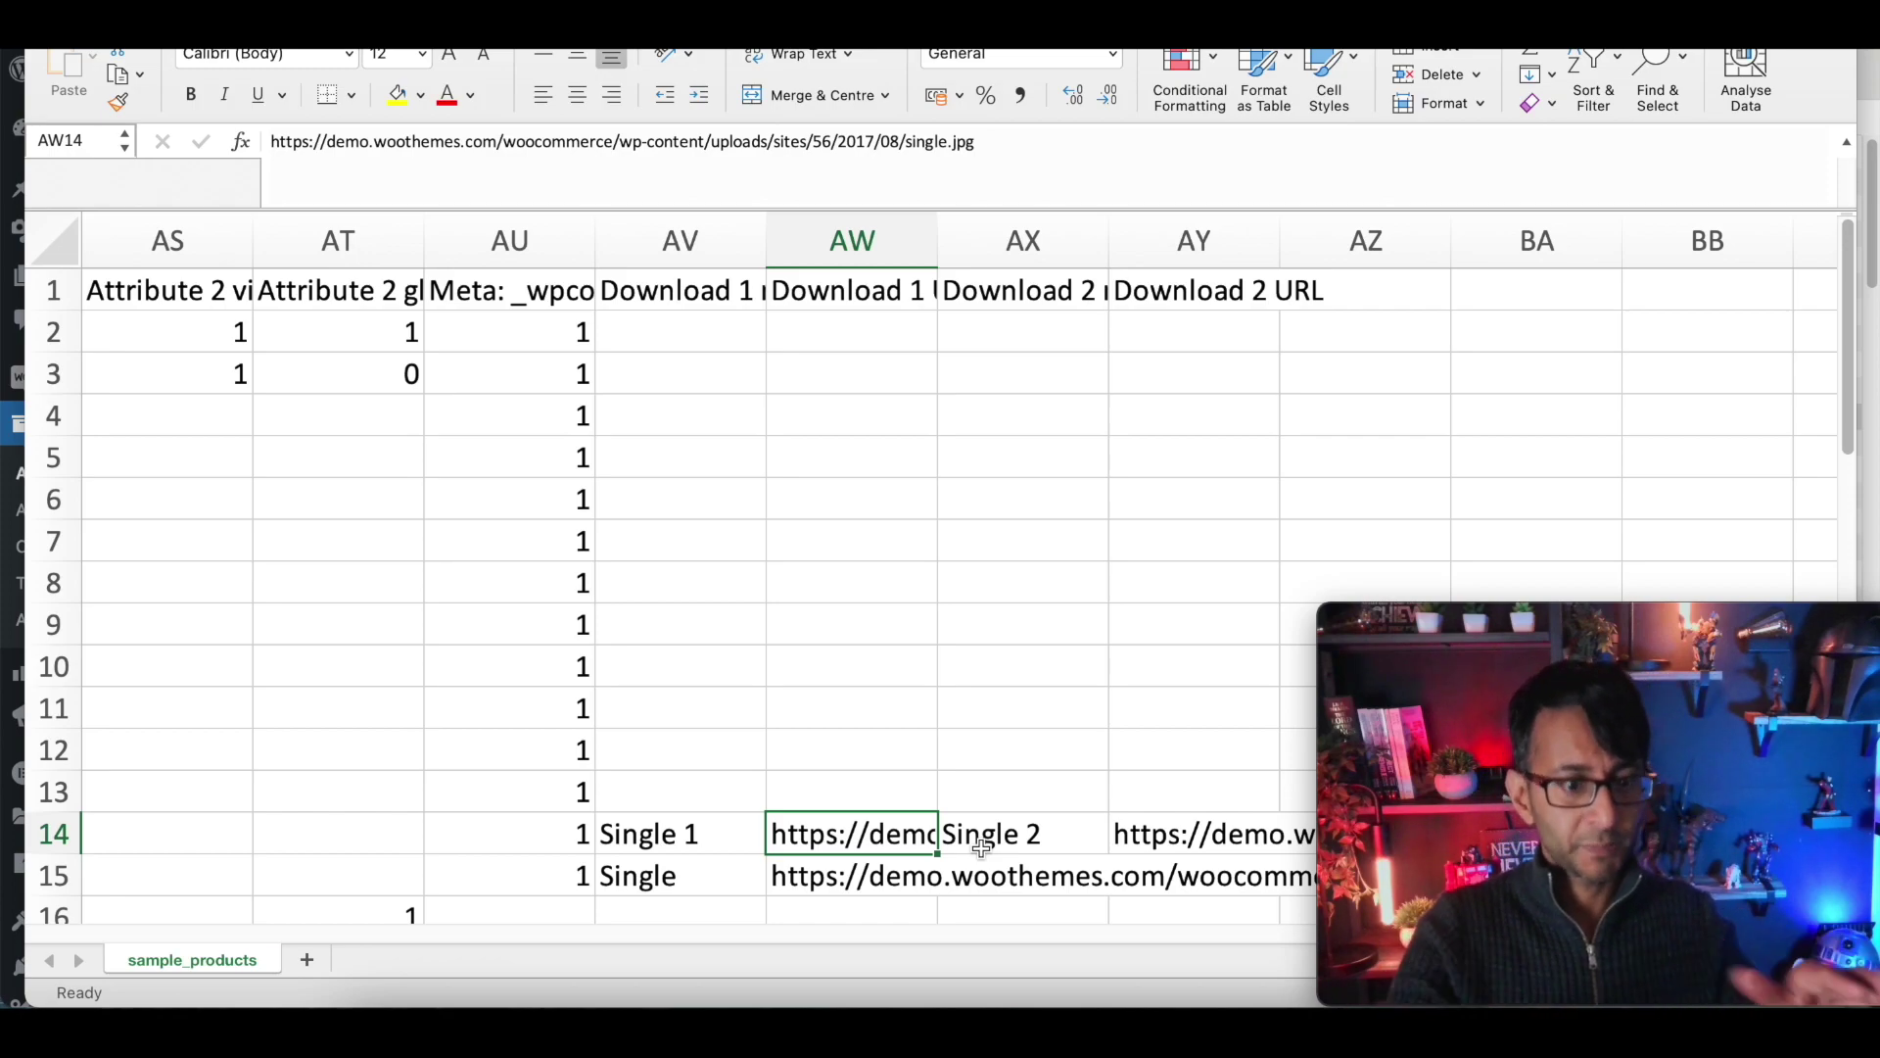
# Step: Return to the sheet's first columns and review the product rows from the headings down to the last product
pyautogui.click(854, 624)
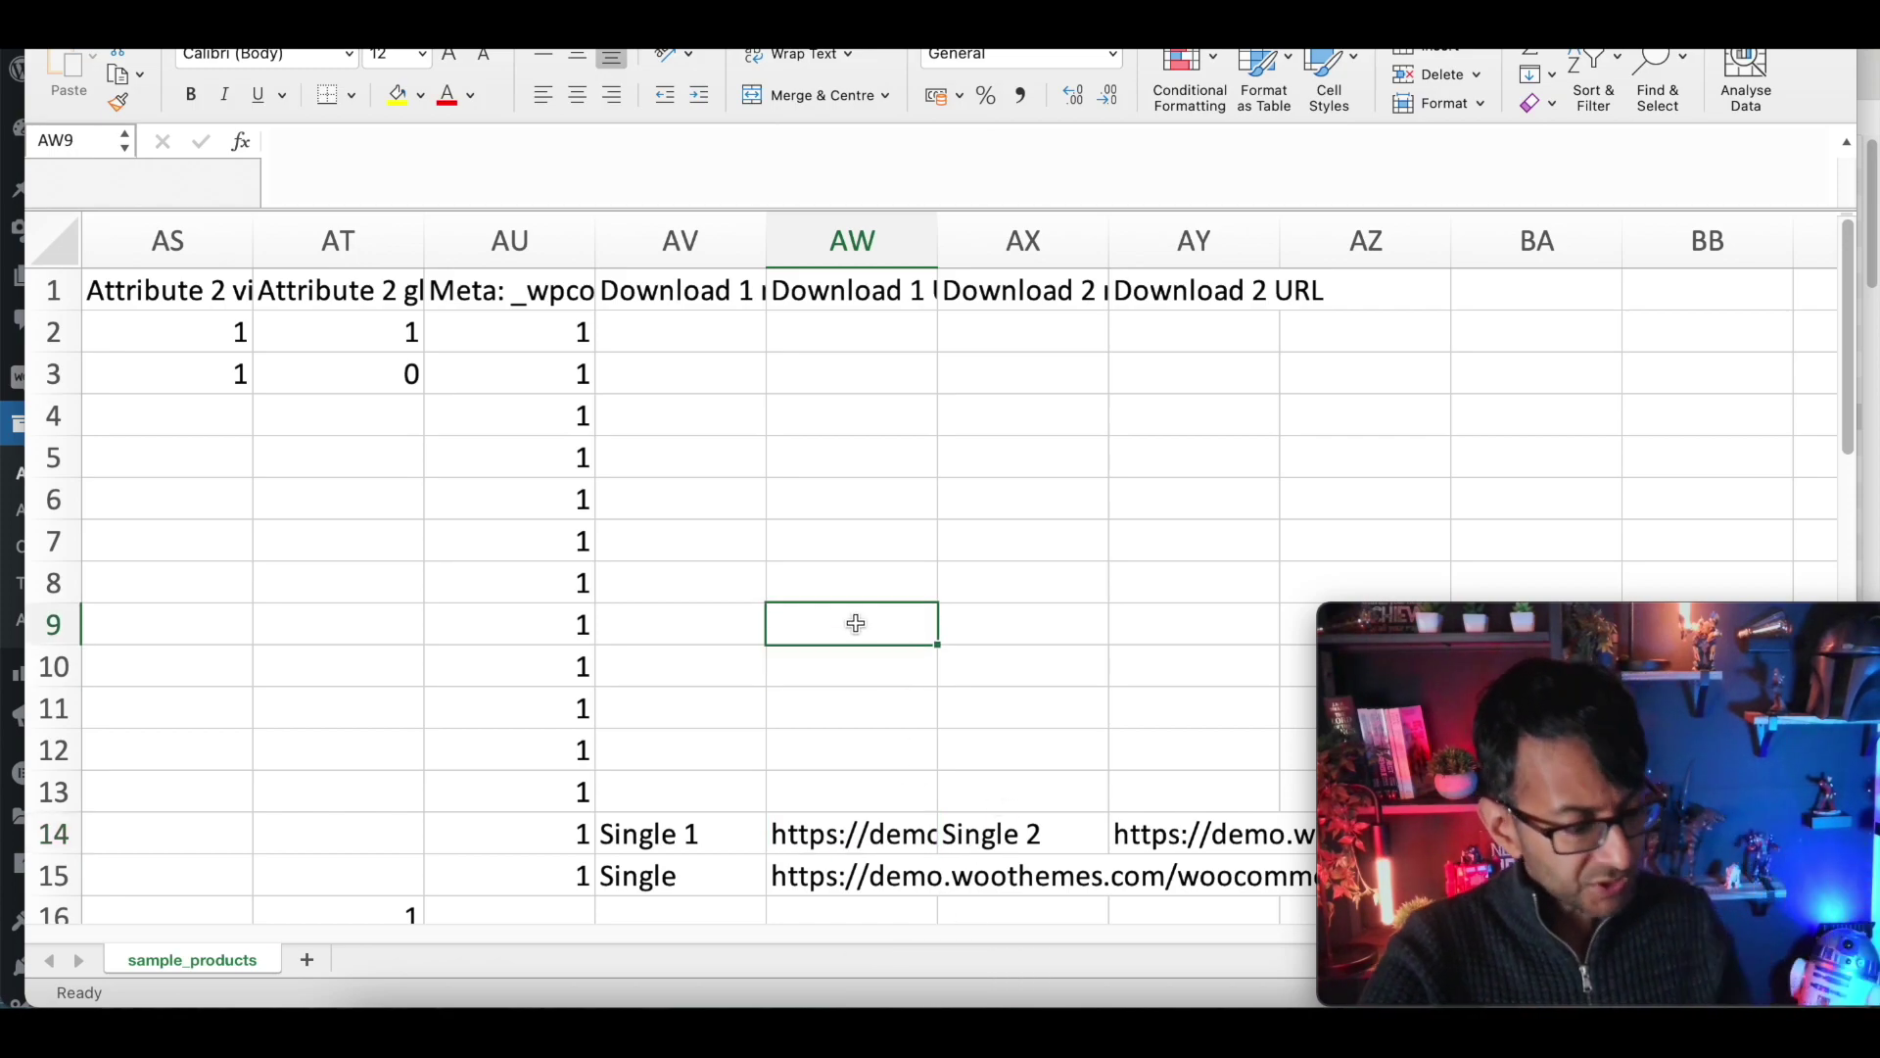
pyautogui.moveTo(1194, 415); pyautogui.dragTo(5, 281)
pyautogui.click(821, 588)
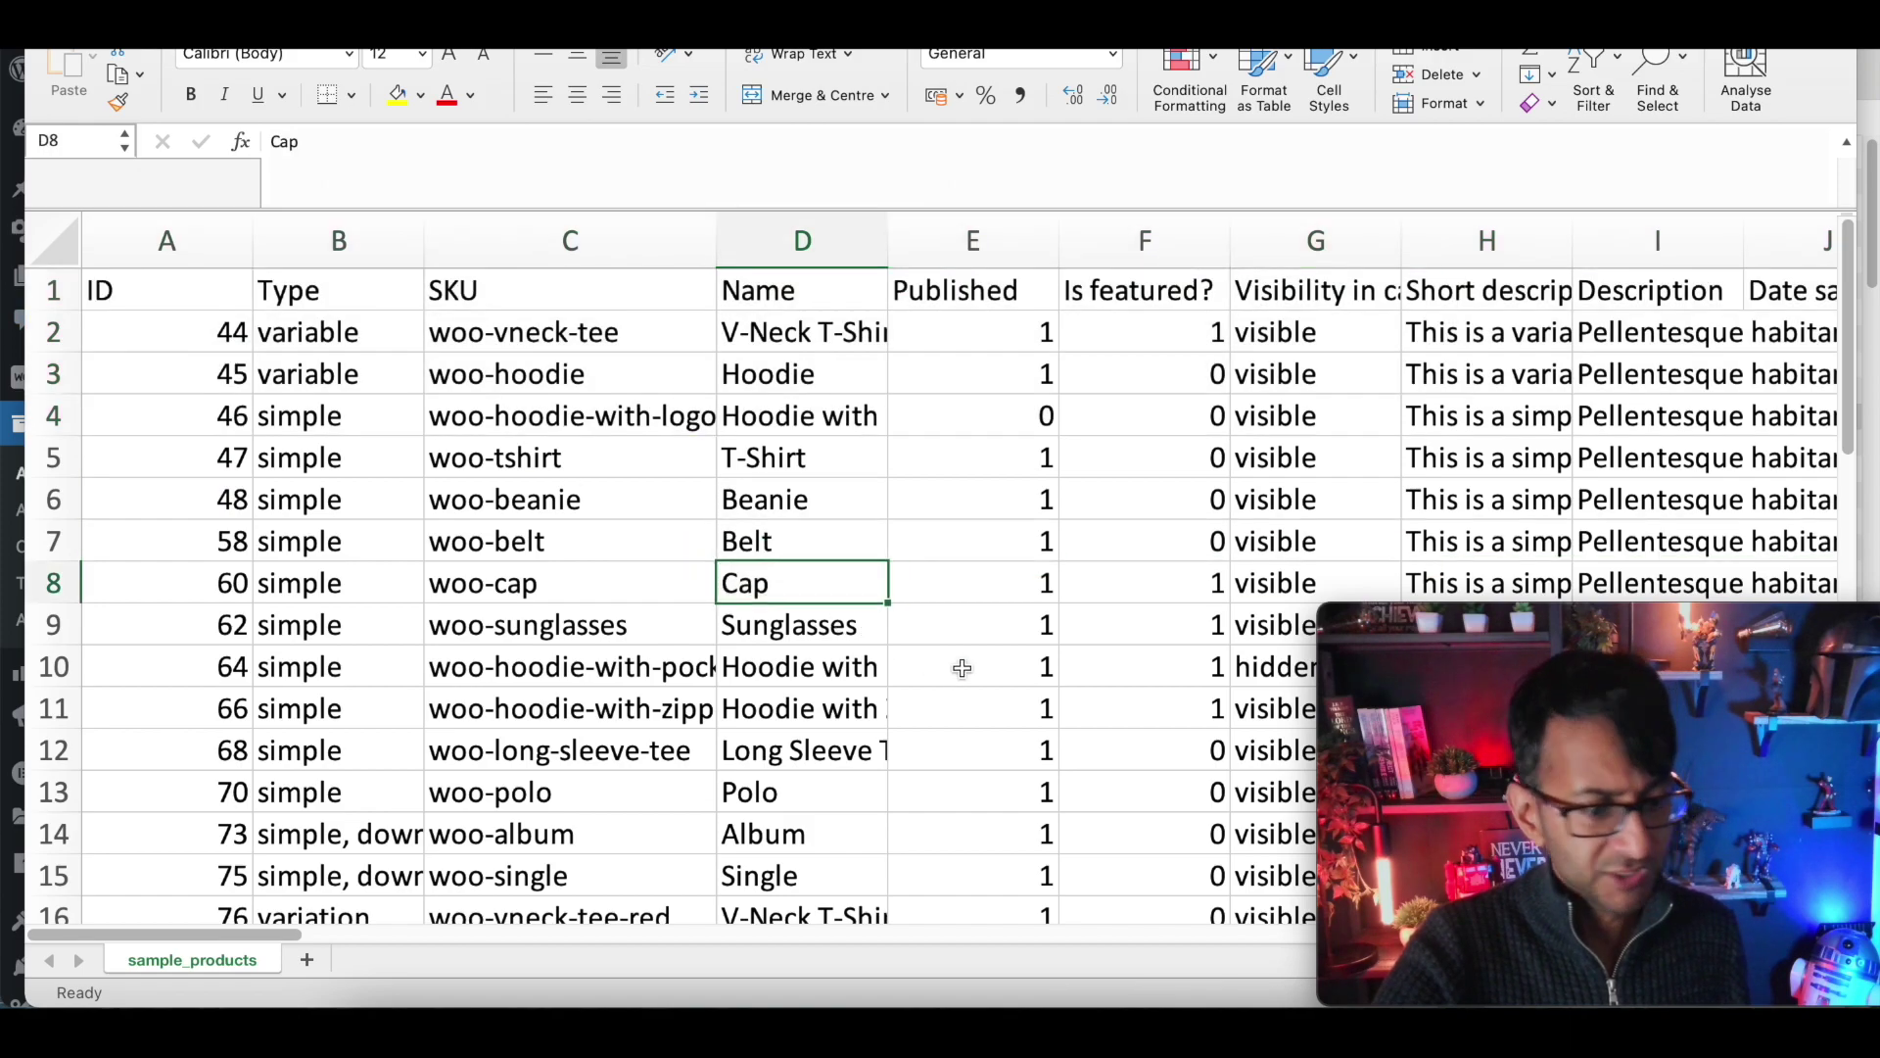
pyautogui.scroll(-7, 960, 668)
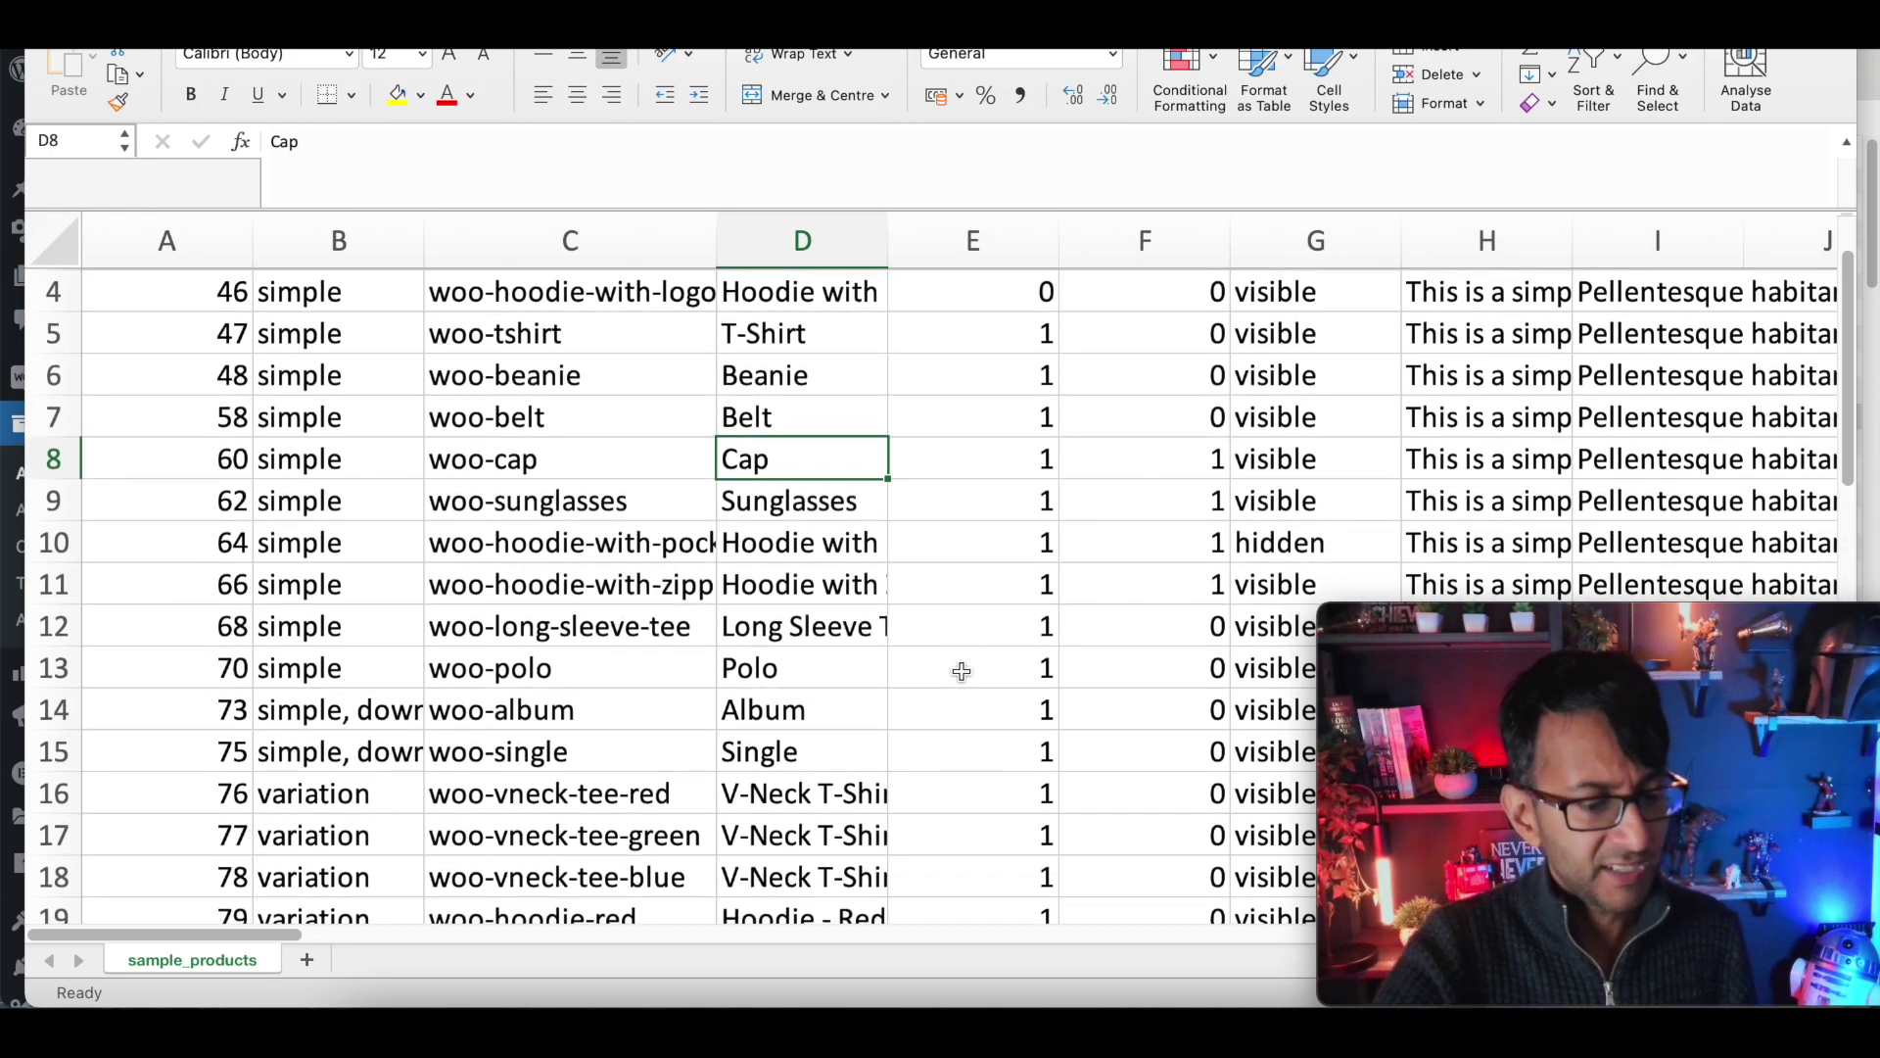
pyautogui.scroll(2, 961, 671)
pyautogui.scroll(-3, 960, 672)
pyautogui.scroll(1, 961, 672)
pyautogui.scroll(-10, 960, 673)
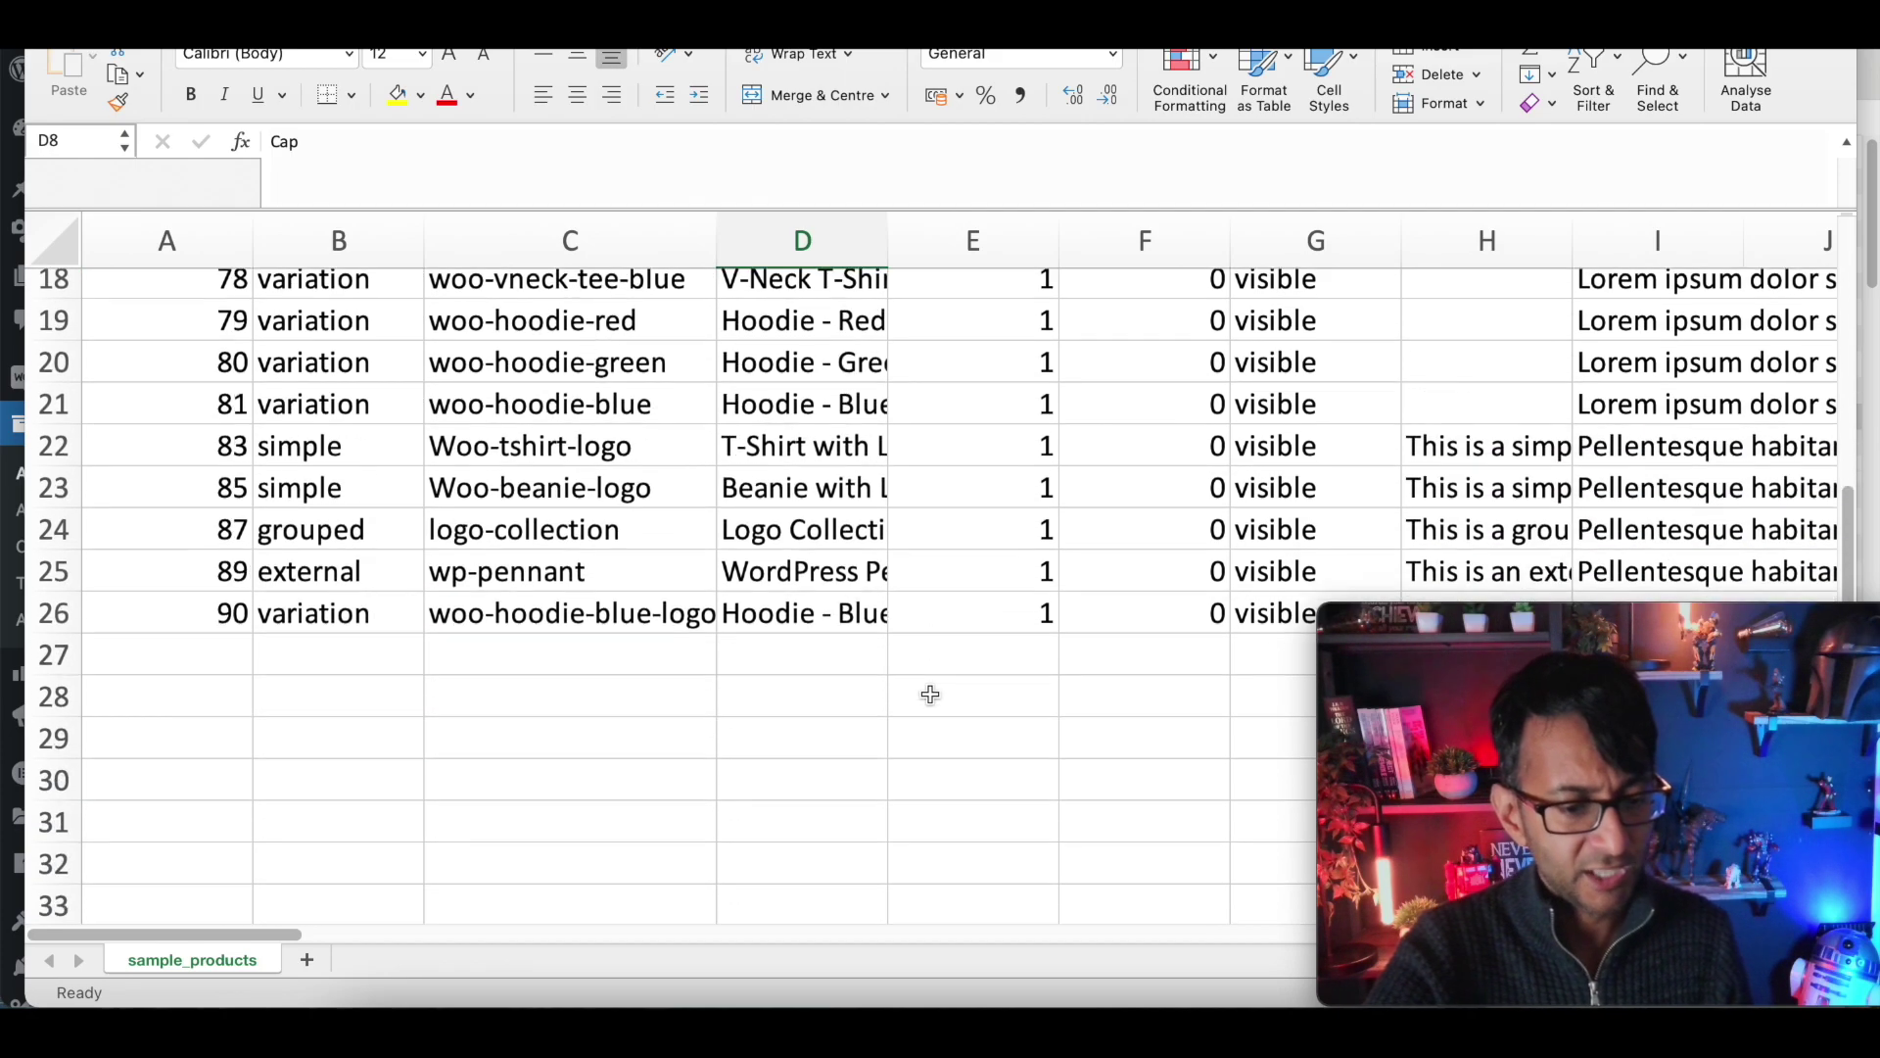
pyautogui.scroll(17, 950, 660)
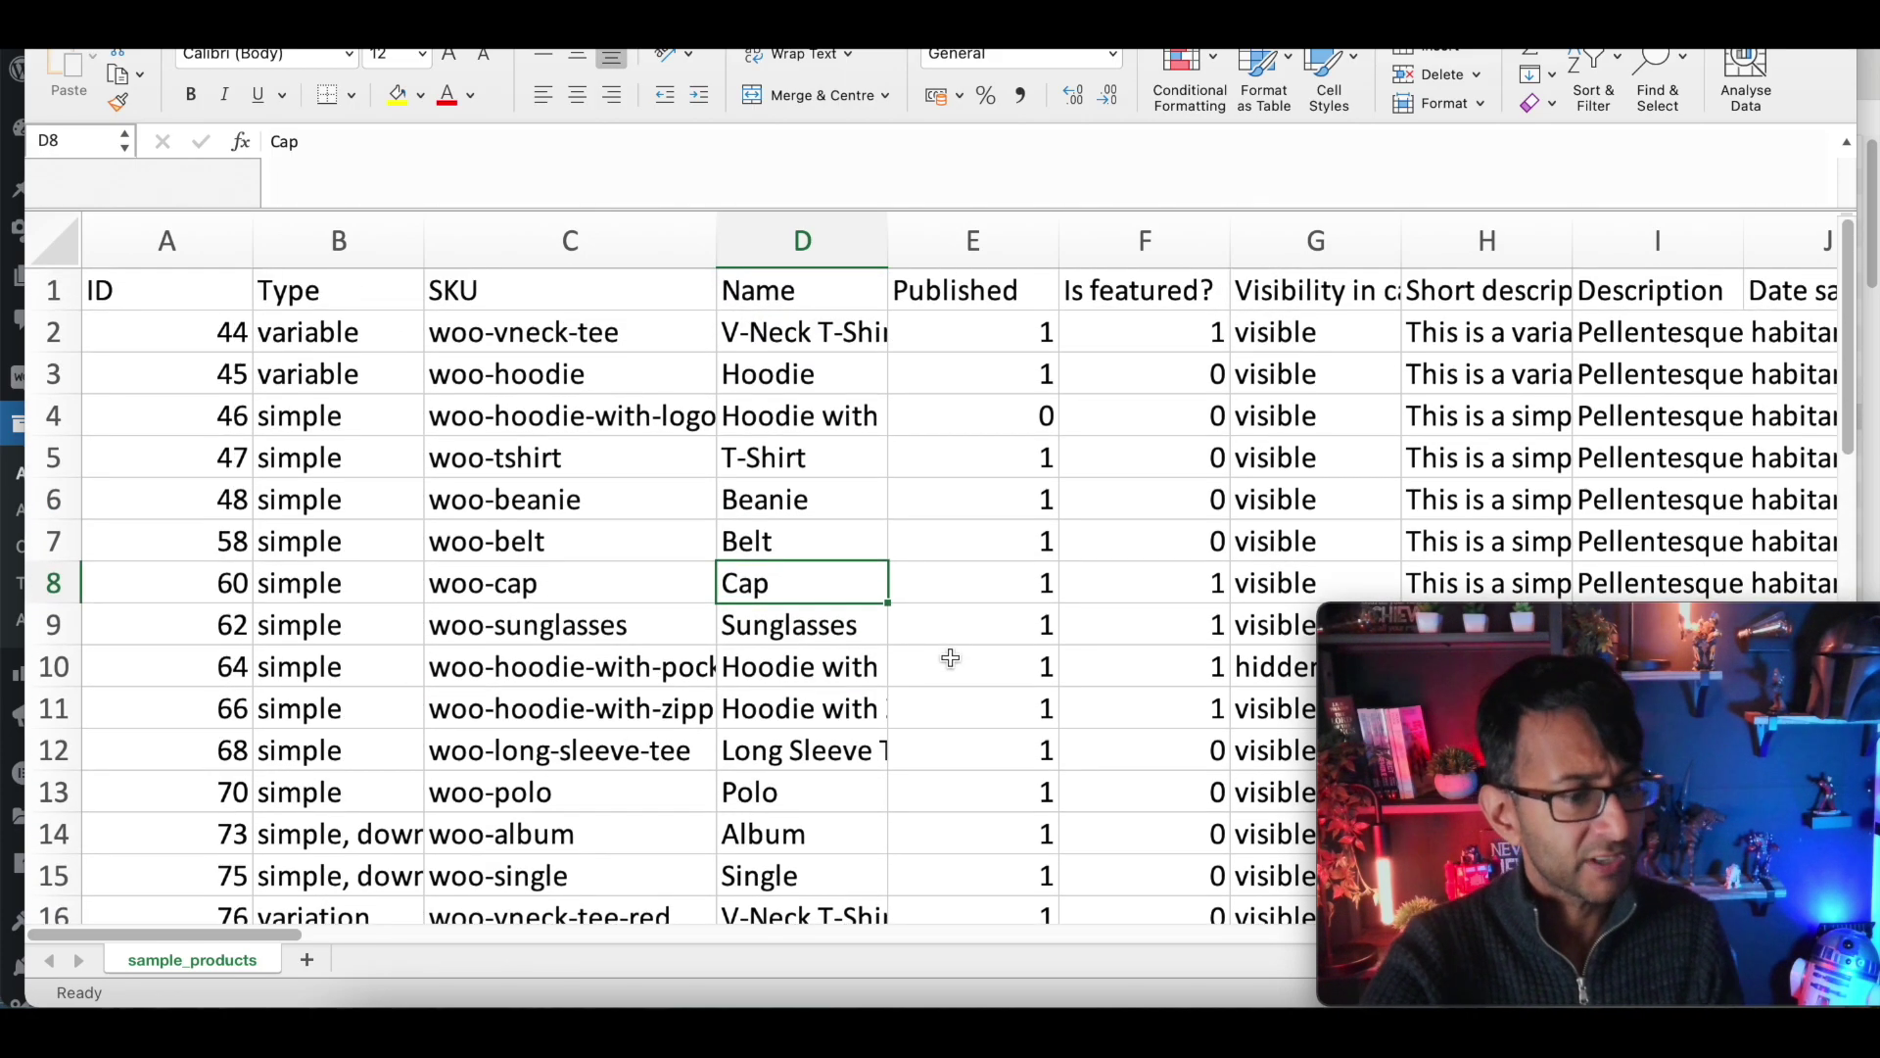
# Step: Open the Downloads folder in Finder to show the sample_products.csv file in WooCommerce's sample-data folder
pyautogui.click(885, 532)
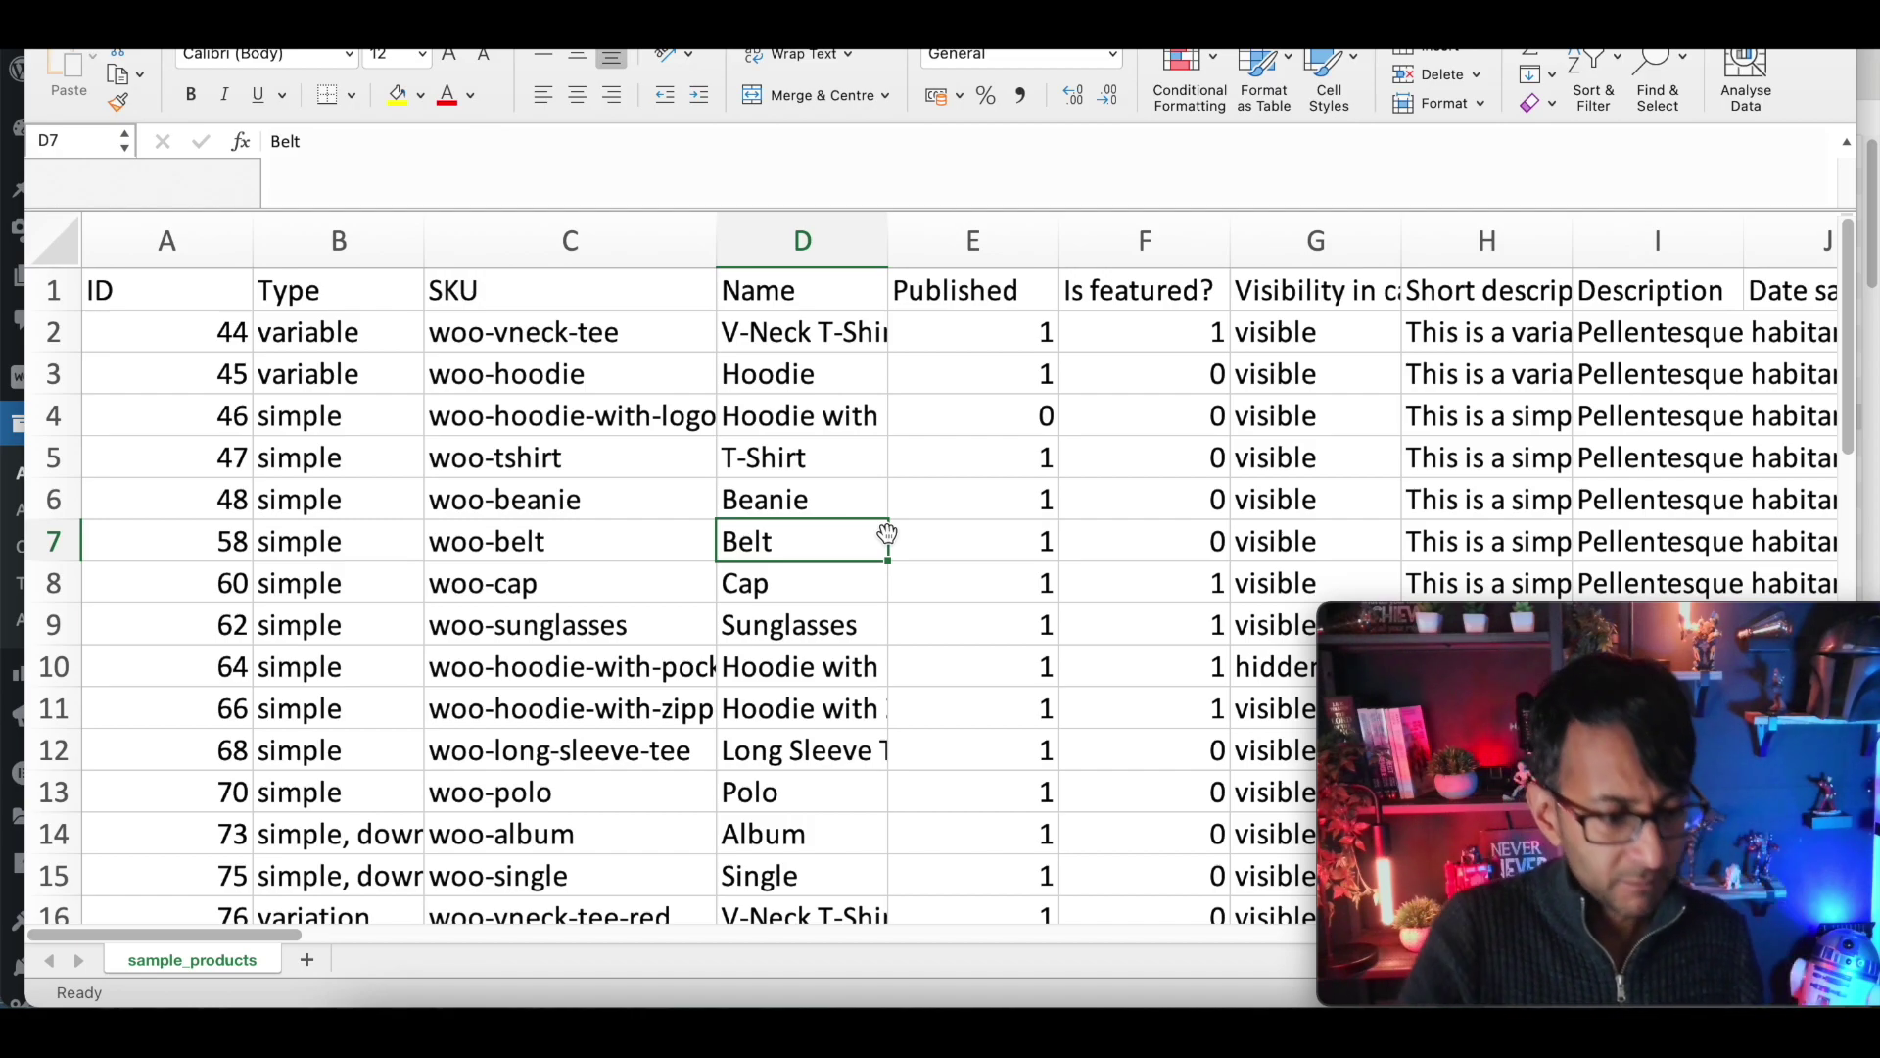
pyautogui.click(1447, 1028)
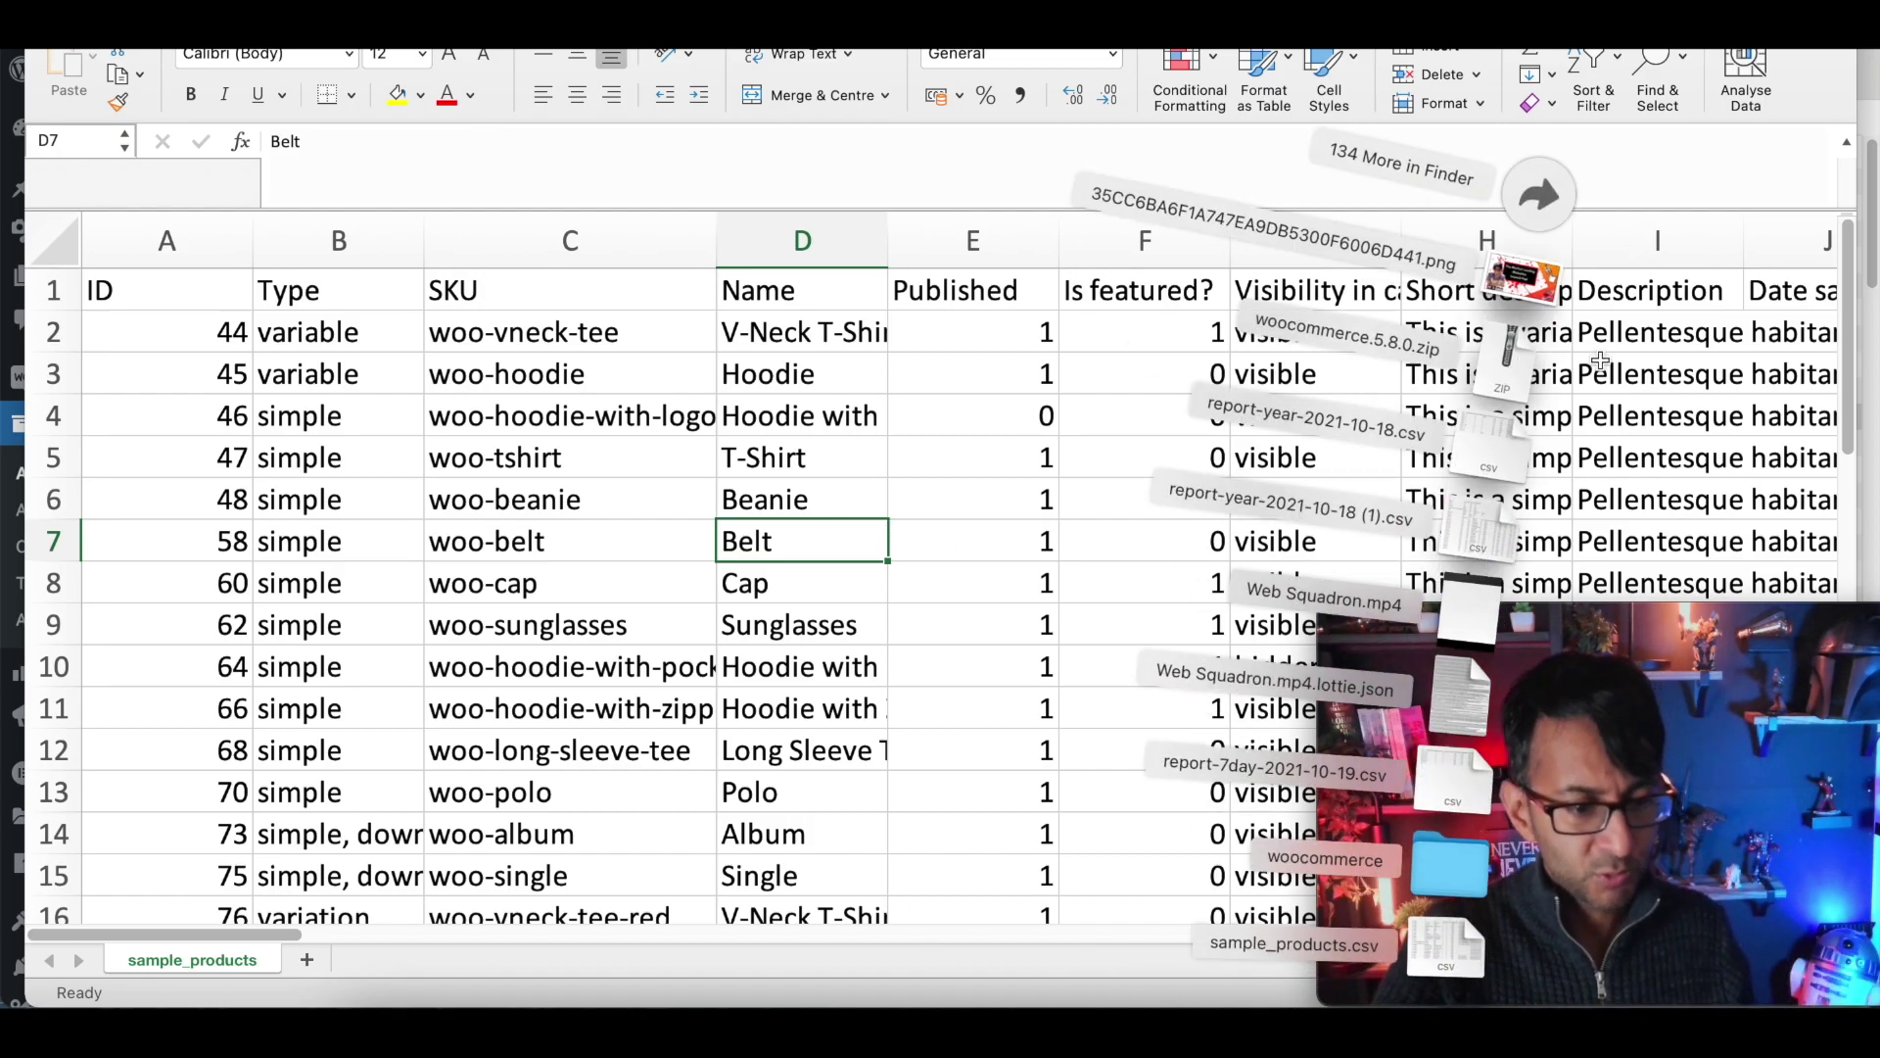
pyautogui.click(1545, 209)
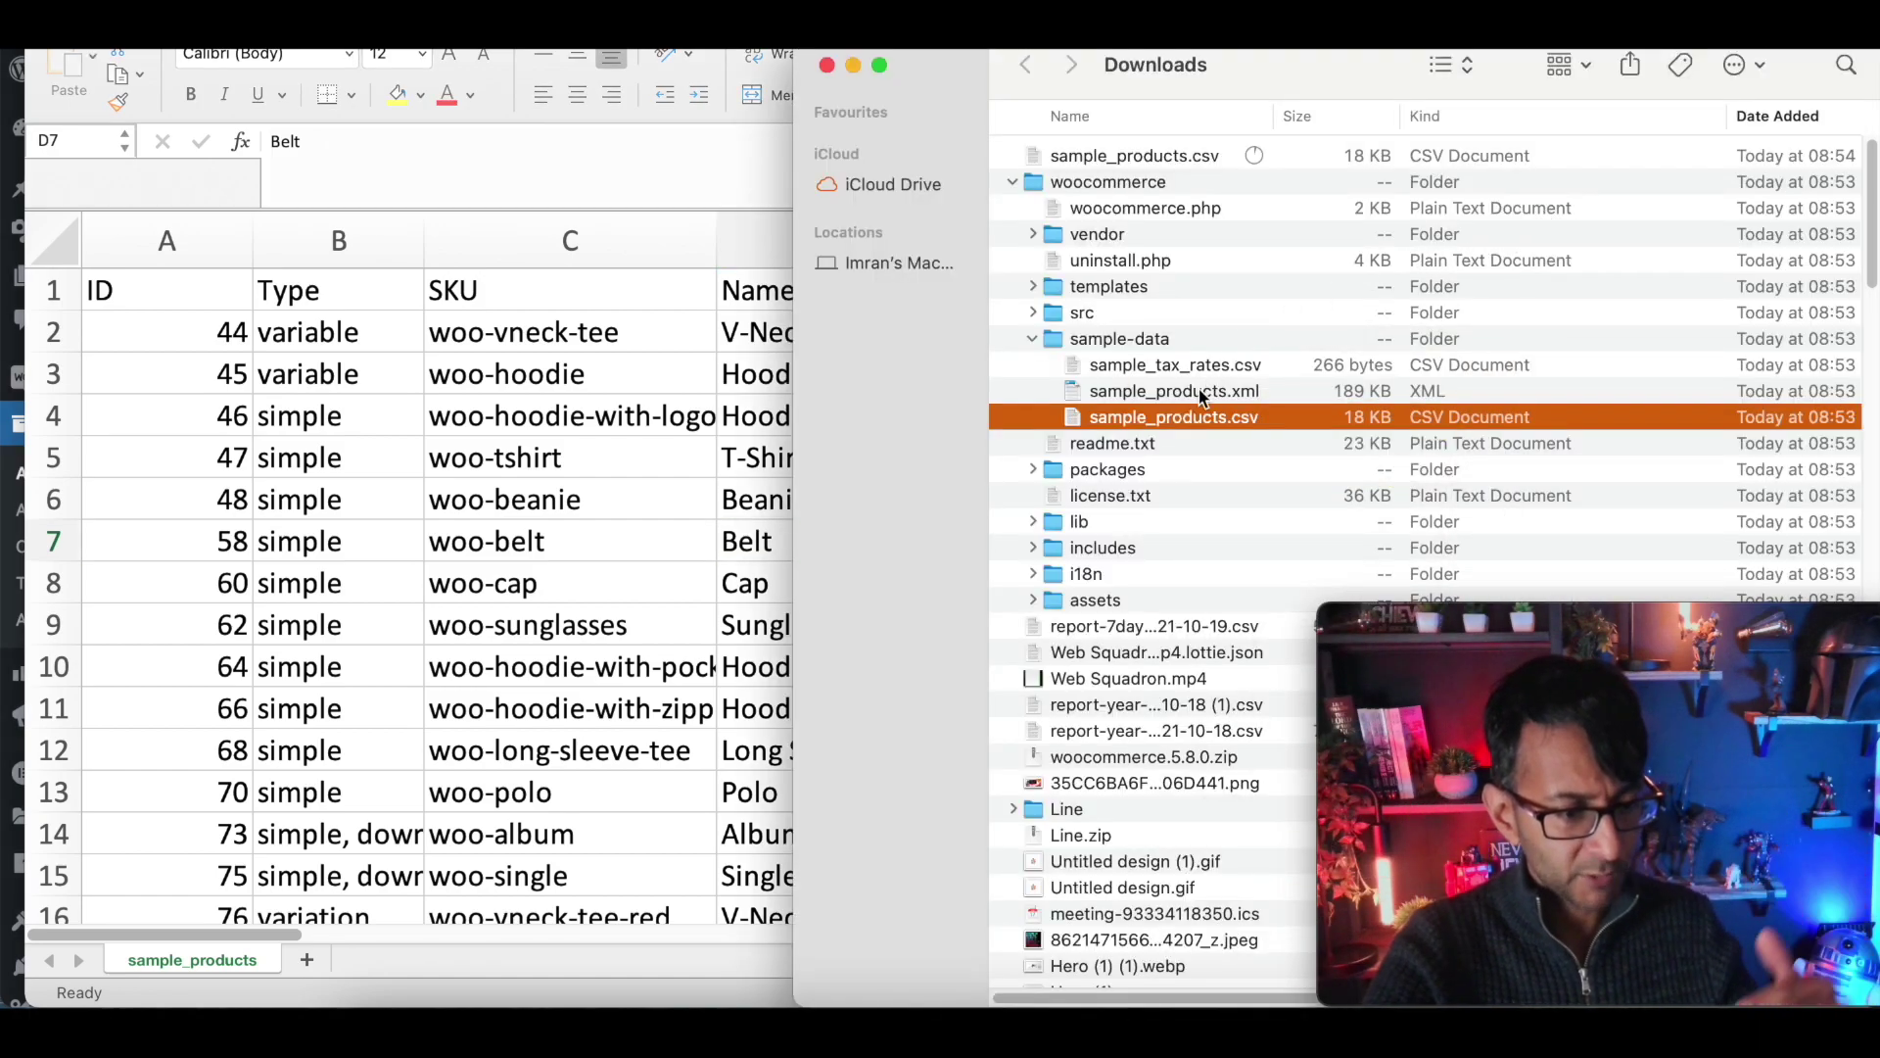